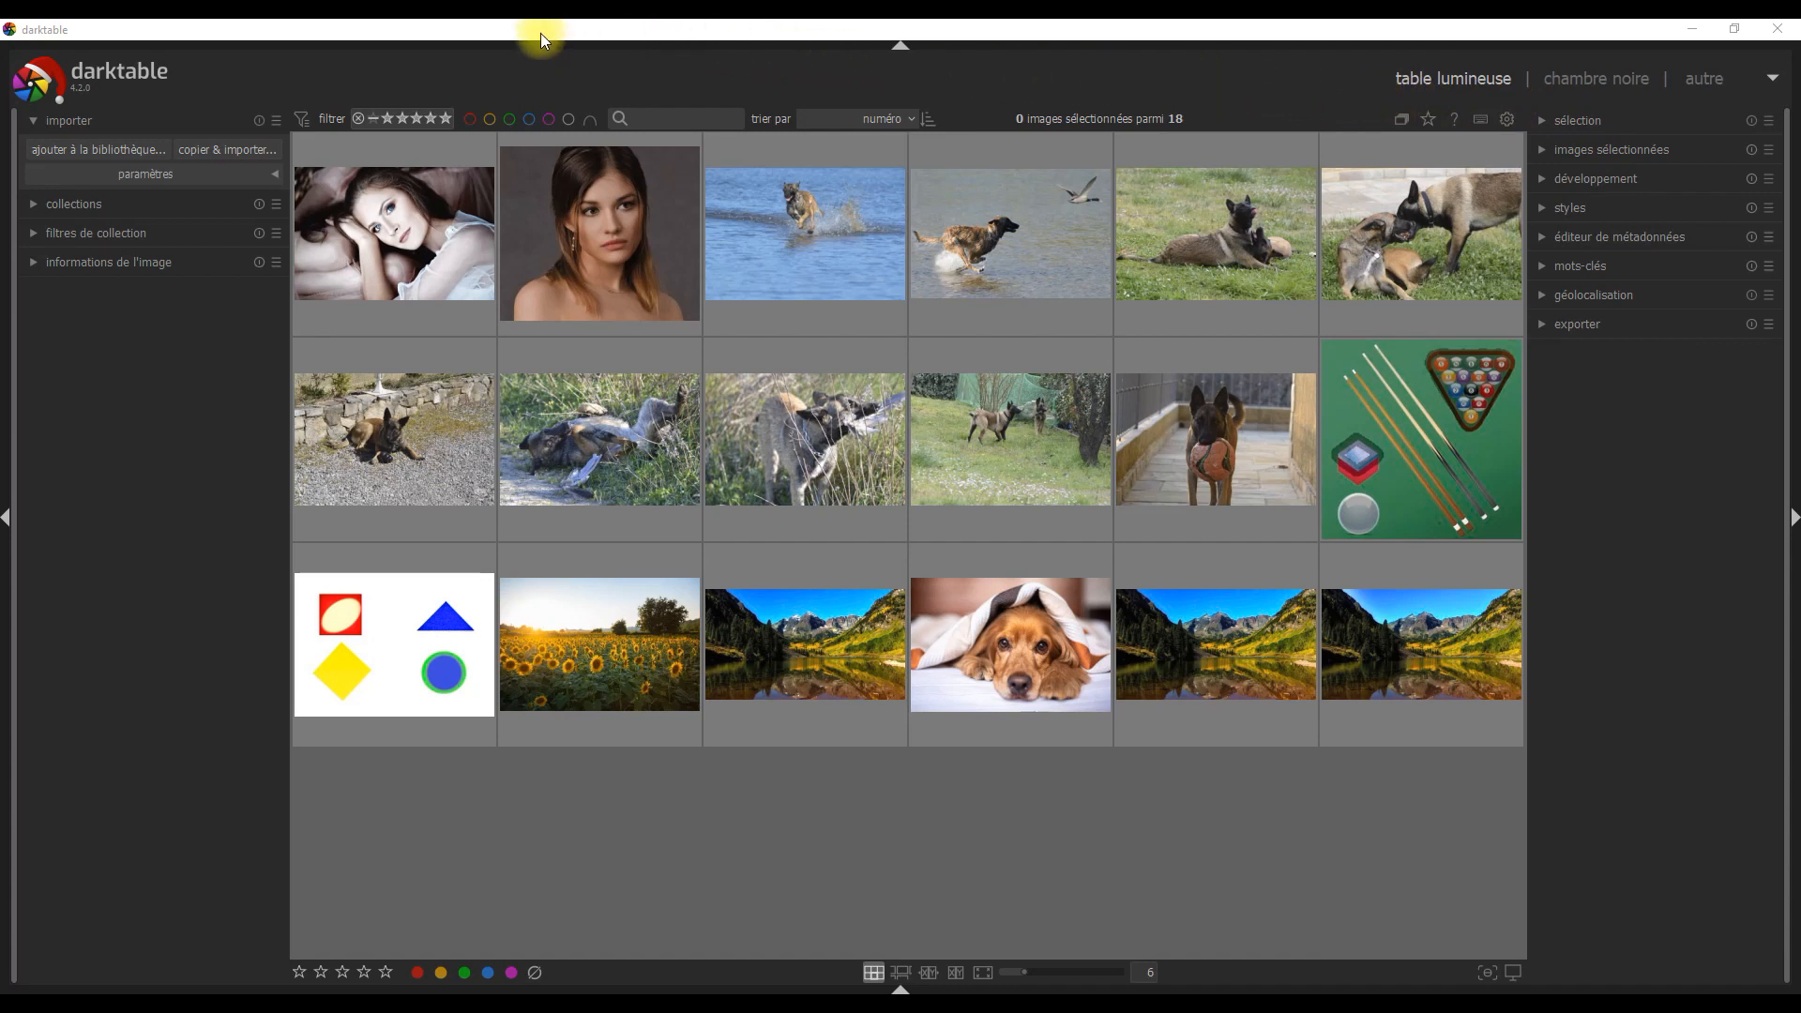
Step: Look through the filter types offered for the collection's filter bar, including the list of new filters
{"action": "left_click", "coordinate": [302, 120]}
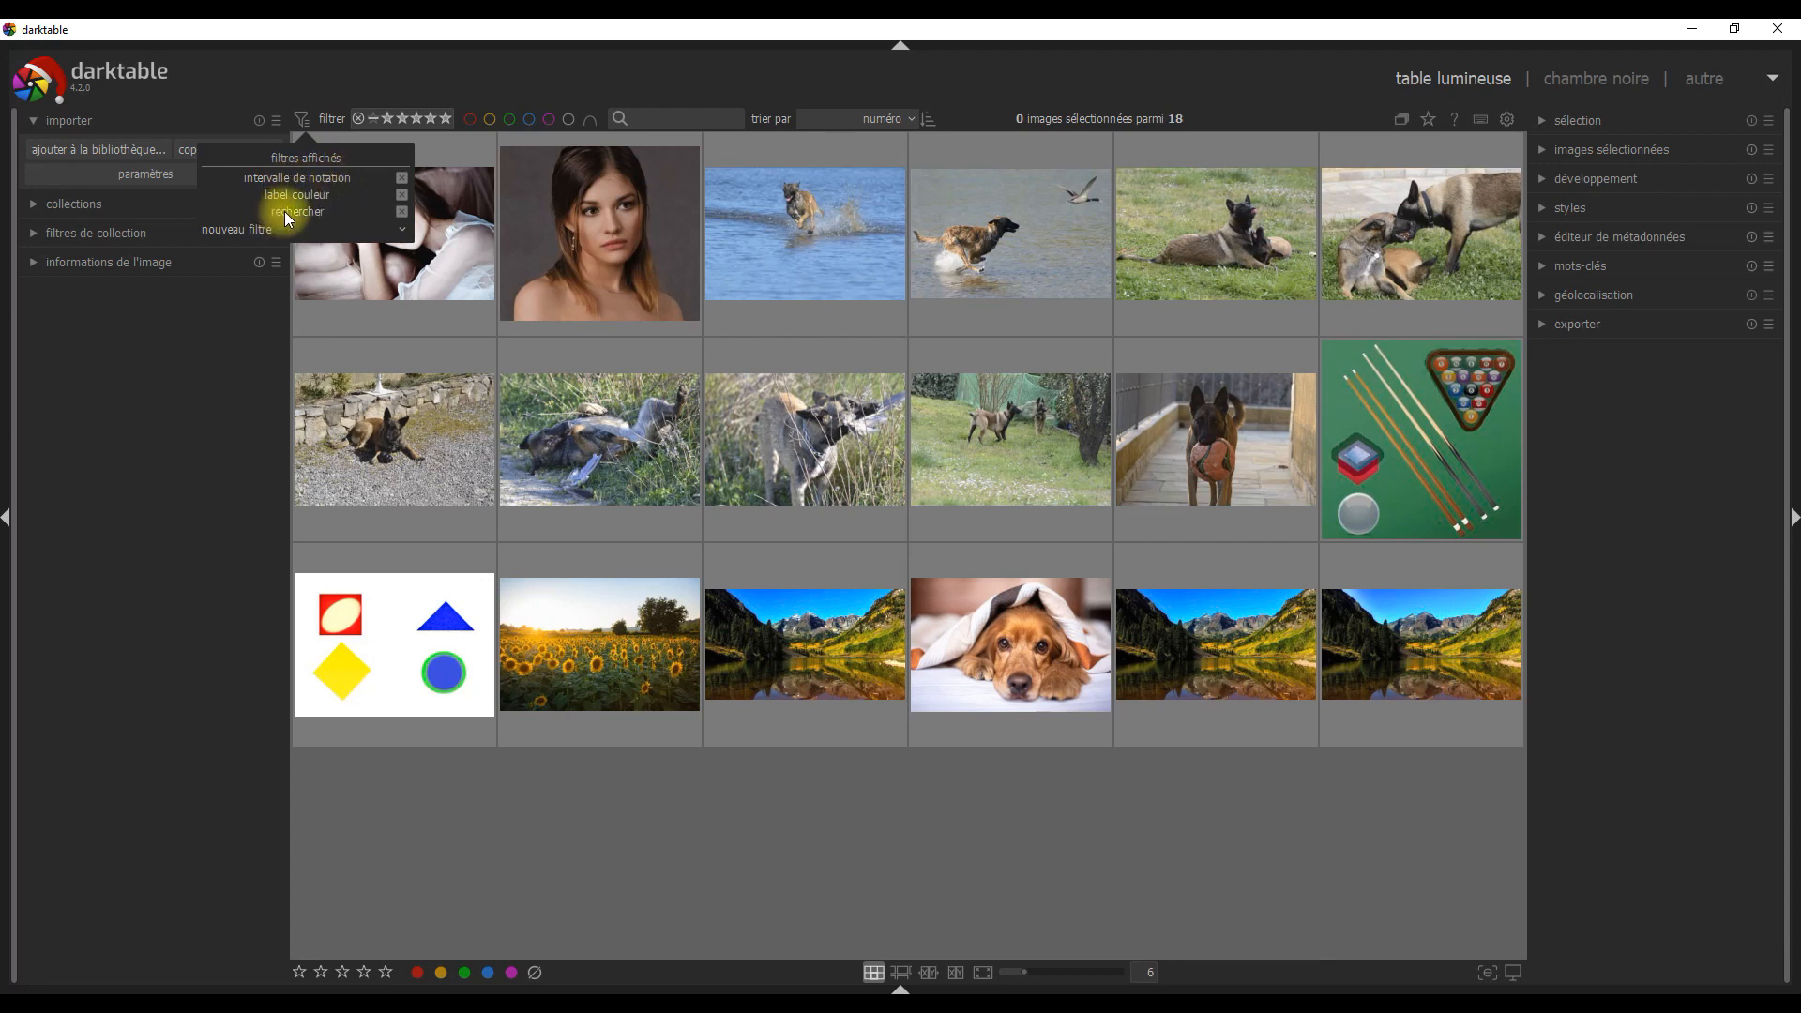
{"action": "left_click", "coordinate": [405, 237]}
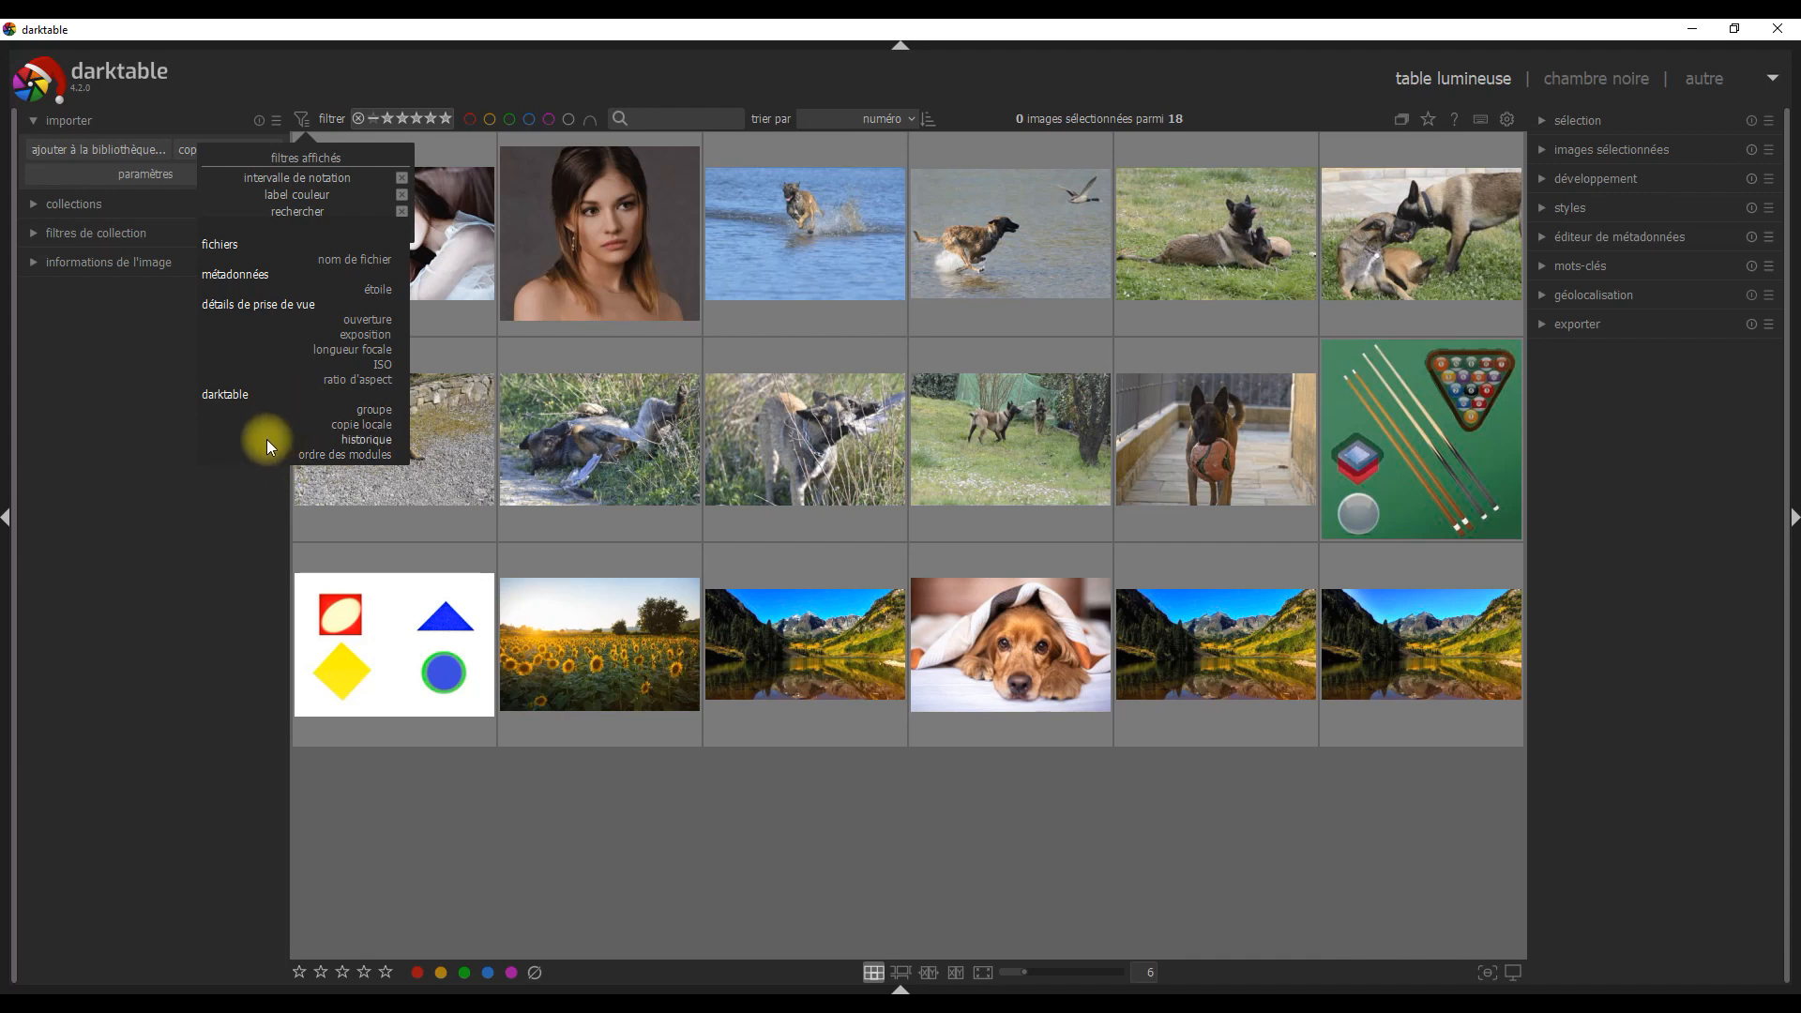
{"action": "left_click", "coordinate": [240, 486]}
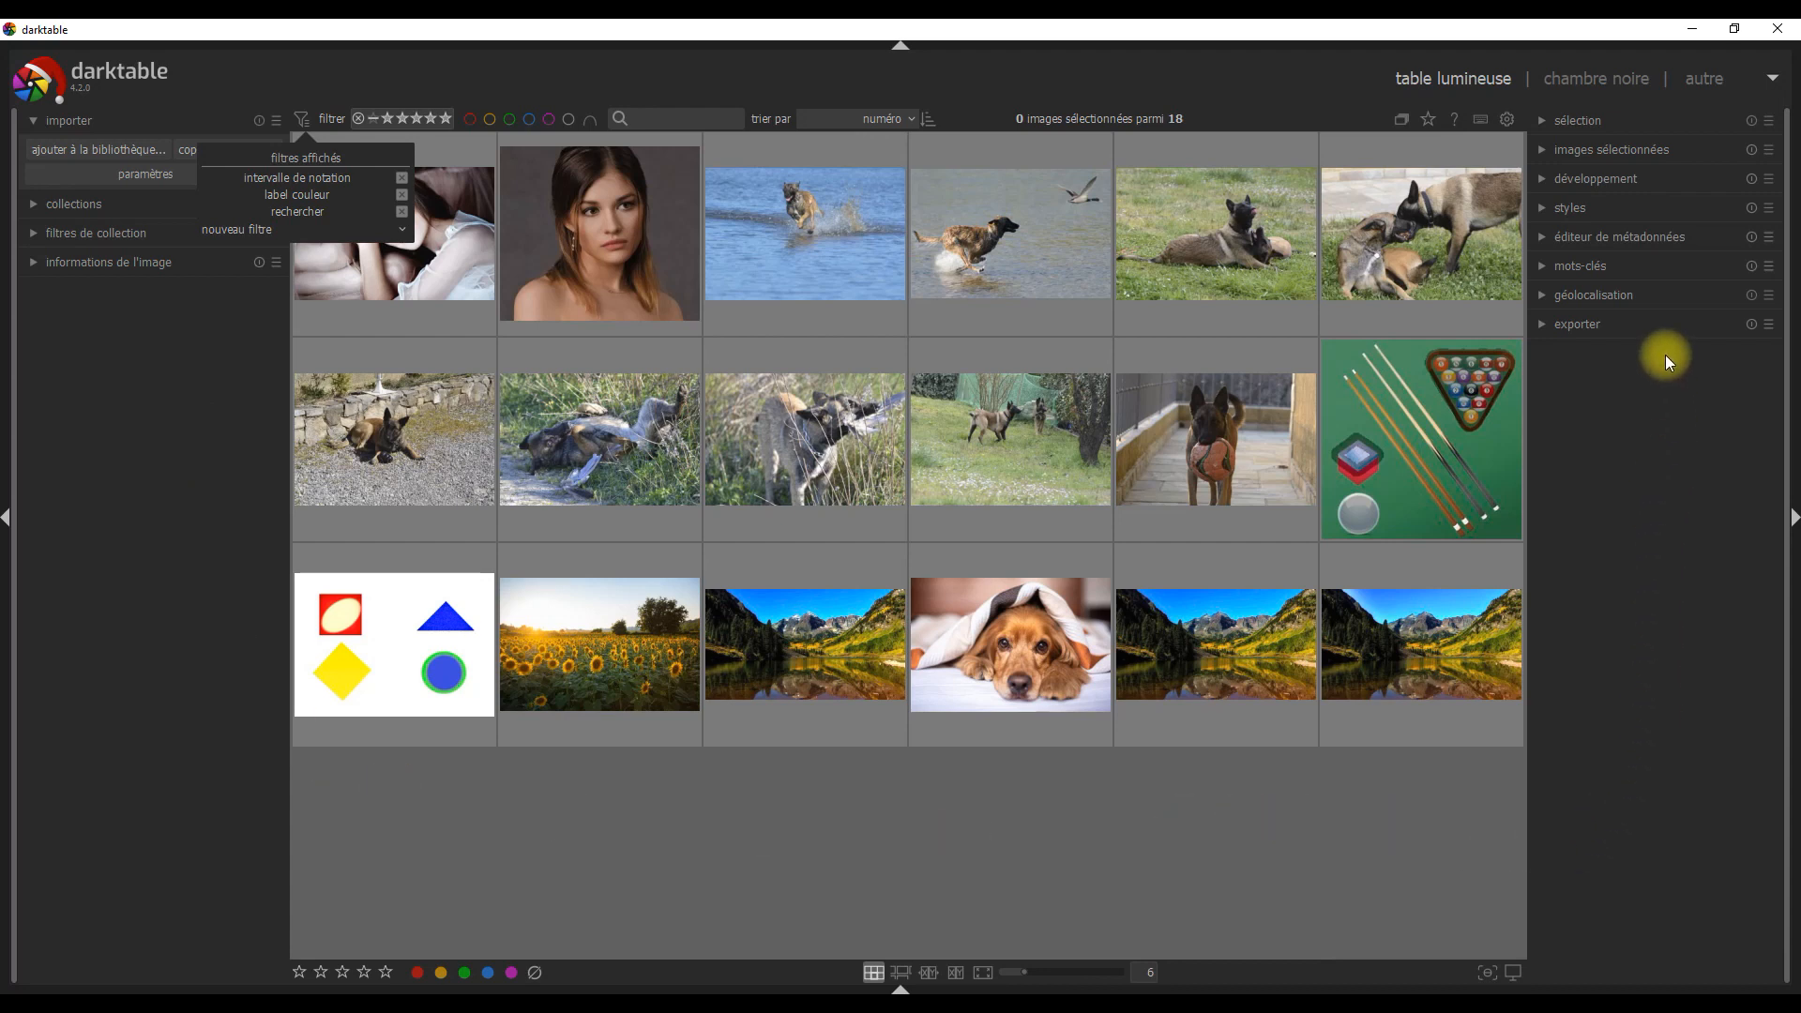
{"action": "left_click", "coordinate": [553, 211]}
Step: Open the portrait of the woman against the grey background in the darkroom and apply the "modules : tous" preset
{"action": "left_click", "coordinate": [605, 223]}
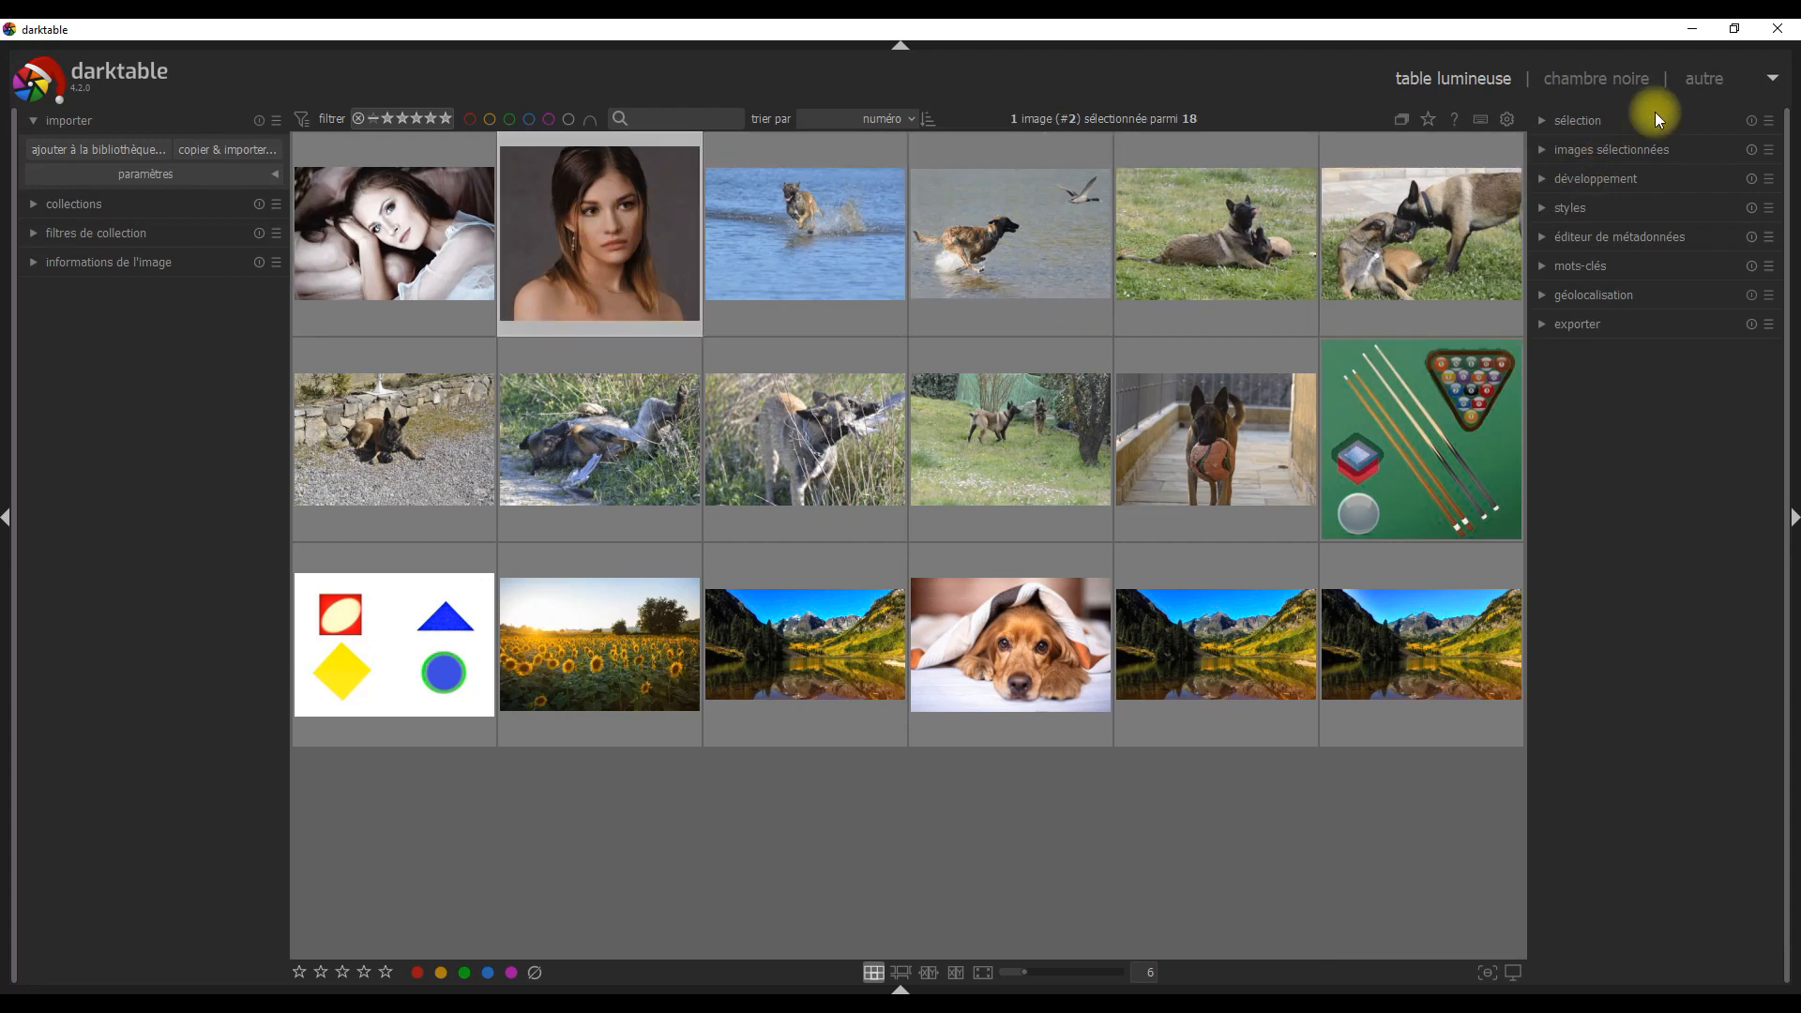
{"action": "left_click", "coordinate": [1598, 79]}
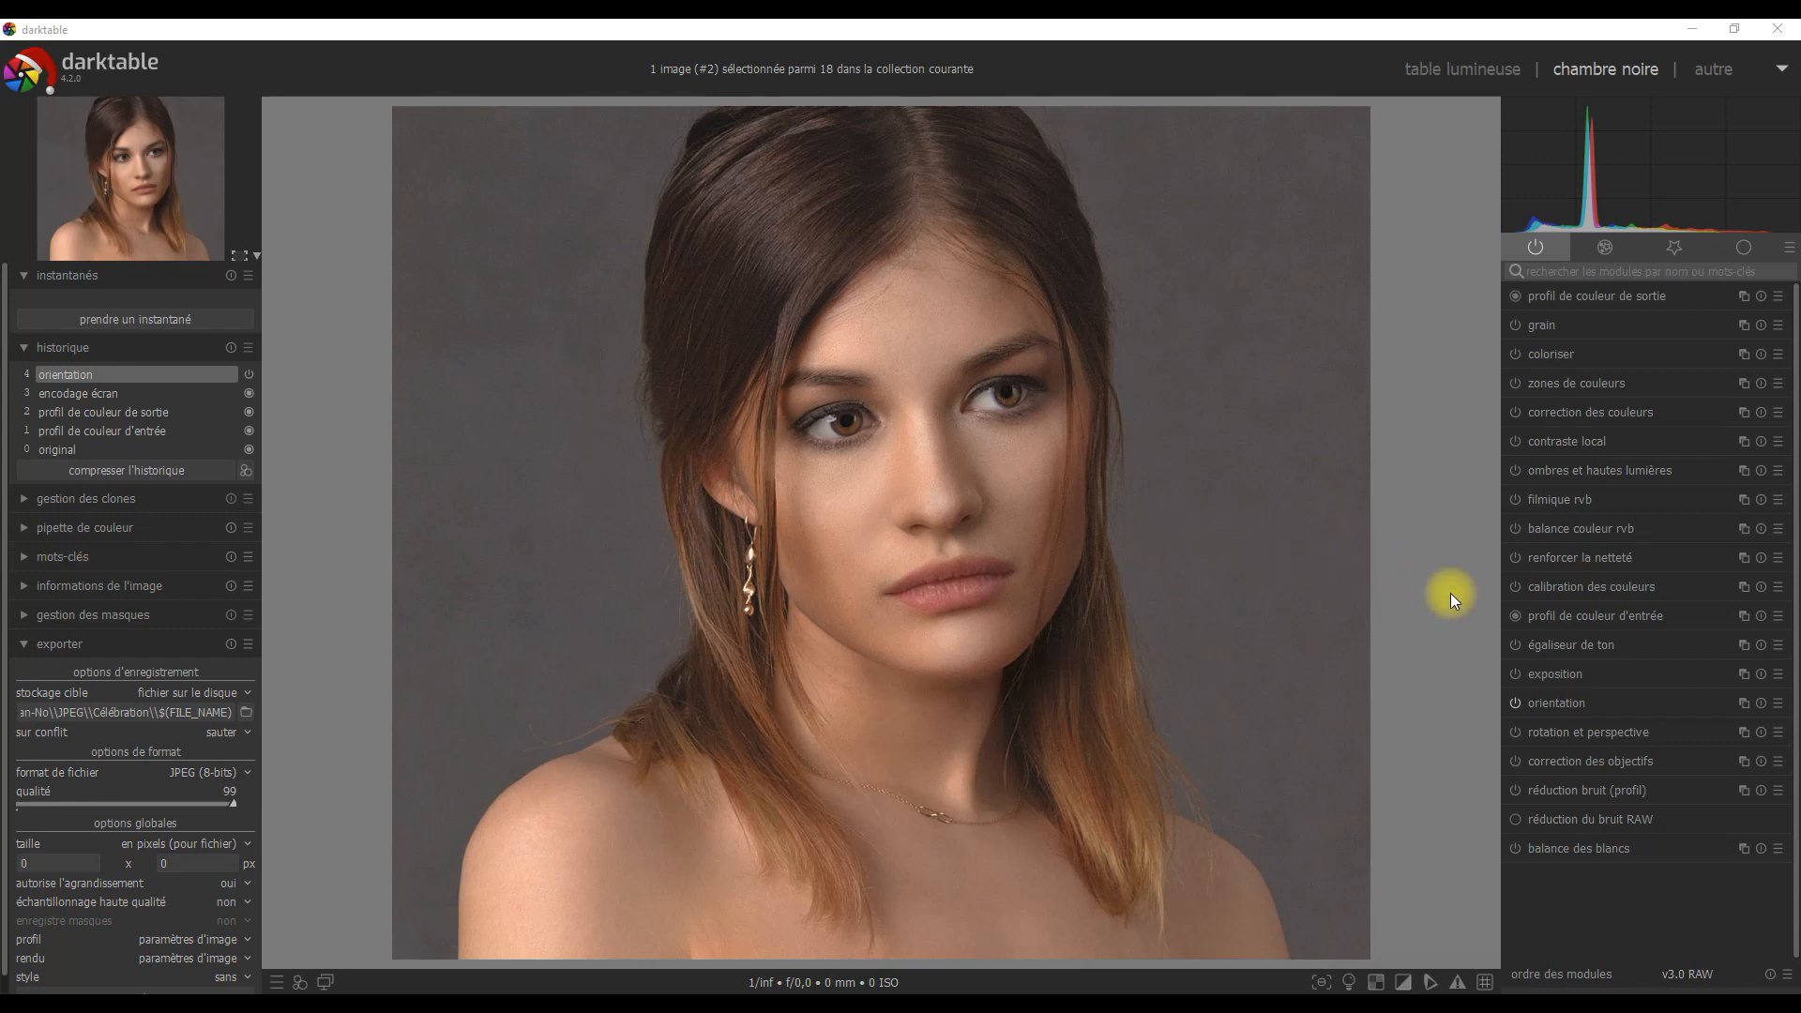
{"action": "left_click", "coordinate": [1790, 255]}
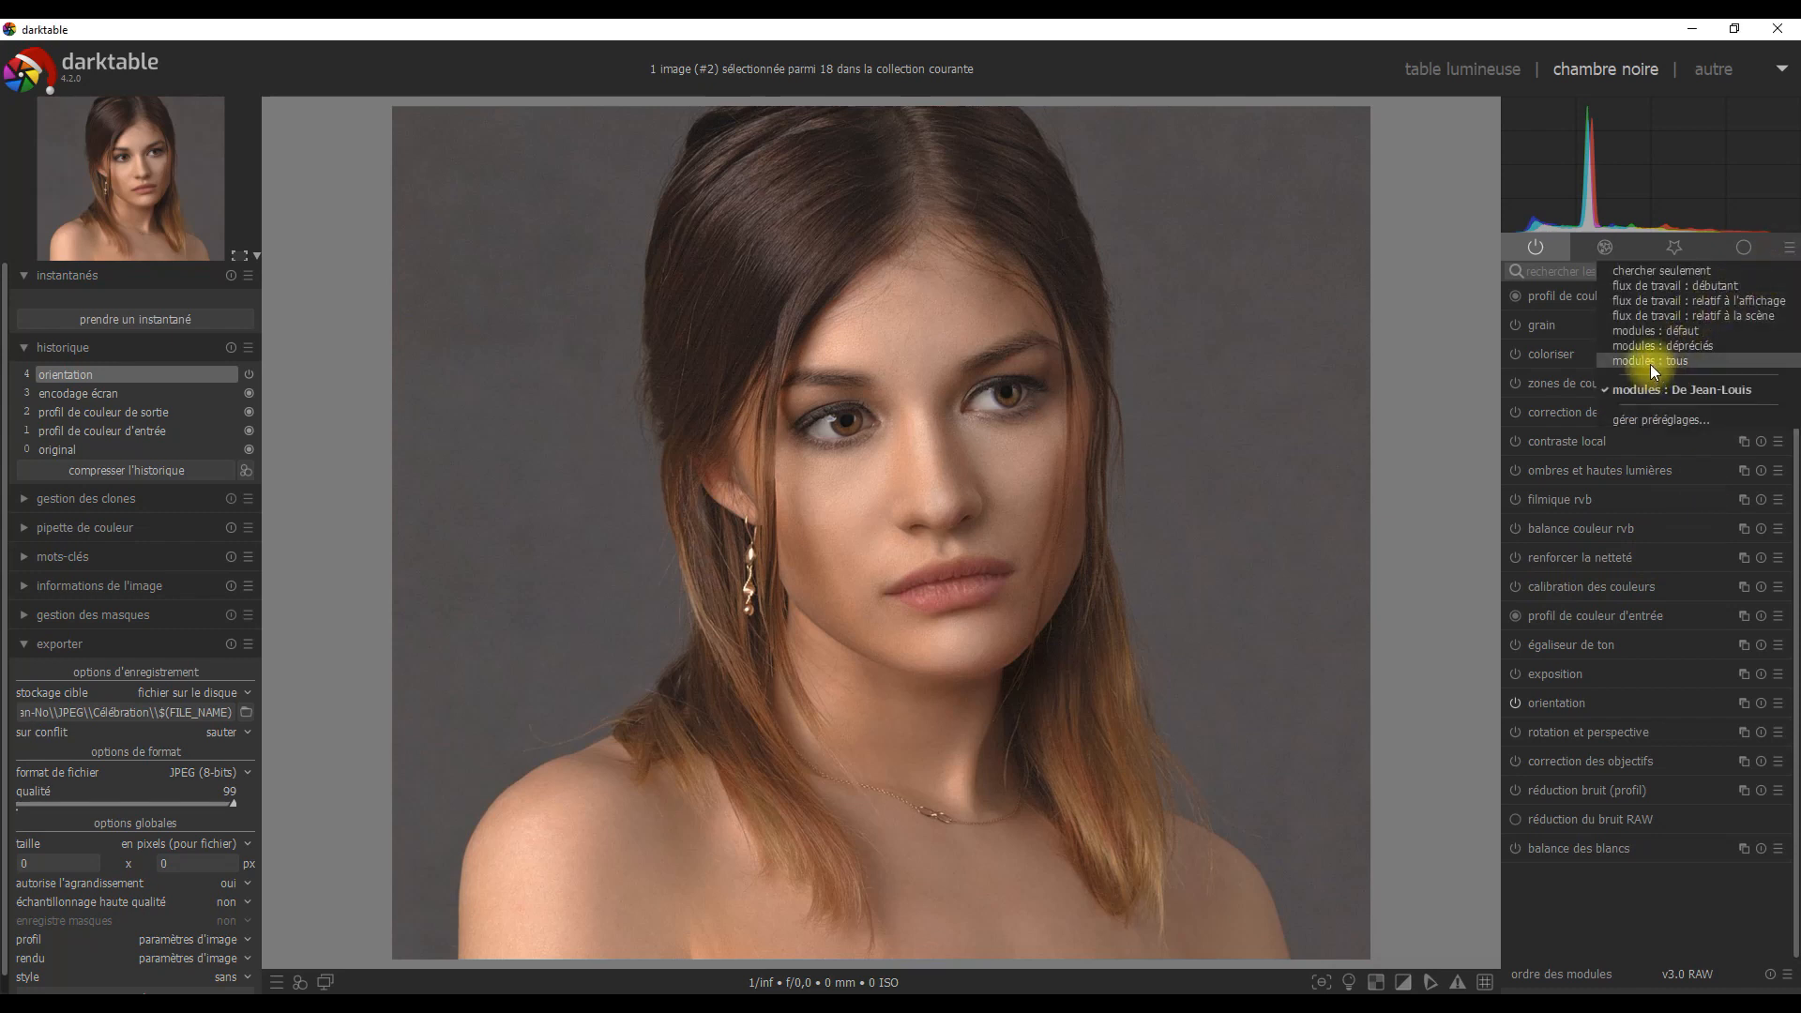
{"action": "left_click", "coordinate": [1674, 373]}
Step: Search the modules for "si", open sigmoid, and set its contraste to 1,467 and incliner to -0,14
{"action": "left_click", "coordinate": [1537, 268]}
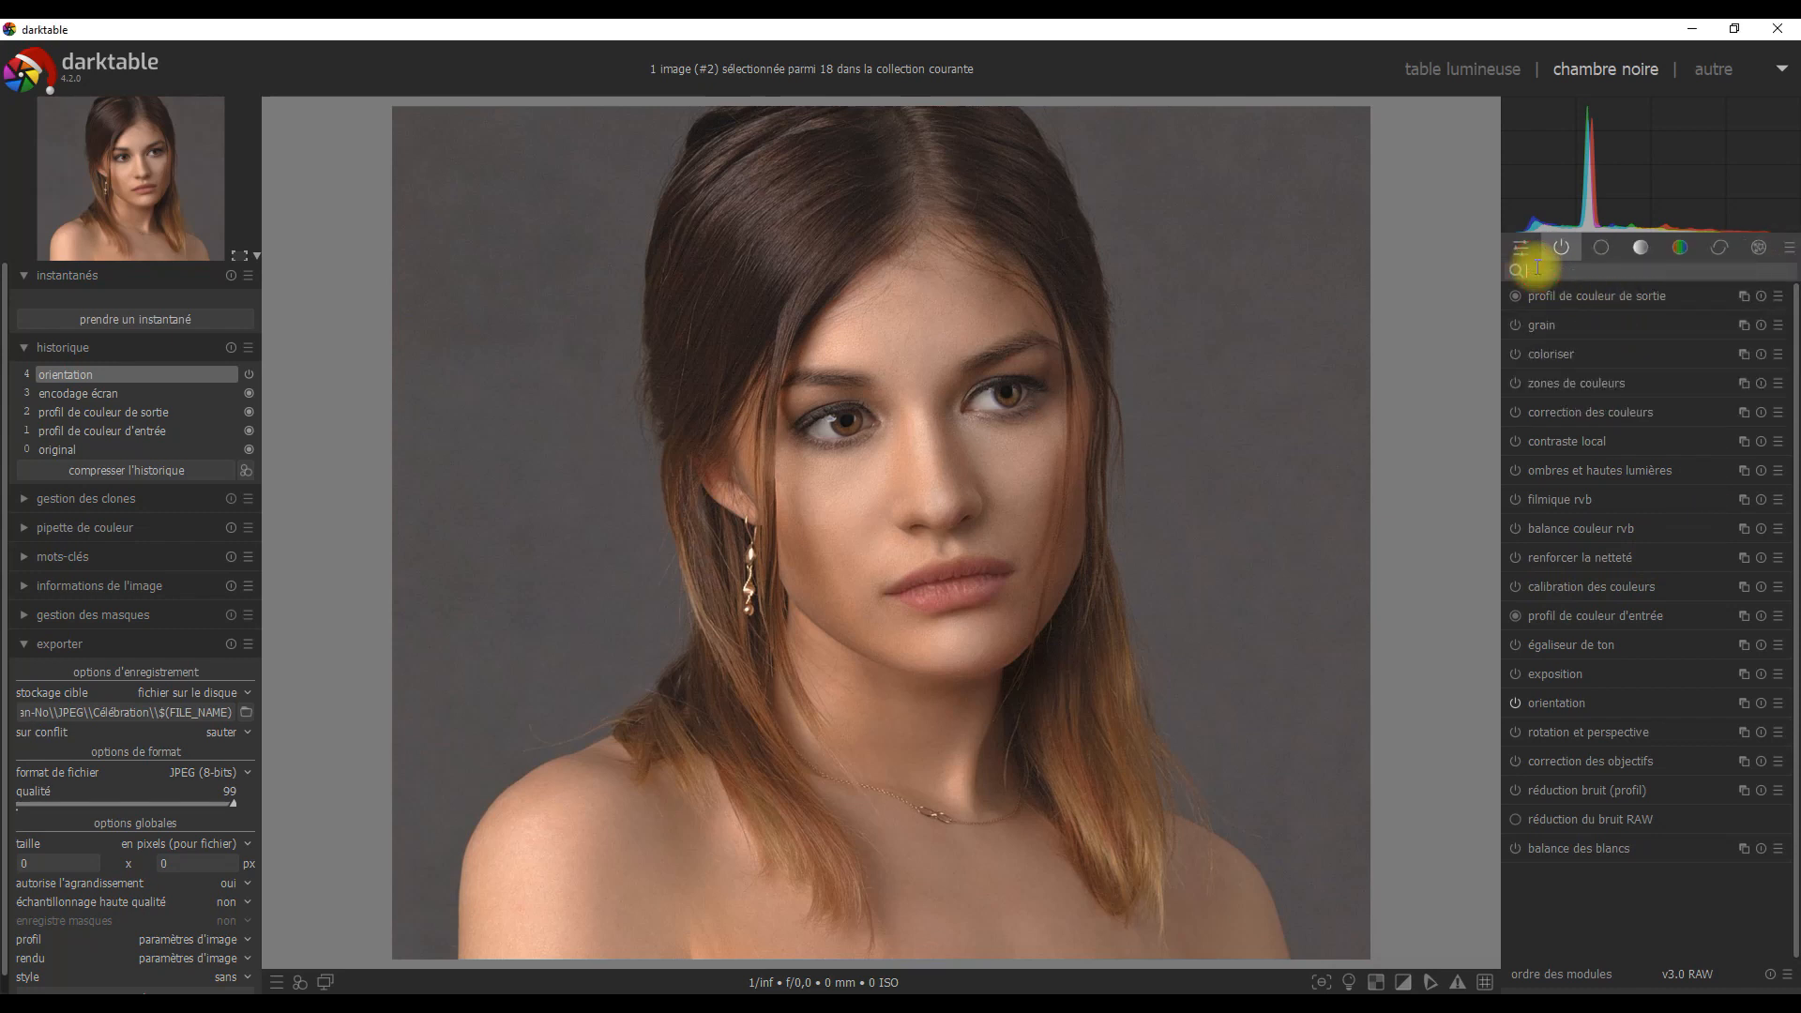
{"action": "type", "text": "si"}
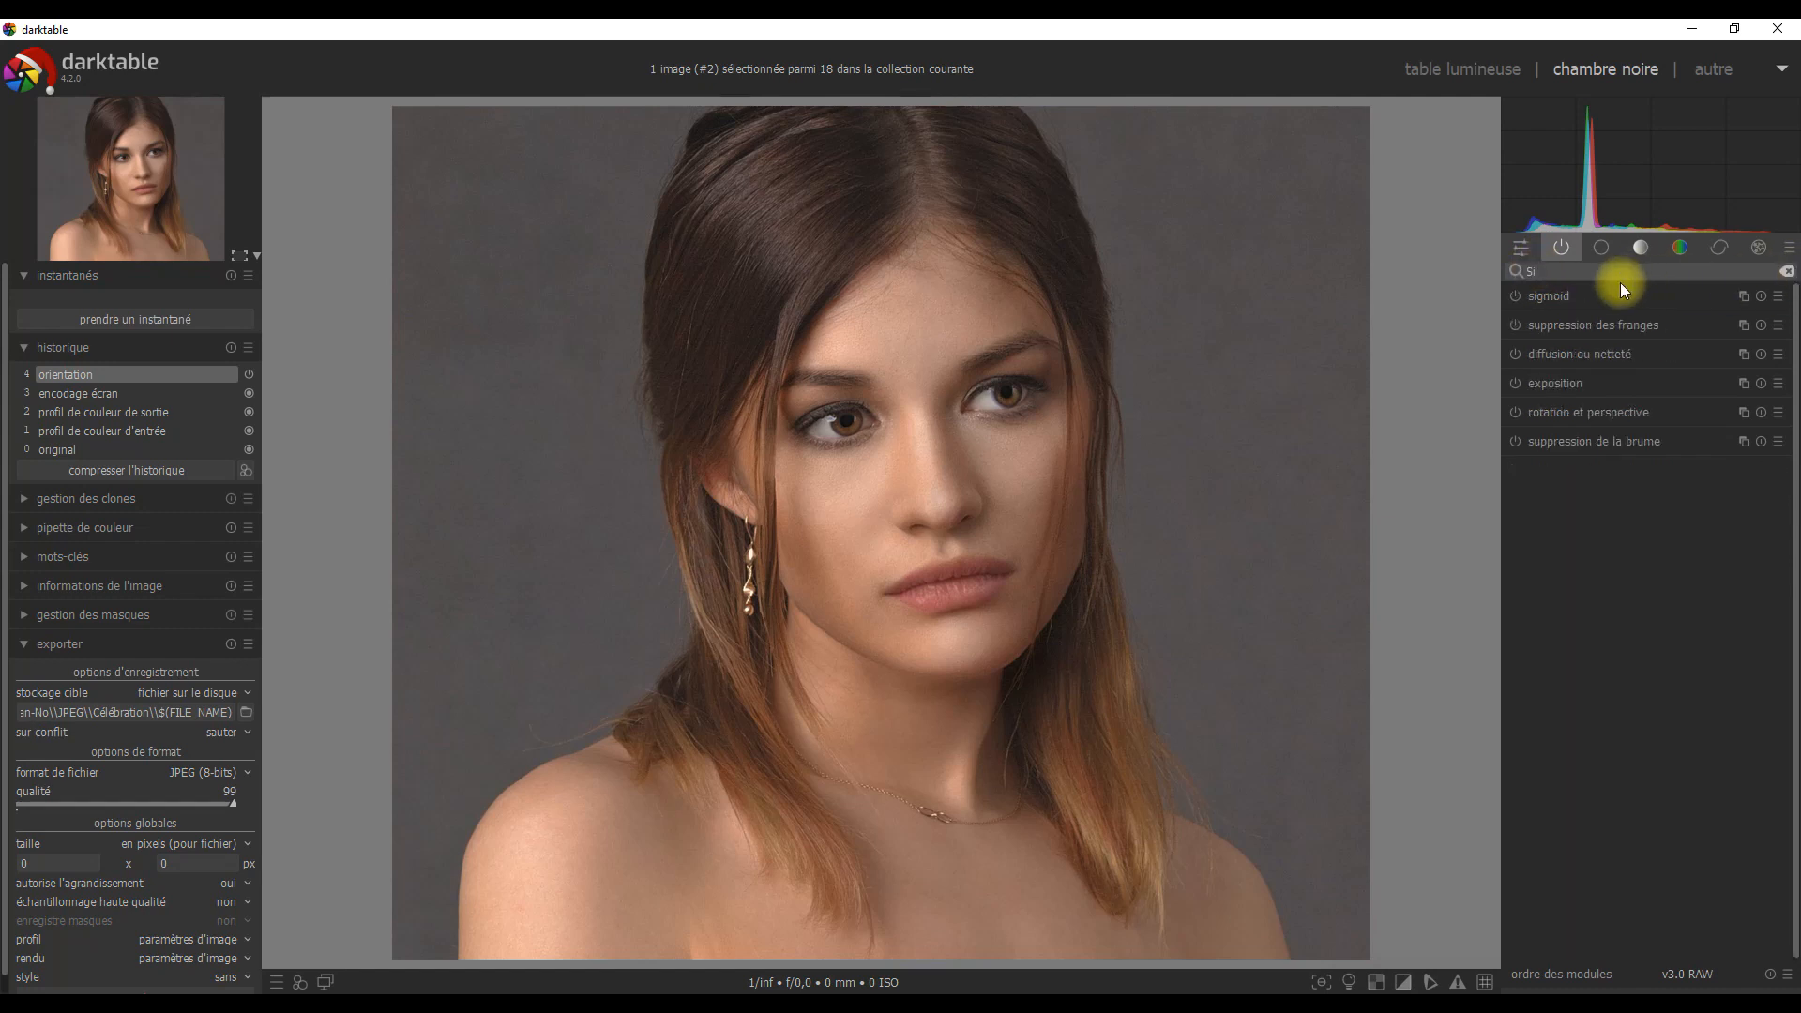
{"action": "left_click", "coordinate": [1546, 296]}
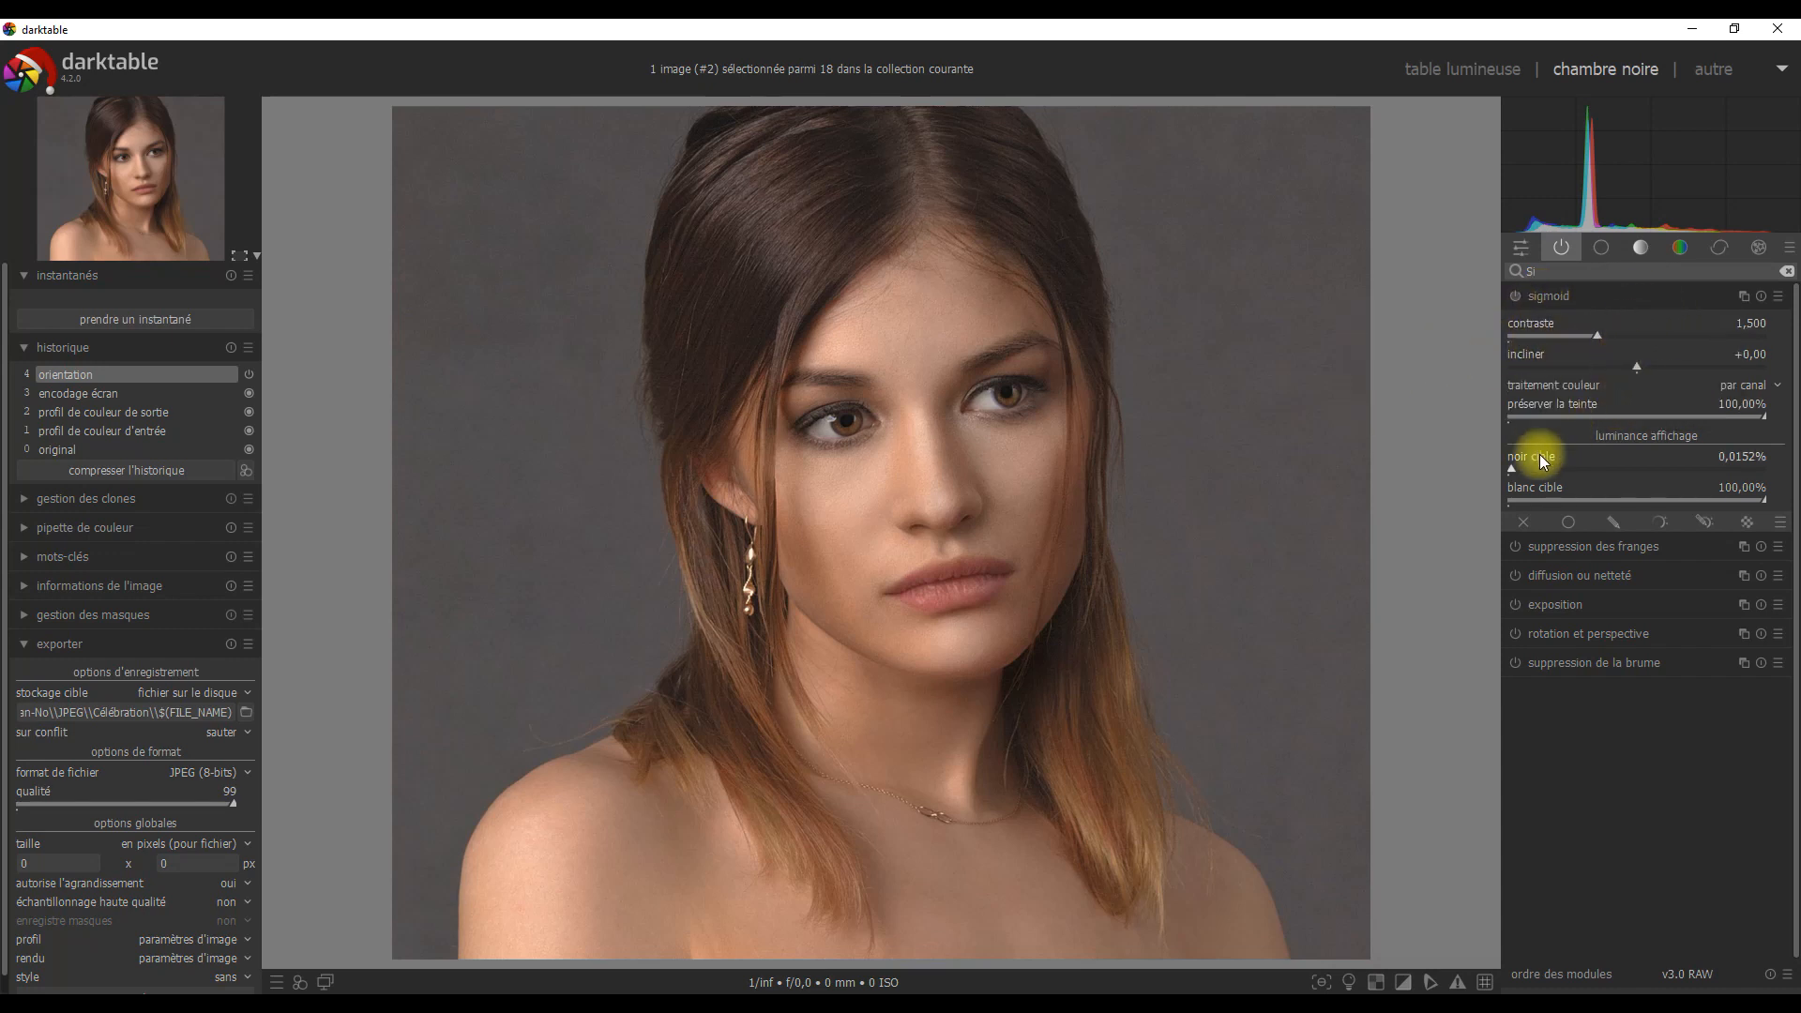
{"action": "left_click", "coordinate": [1598, 336]}
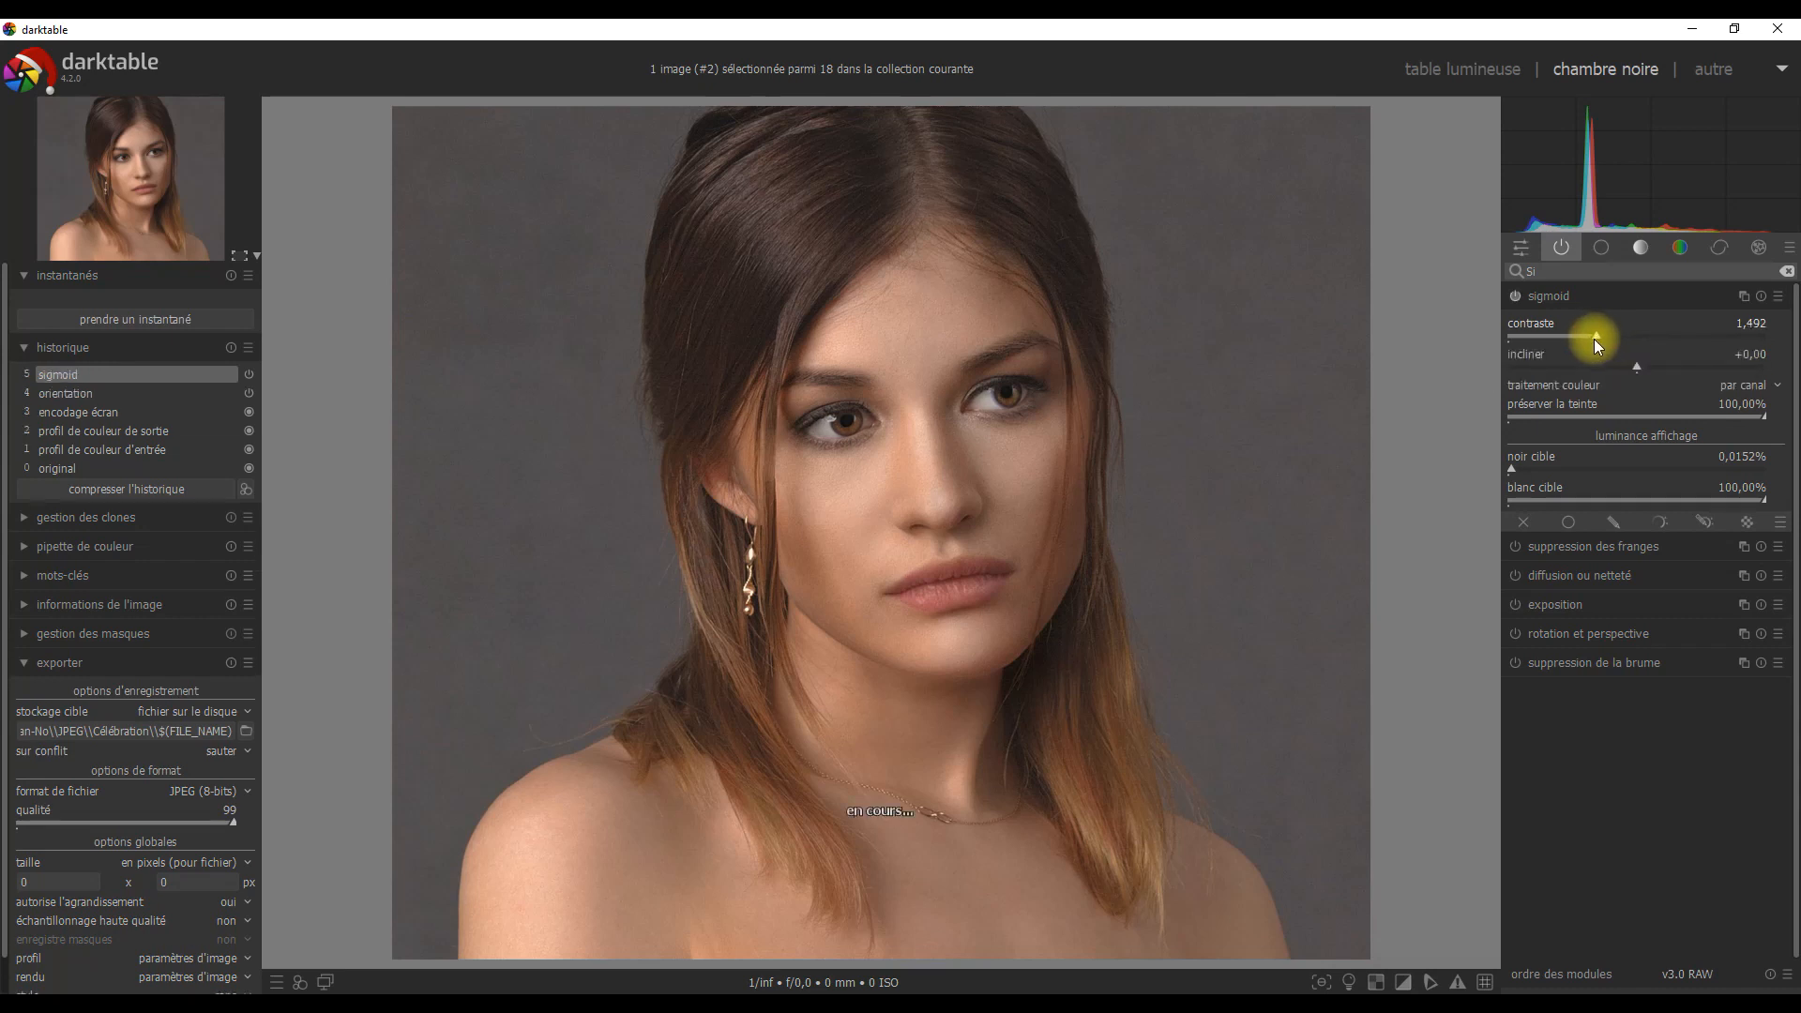
{"action": "left_click_drag", "start_coordinate": [1597, 338], "coordinate": [1619, 375]}
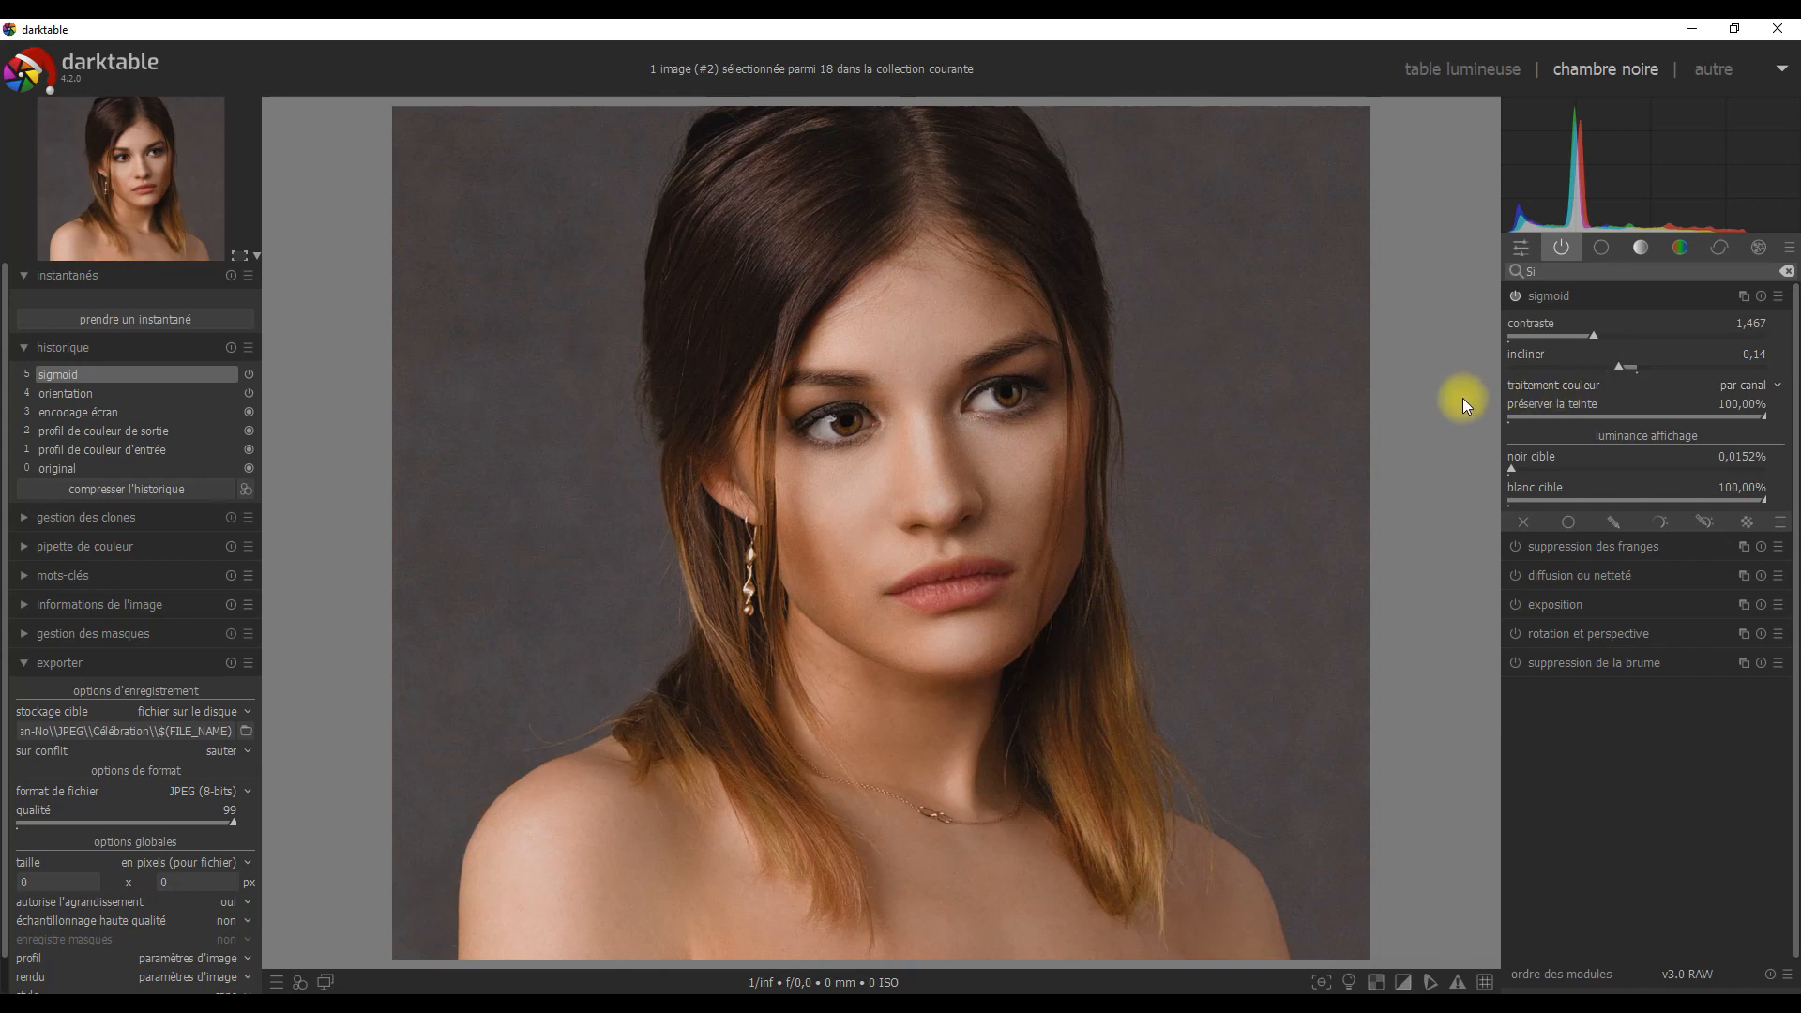
Step: Try the ratio RGB colour processing in sigmoid and switch it back to par canal
{"action": "left_click", "coordinate": [1784, 391]}
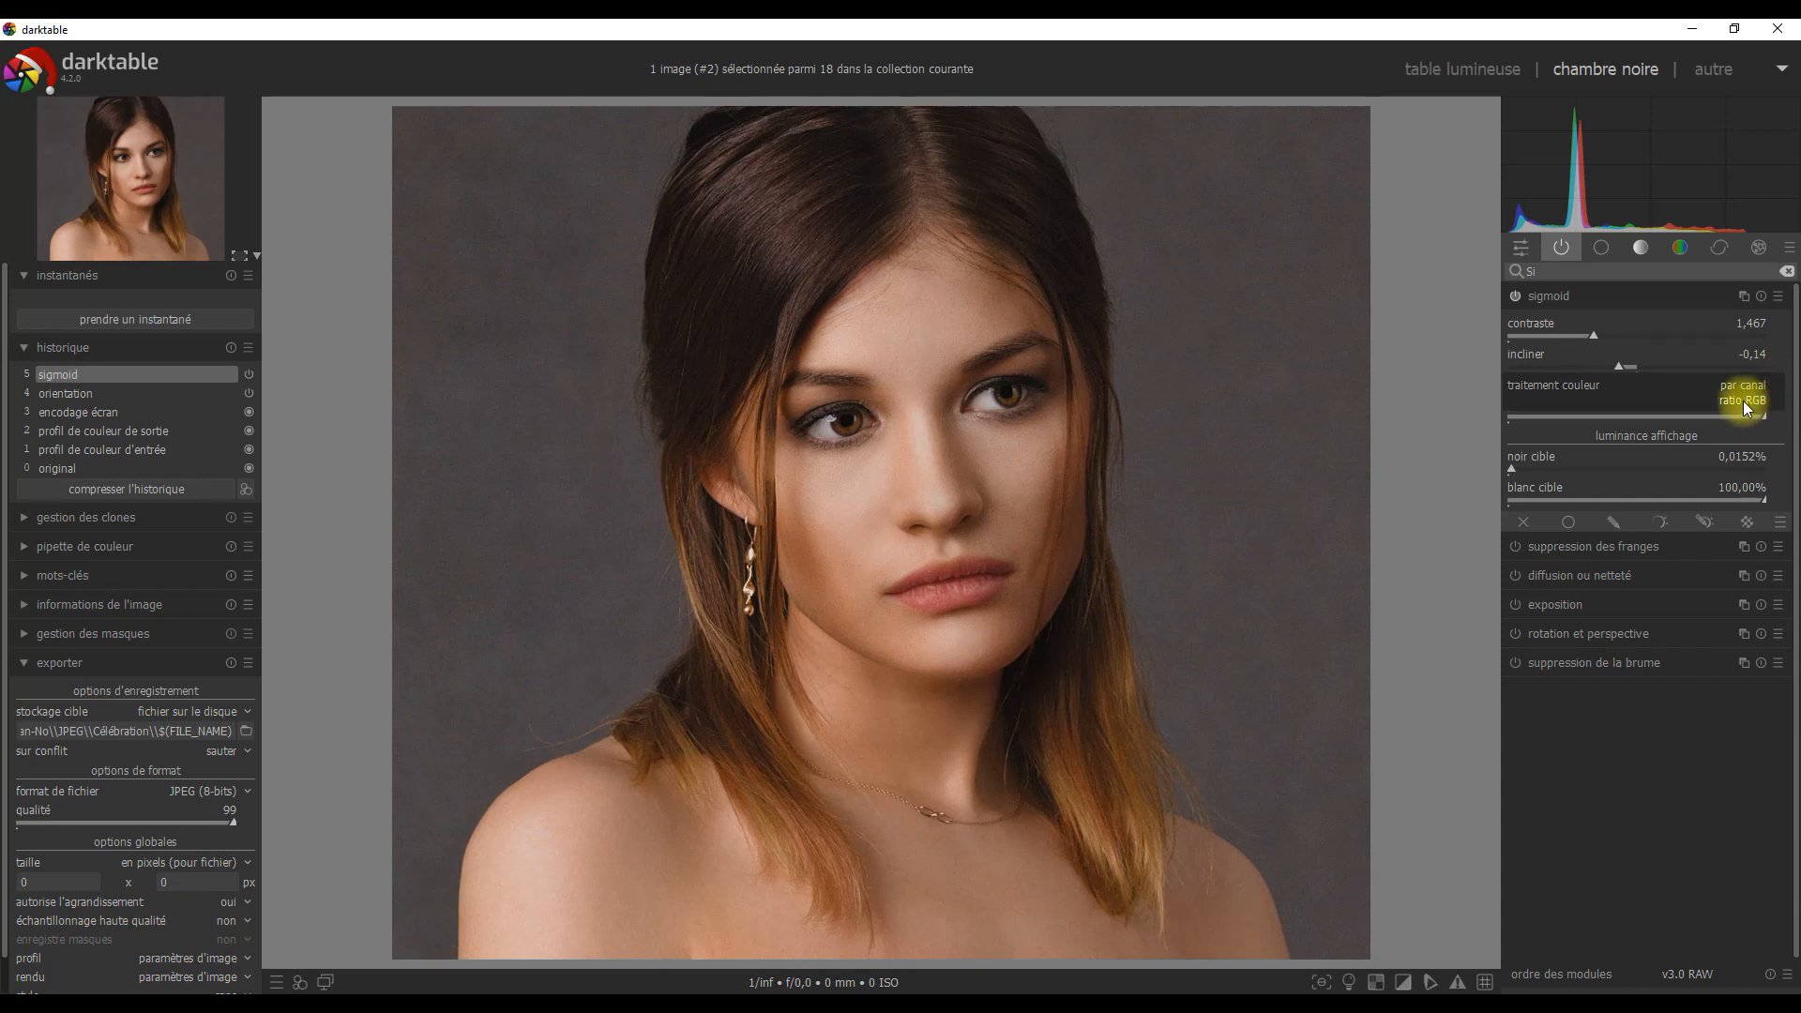
{"action": "left_click", "coordinate": [1746, 401]}
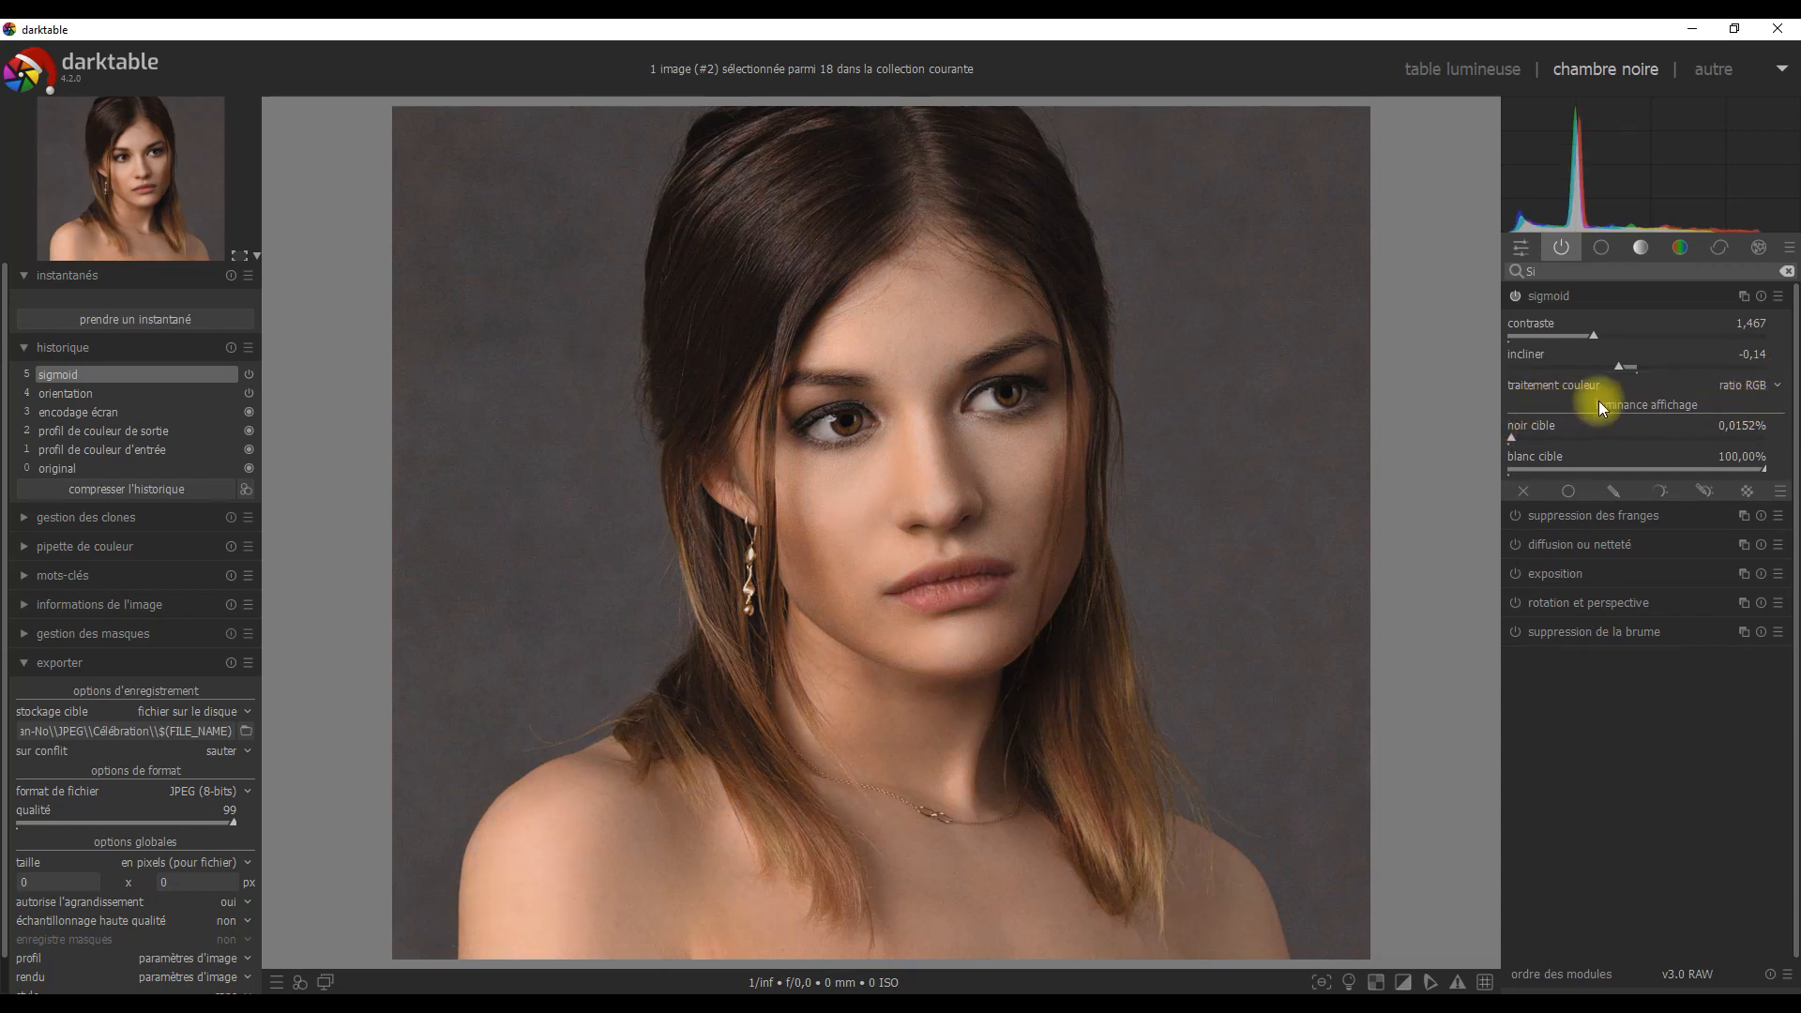
{"action": "left_click", "coordinate": [1781, 389]}
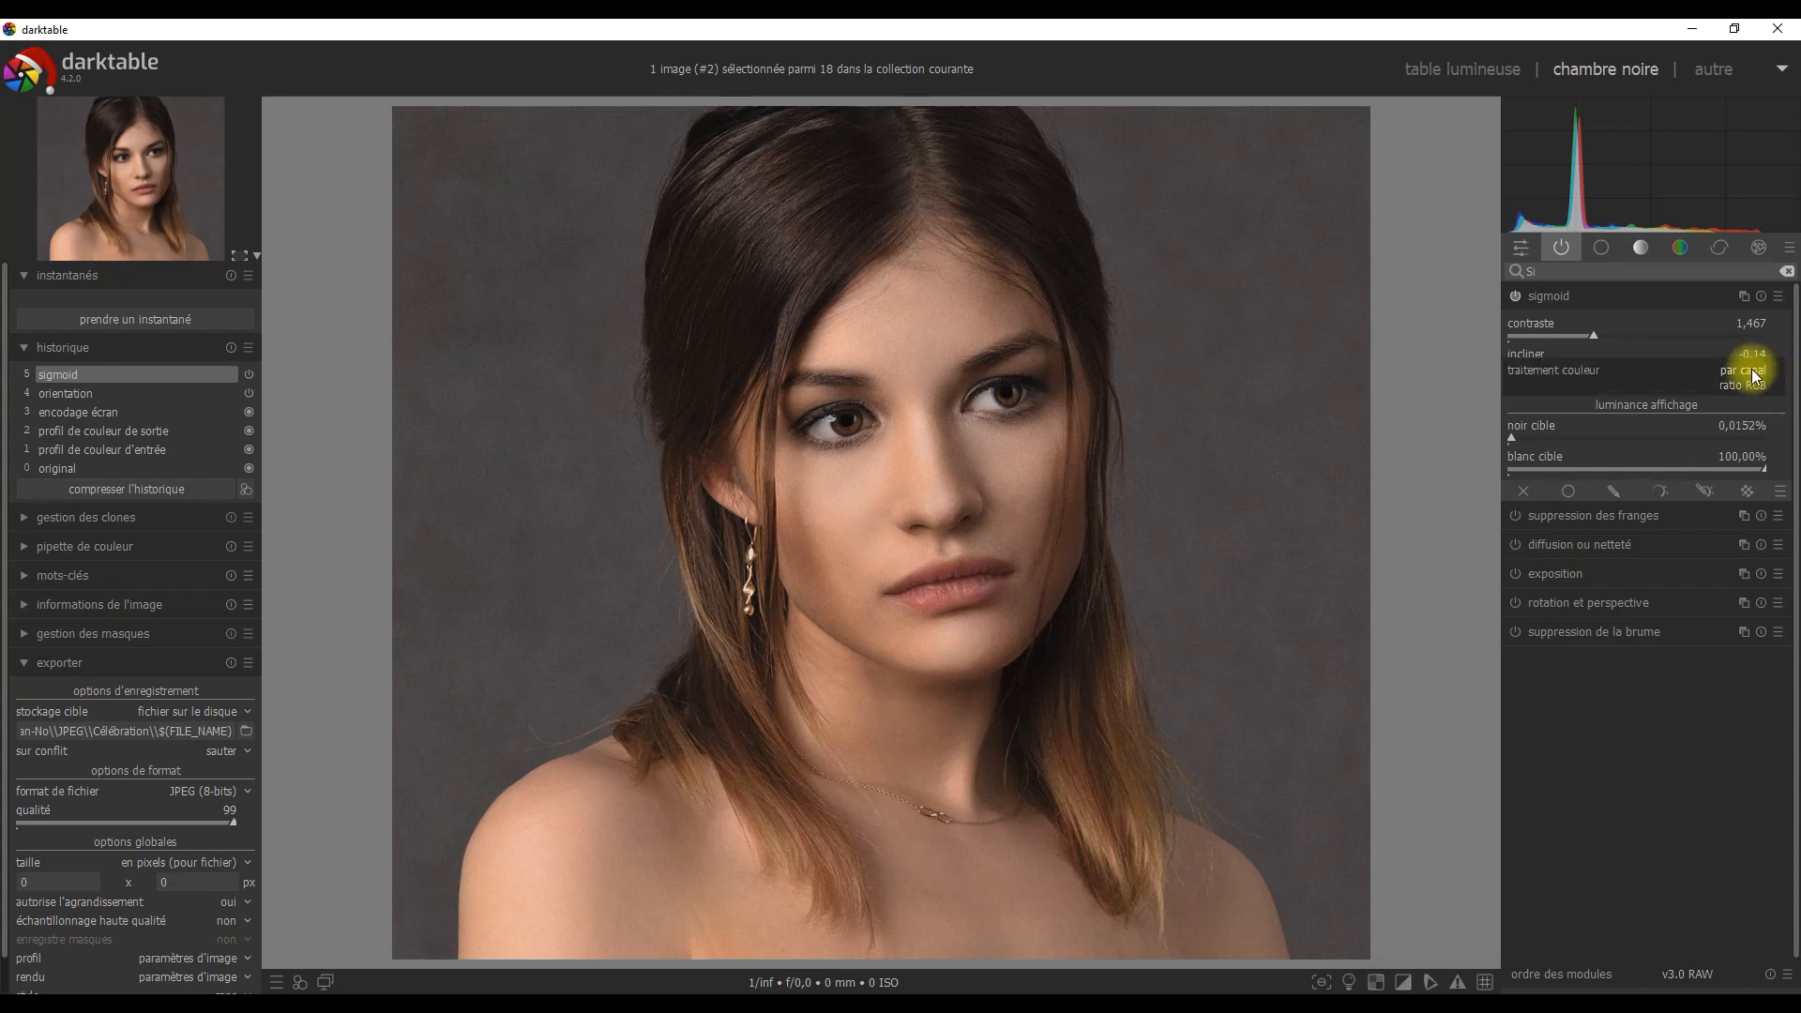
{"action": "left_click", "coordinate": [1750, 375]}
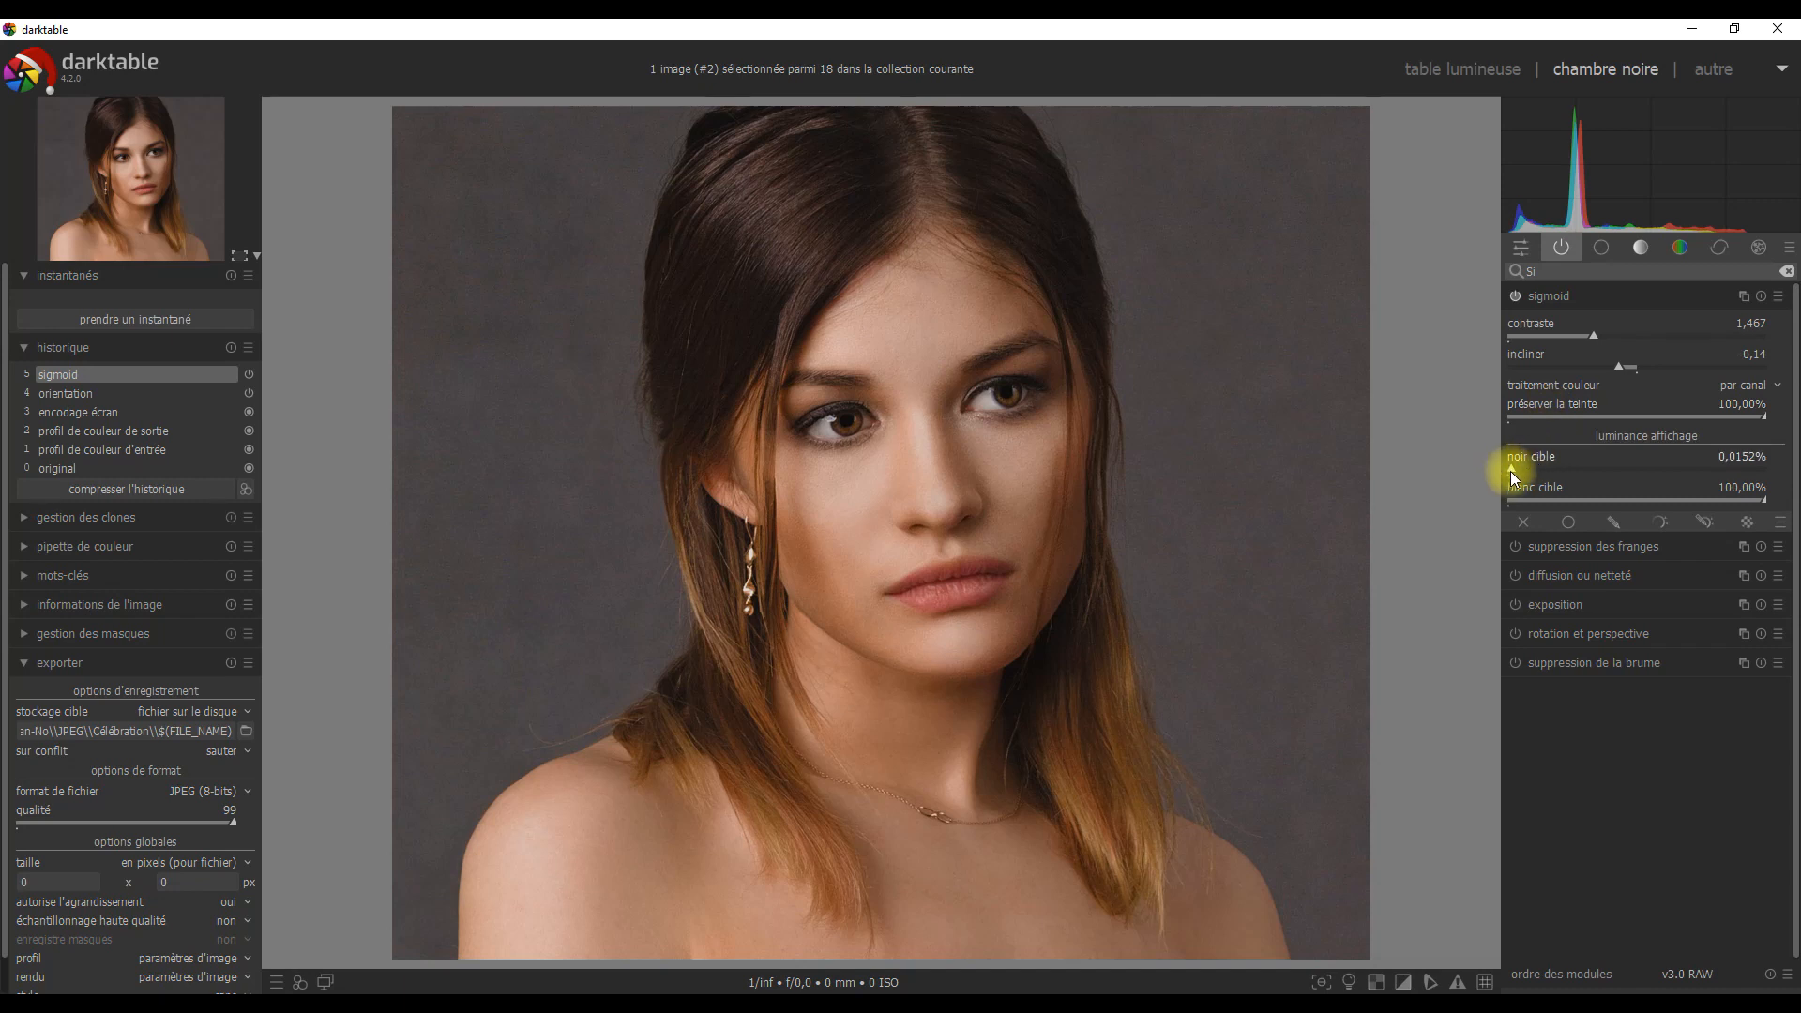
Step: Set sigmoid's noir cible to 0,0362% and blanc cible to 91,12%, and compare the image without and with the module
{"action": "mouse_move", "coordinate": [1512, 471]}
{"action": "left_mouse_down"}
{"action": "mouse_move", "coordinate": [1758, 473]}
{"action": "mouse_move", "coordinate": [1512, 459]}
{"action": "left_mouse_up"}
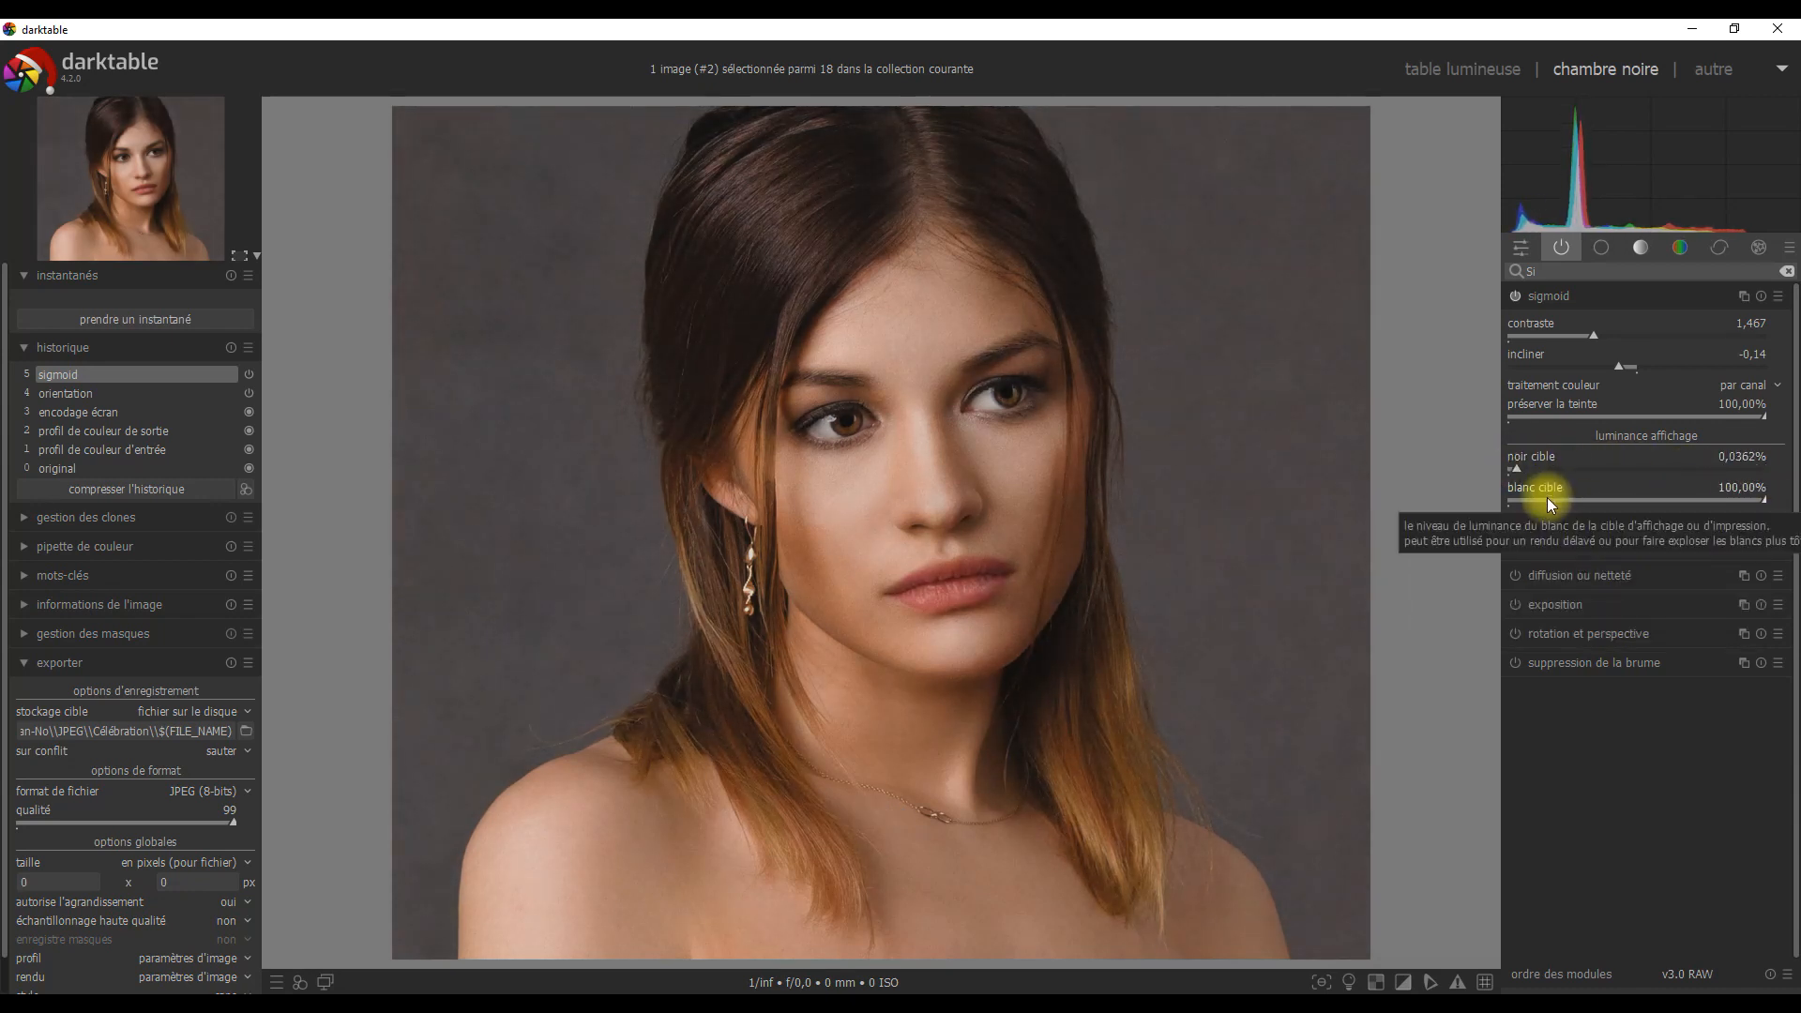
{"action": "left_click_drag", "start_coordinate": [1765, 508], "coordinate": [1720, 504]}
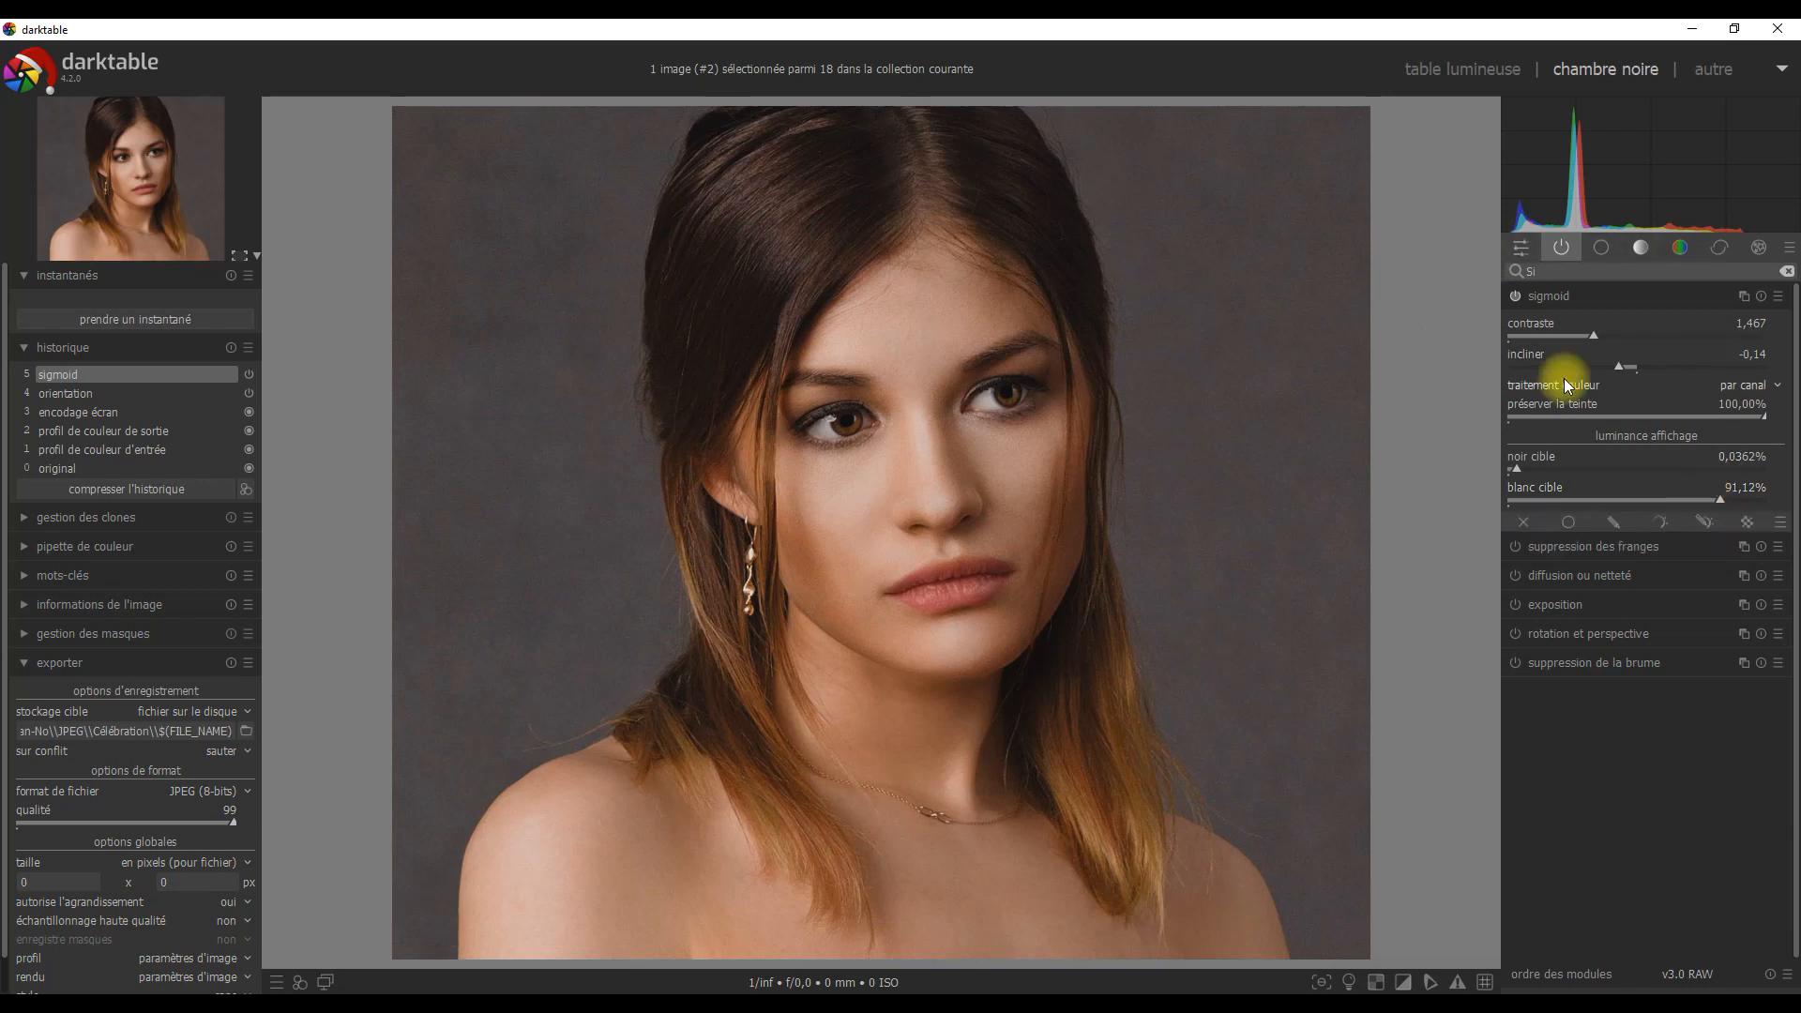
{"action": "left_click", "coordinate": [1515, 295]}
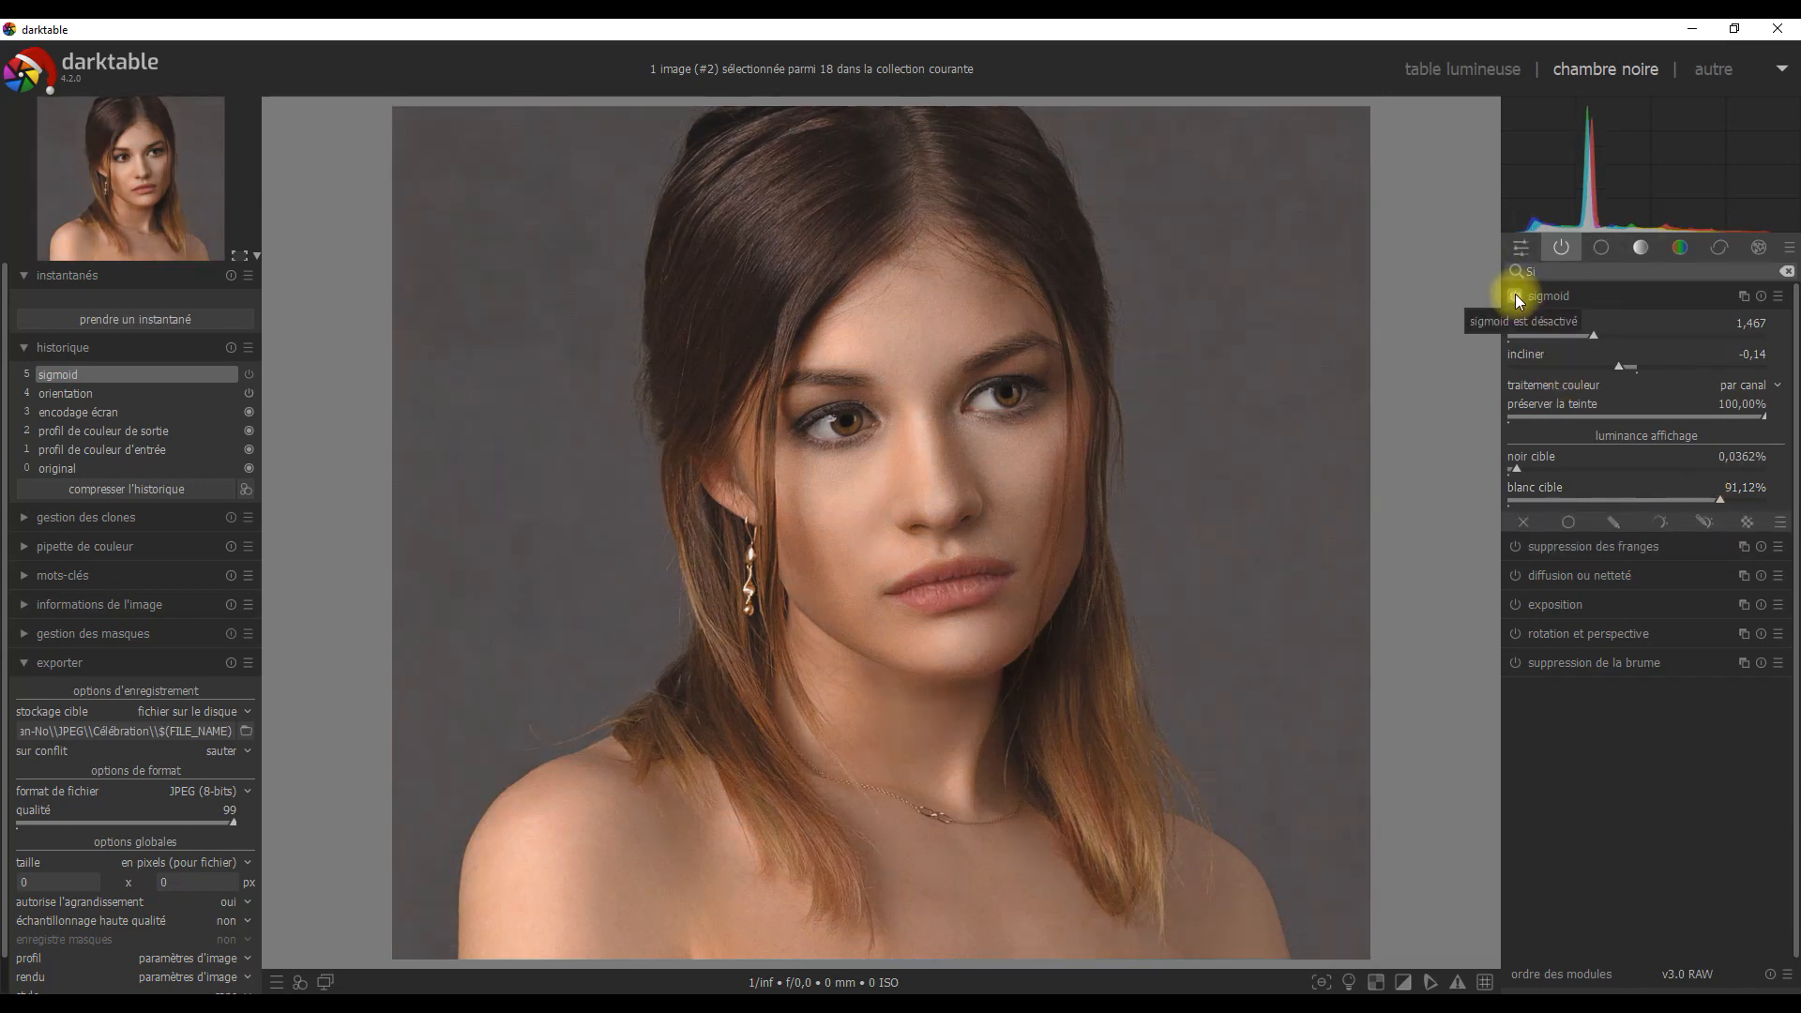
{"action": "left_click", "coordinate": [1516, 294]}
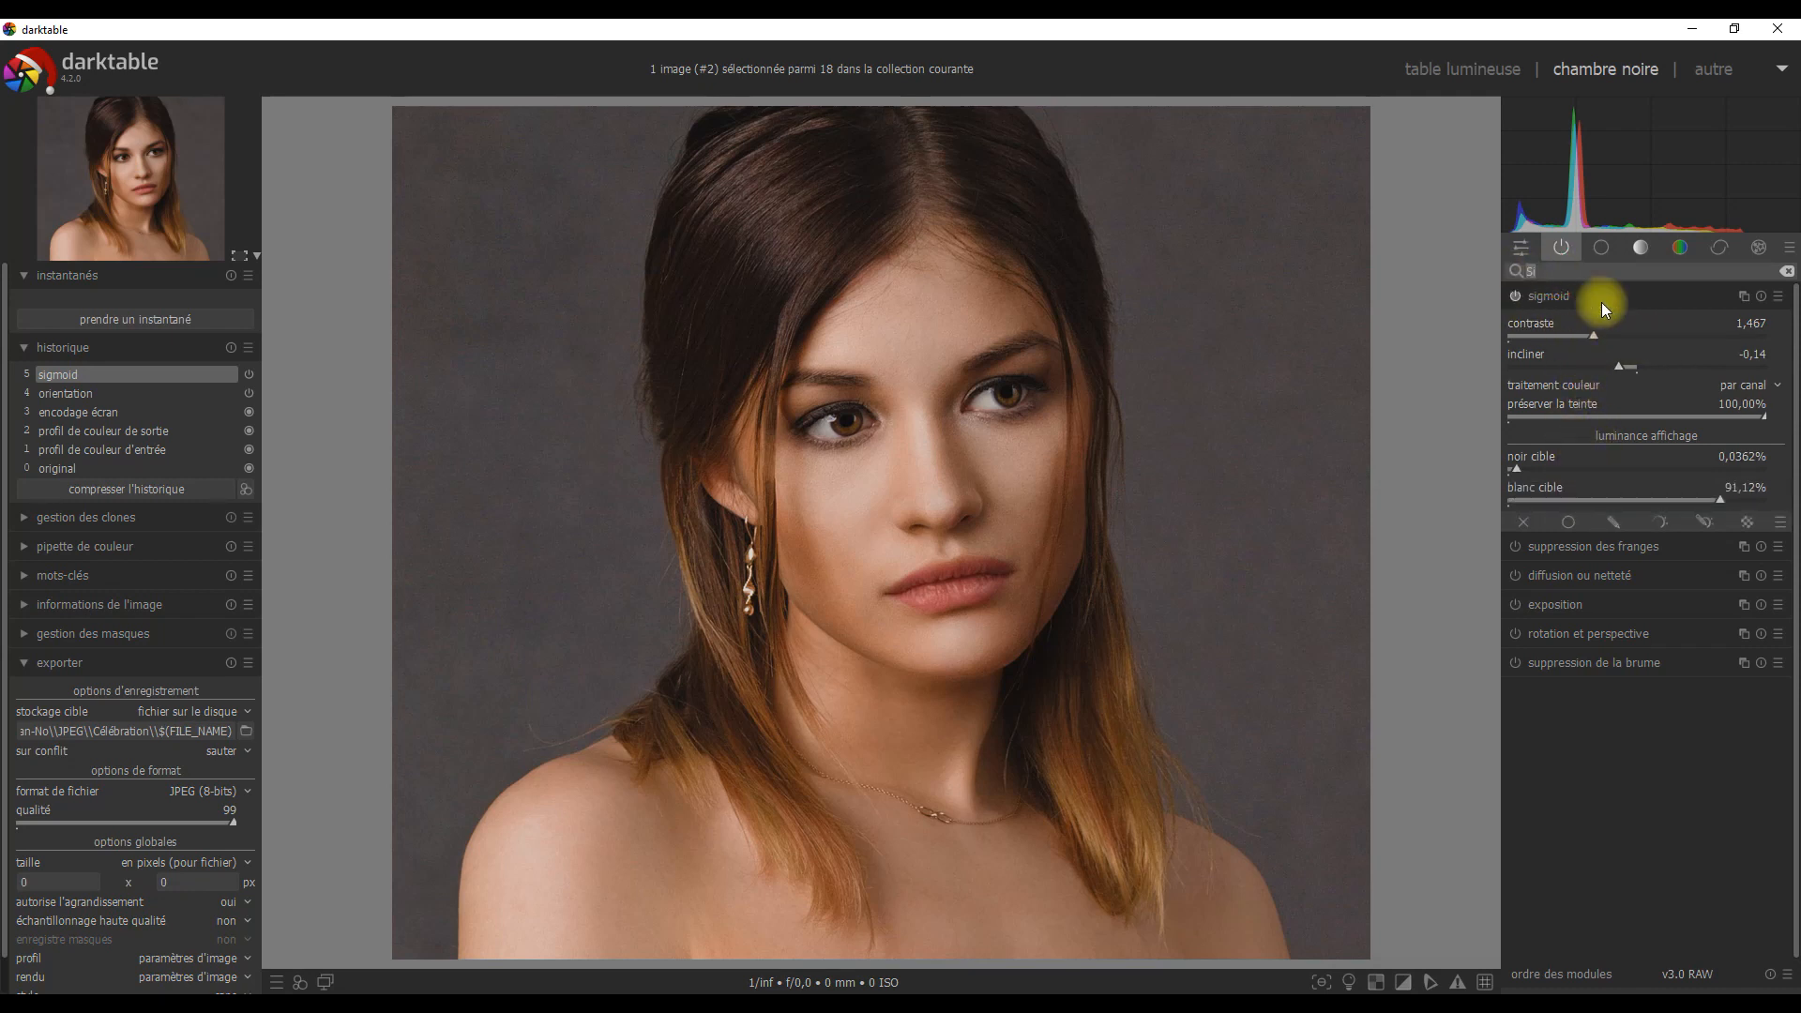
Step: Search the modules for "cour", open courbe de base, and shape its curve with points at about (0,38; 0,40) and (0,63; 0,73)
{"action": "key", "text": "BackSpace"}
{"action": "key", "text": "BackSpace"}
{"action": "type", "text": "cour"}
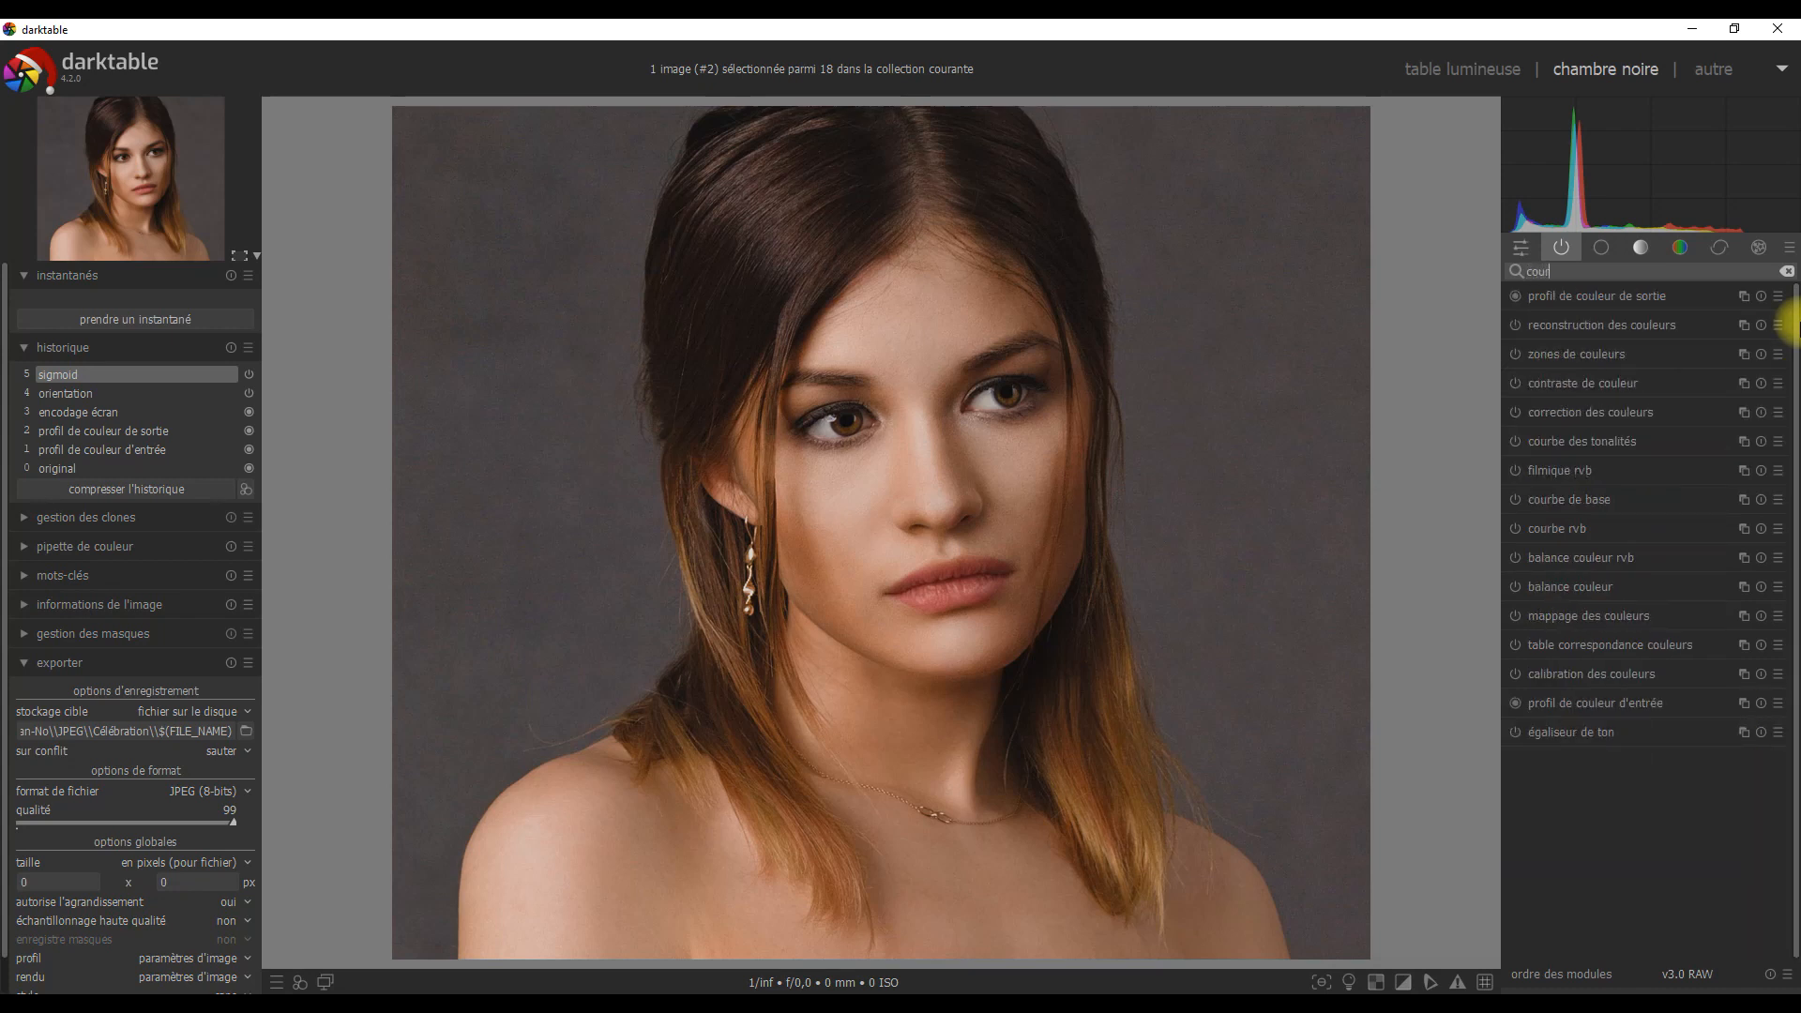
{"action": "left_click", "coordinate": [1559, 355]}
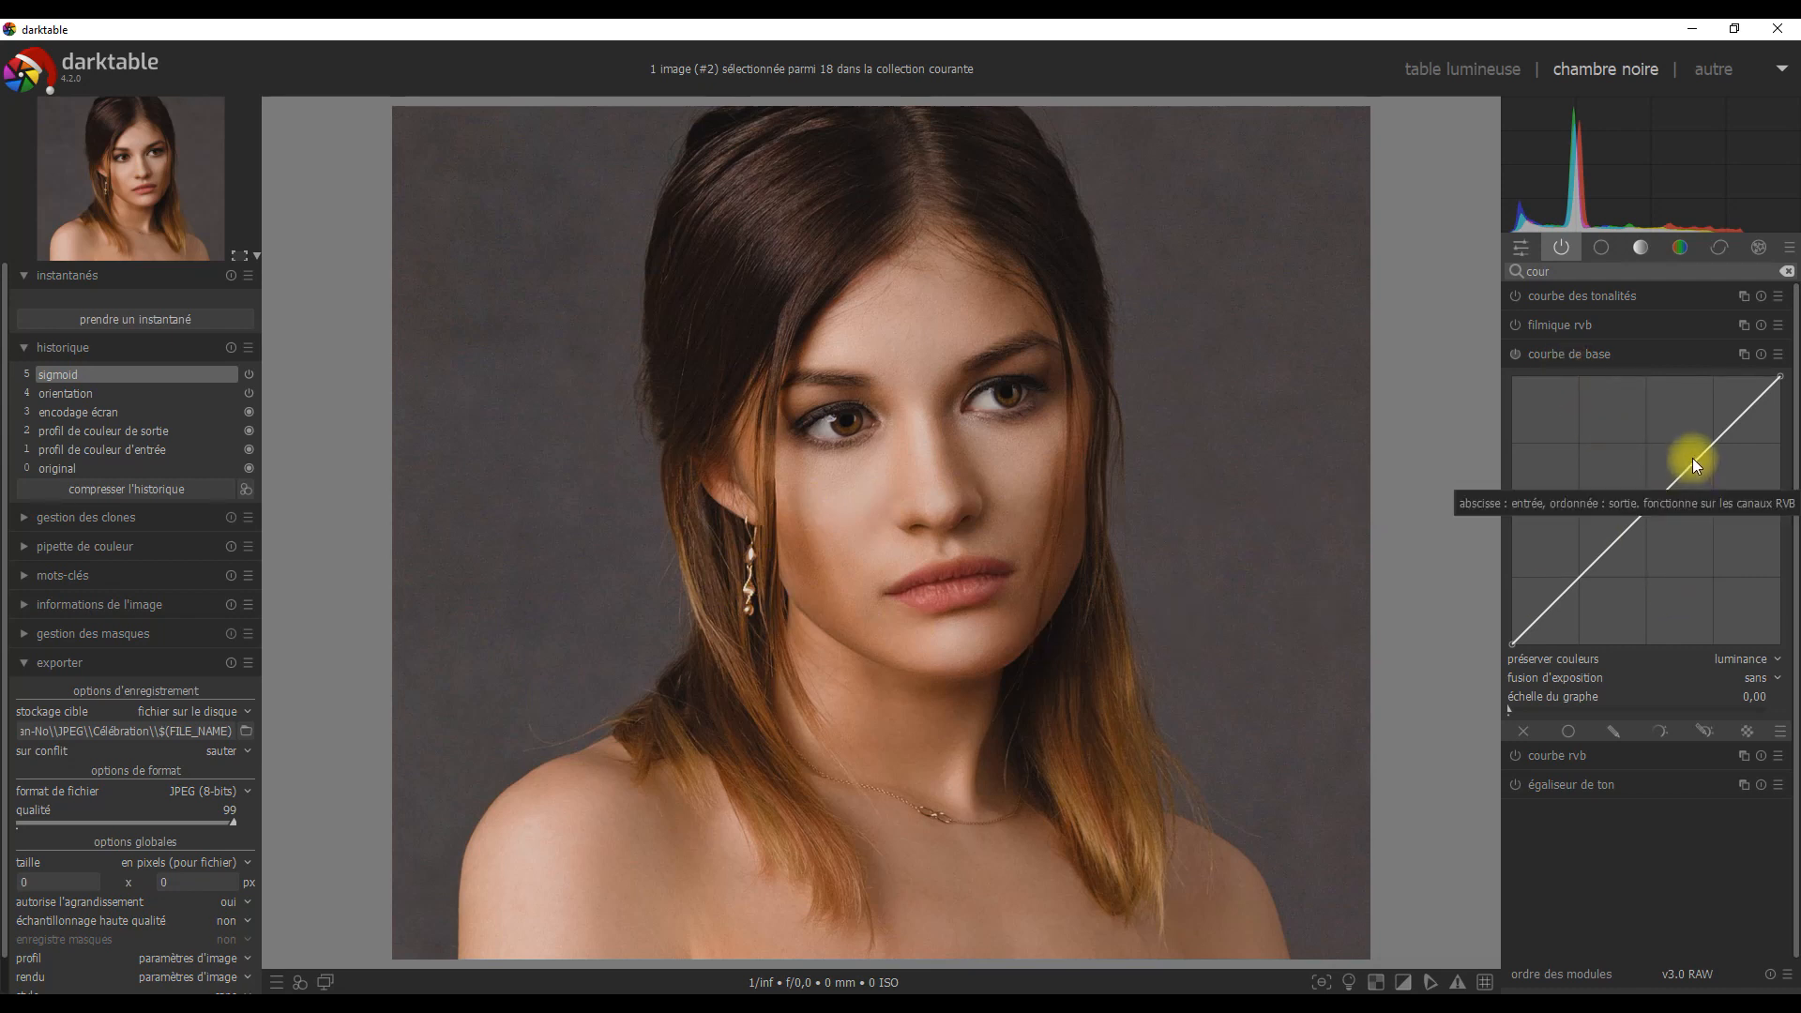
{"action": "left_click_drag", "start_coordinate": [1695, 458], "coordinate": [1683, 448]}
{"action": "left_click_drag", "start_coordinate": [1600, 542], "coordinate": [1615, 538]}
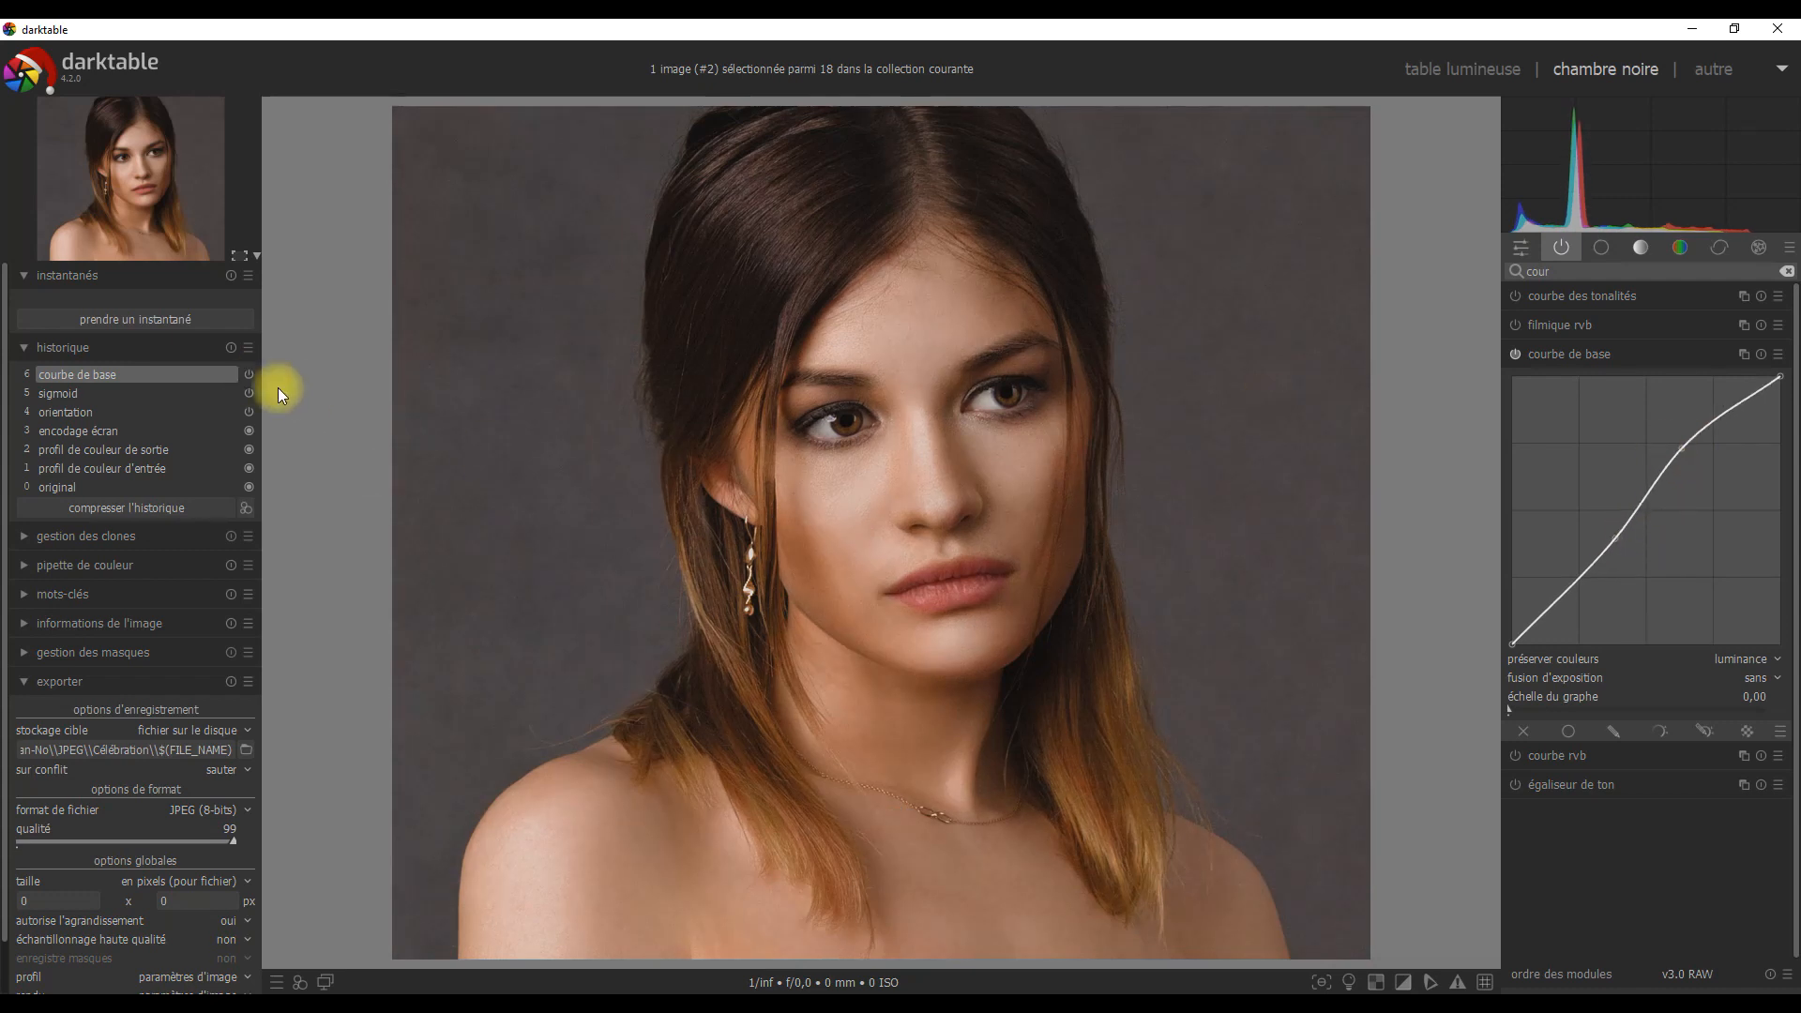
Step: Compare the portrait at the sigmoid and courbe de base stages of the history
{"action": "left_click", "coordinate": [92, 392]}
{"action": "left_click", "coordinate": [121, 373]}
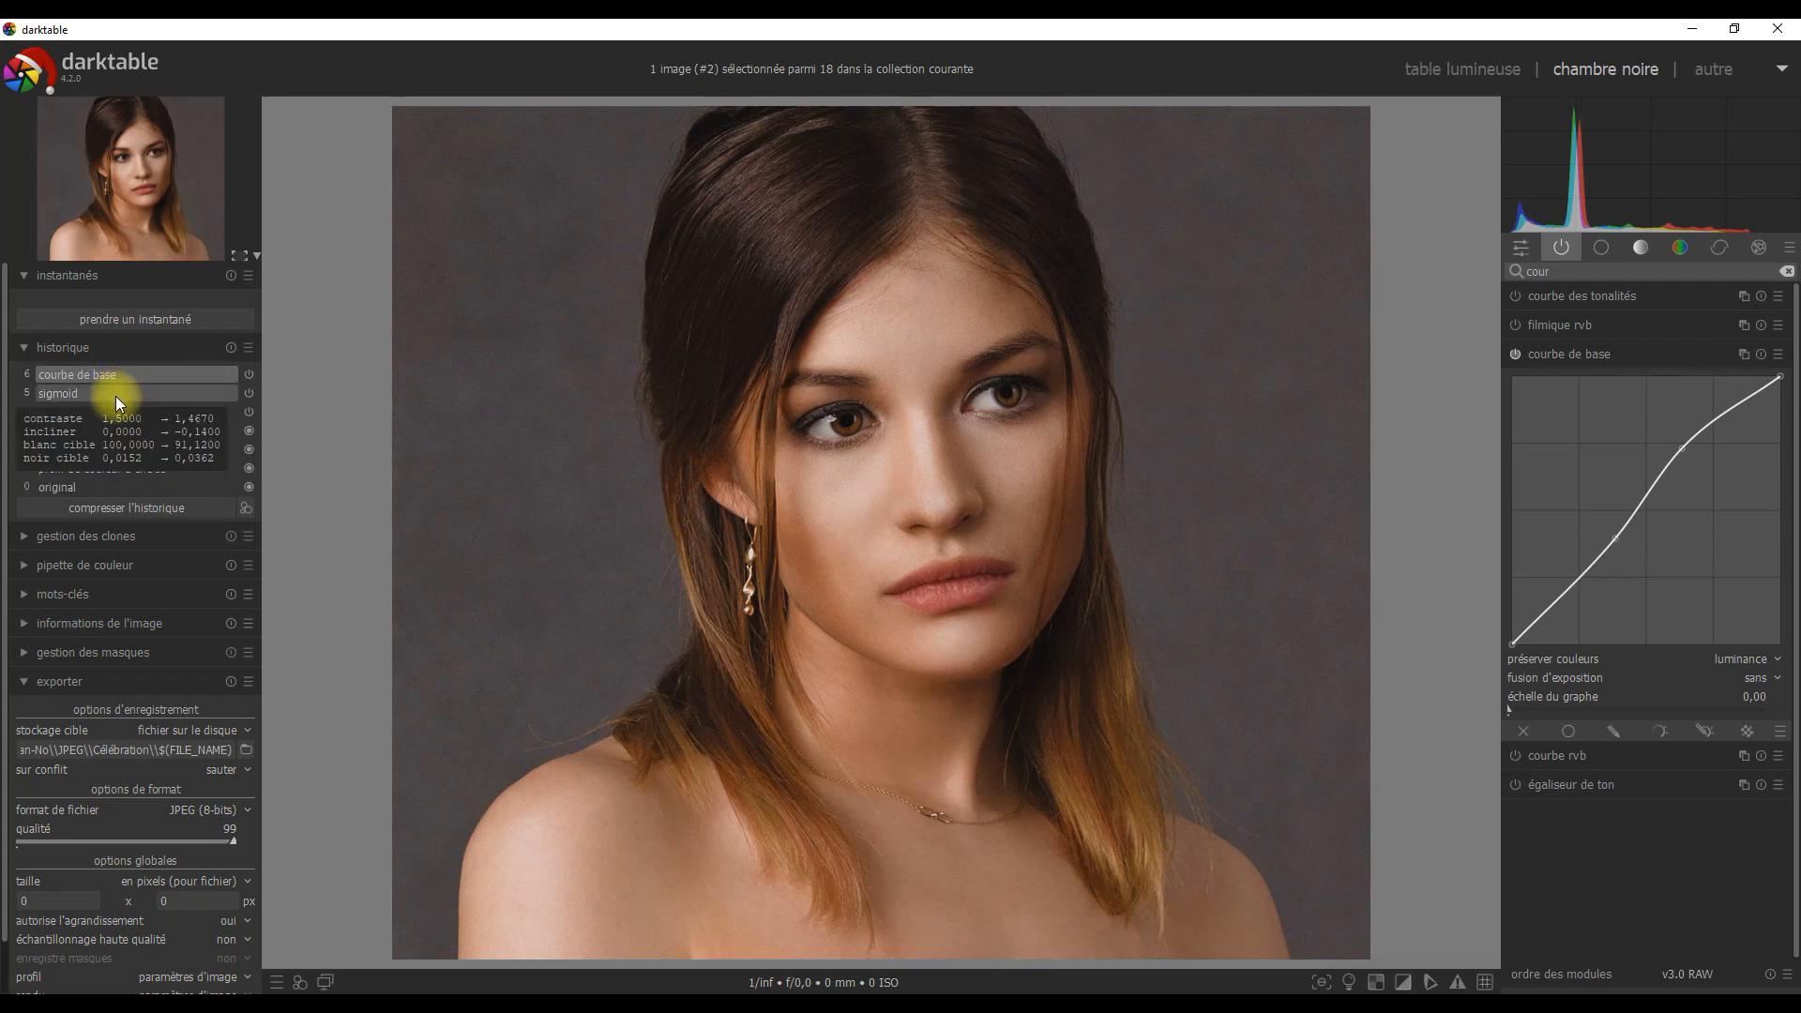
{"action": "left_click", "coordinate": [116, 396]}
{"action": "left_click", "coordinate": [129, 374]}
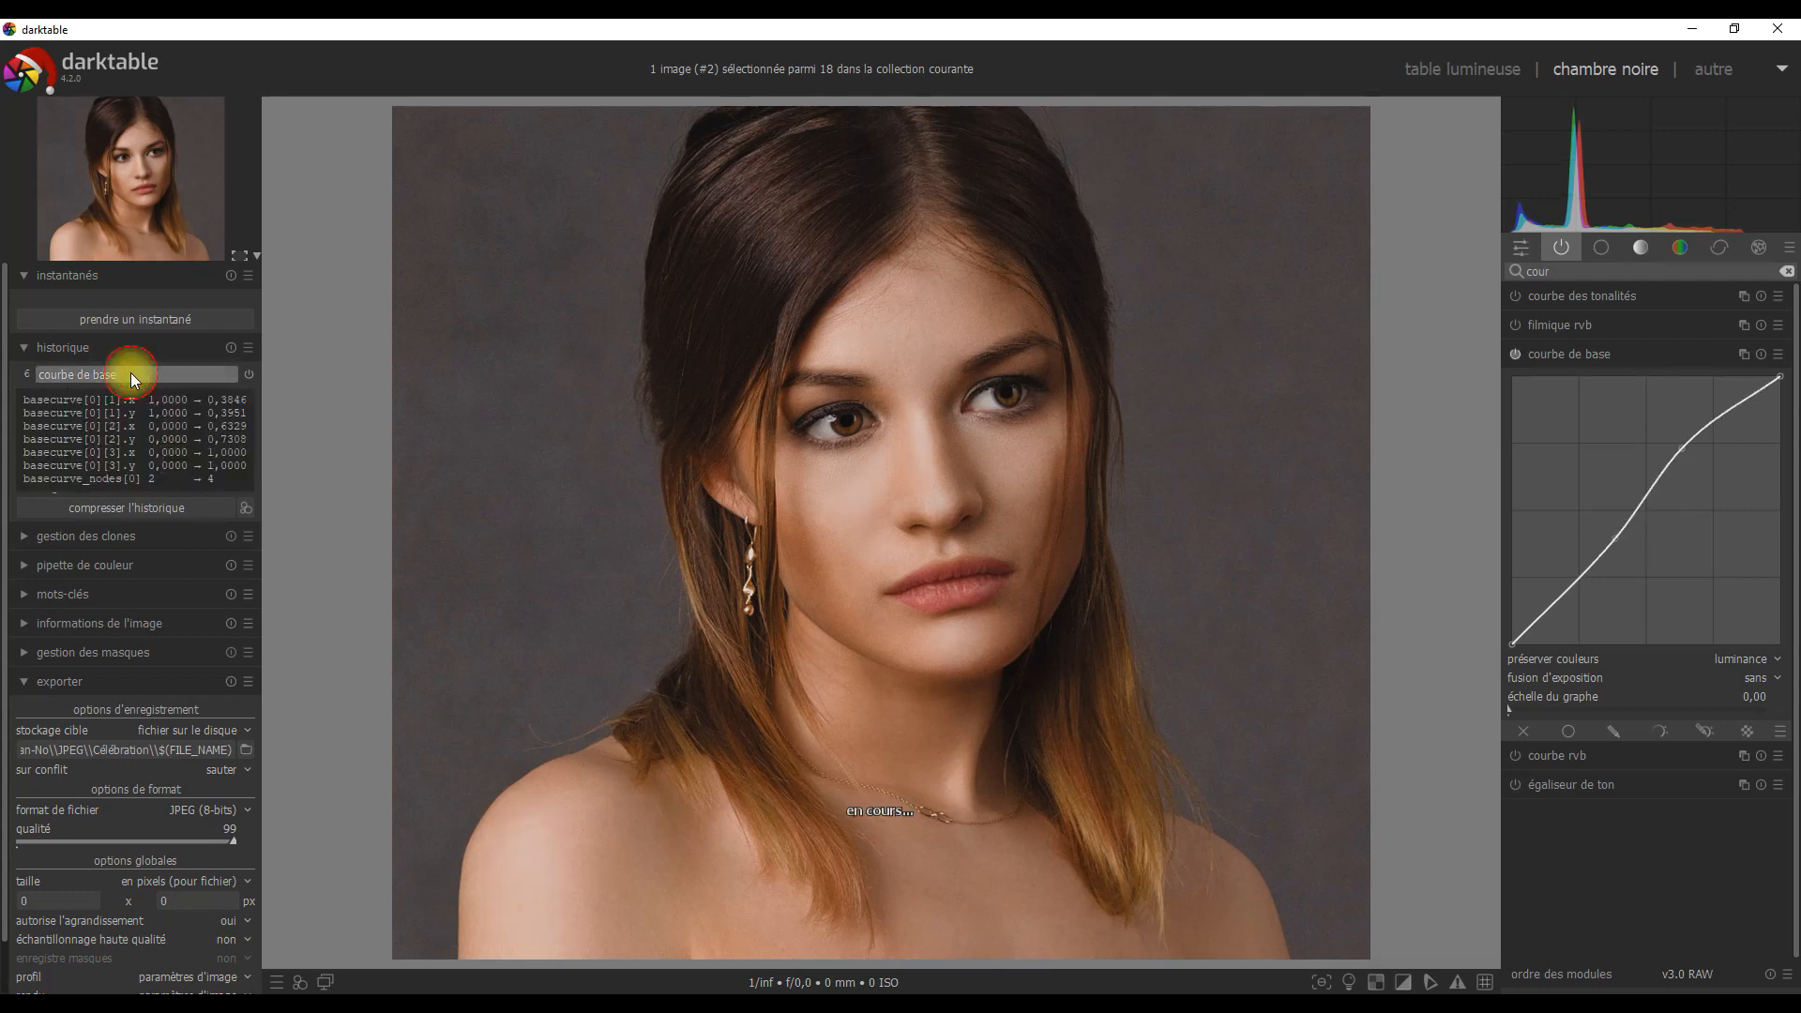
{"action": "left_click", "coordinate": [127, 392]}
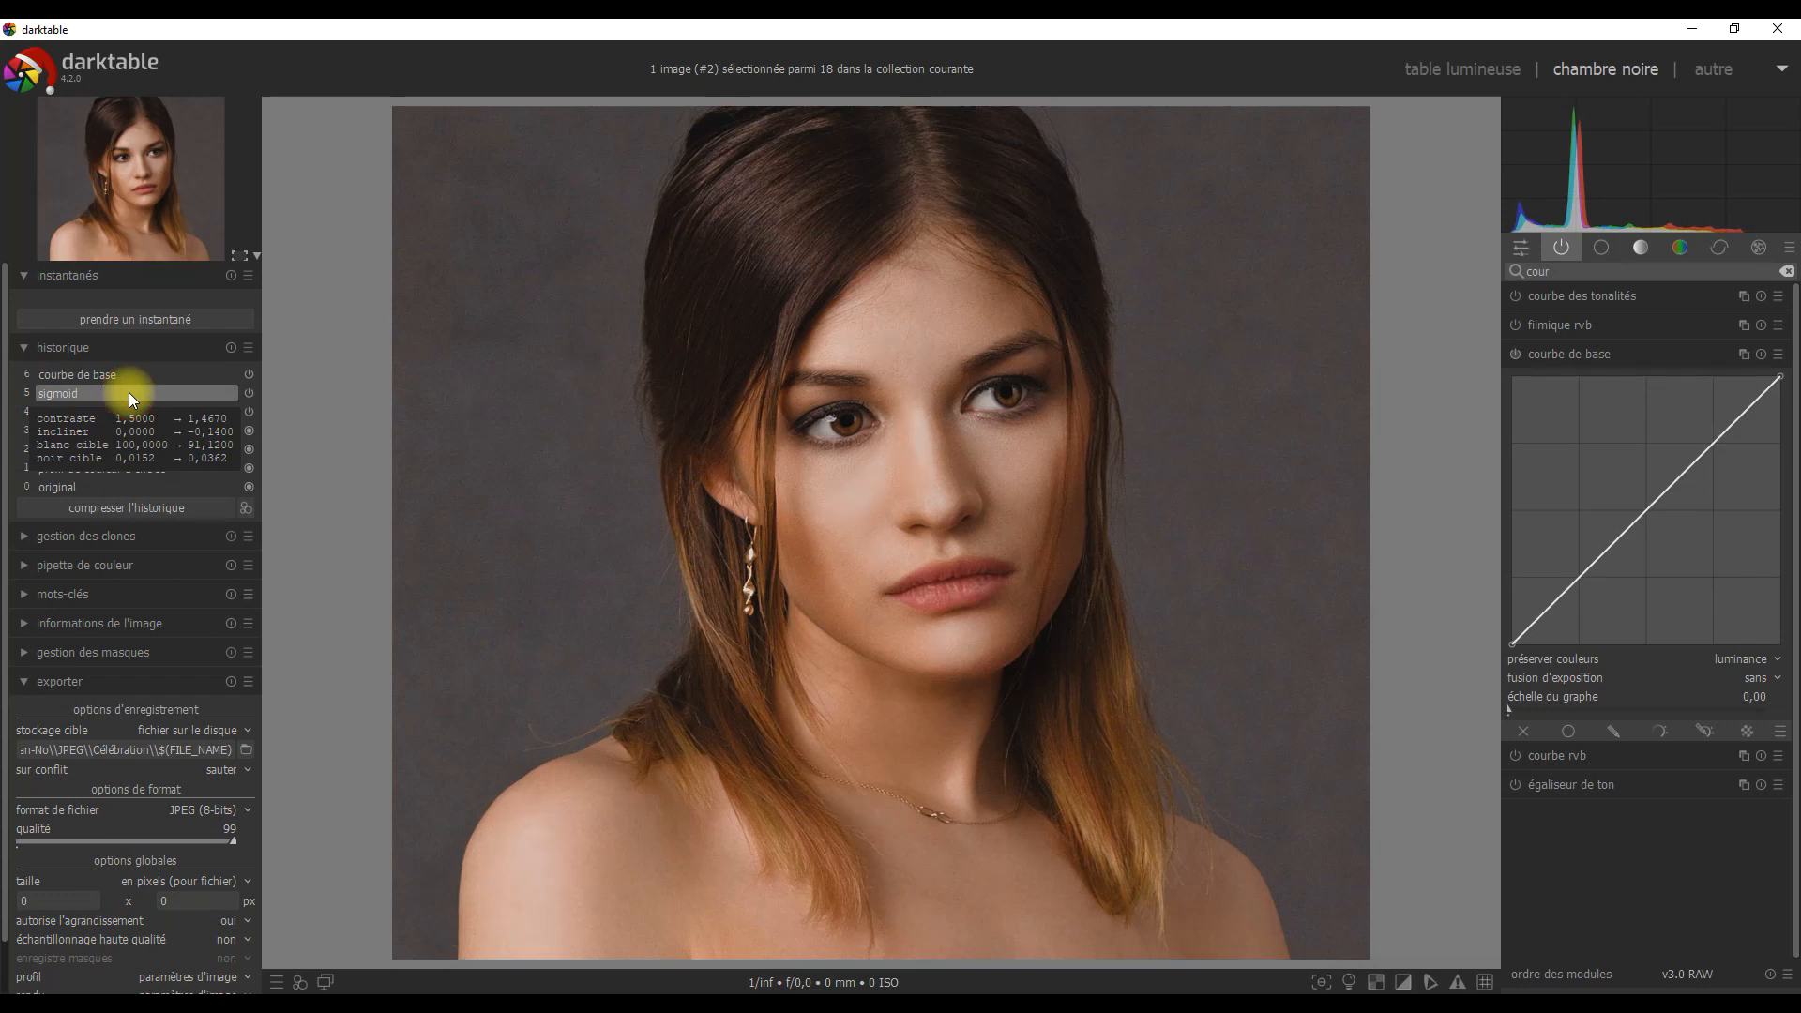
Step: Delete the portrait's editing history to discard the sigmoid and courbe de base edits
{"action": "left_click", "coordinate": [231, 349]}
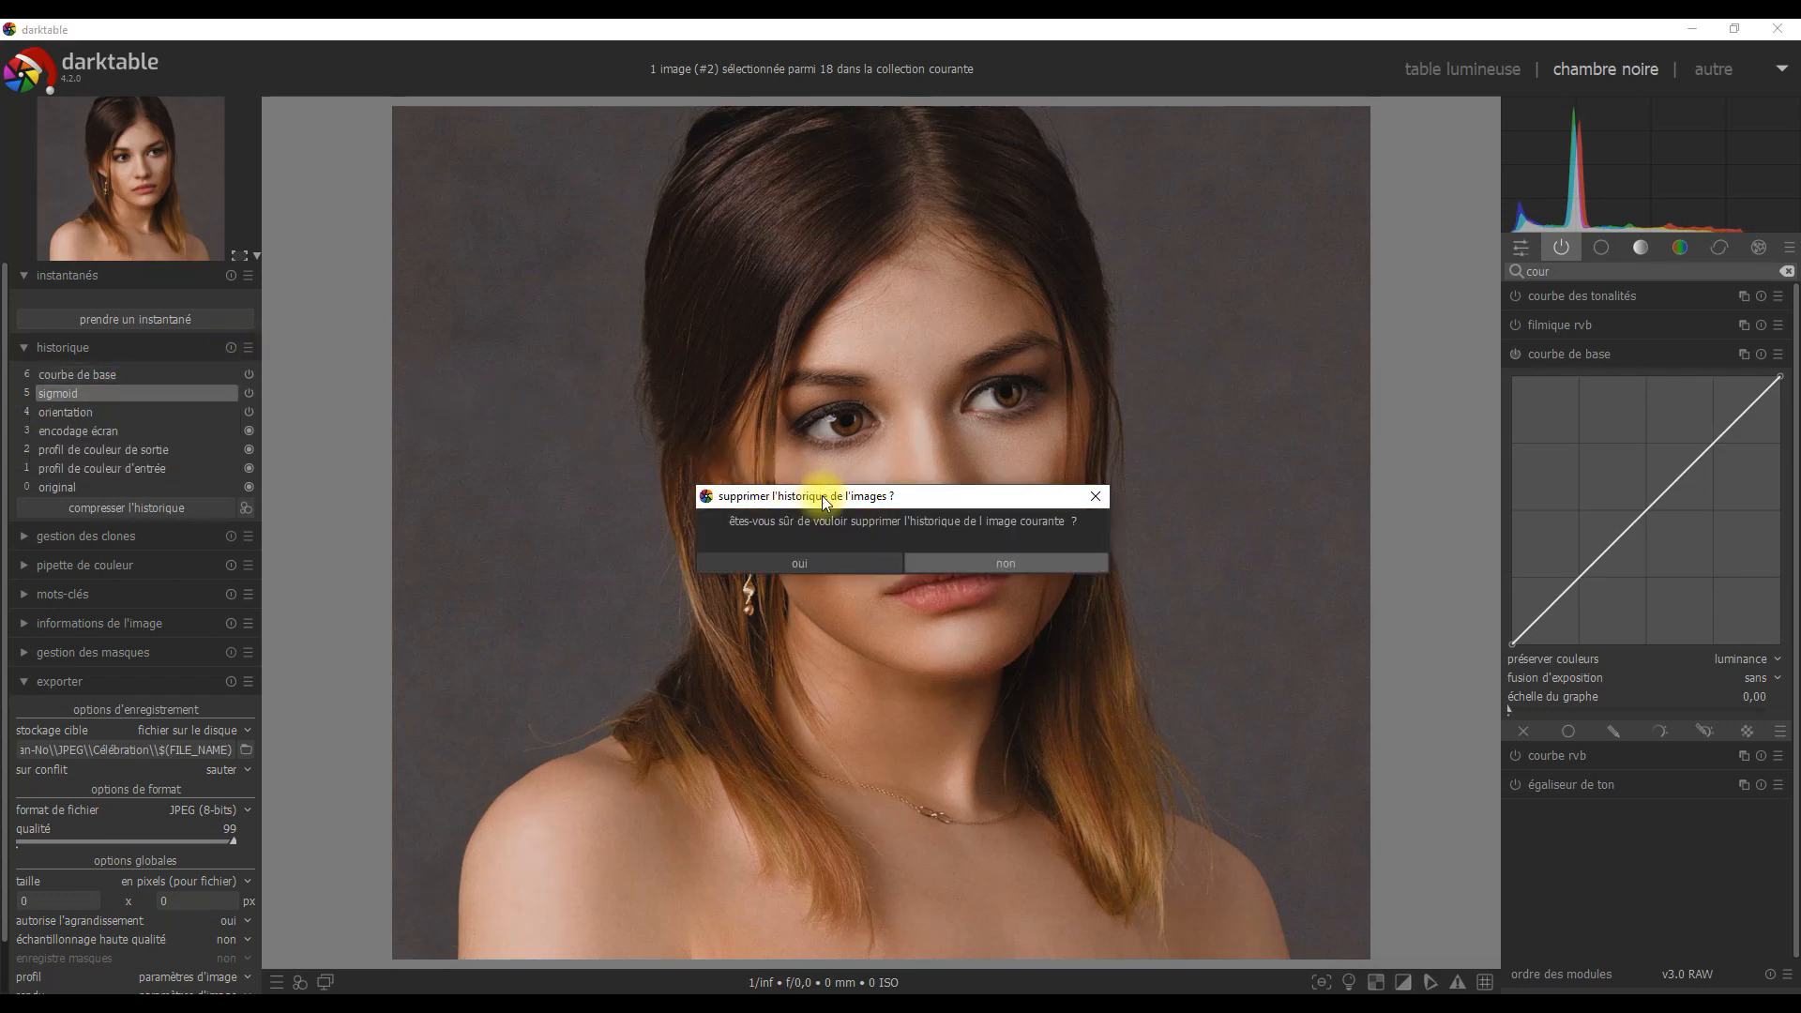
{"action": "left_click", "coordinate": [803, 563]}
Step: Collapse the courbe de base module and clear the module search
{"action": "right_click", "coordinate": [1628, 355]}
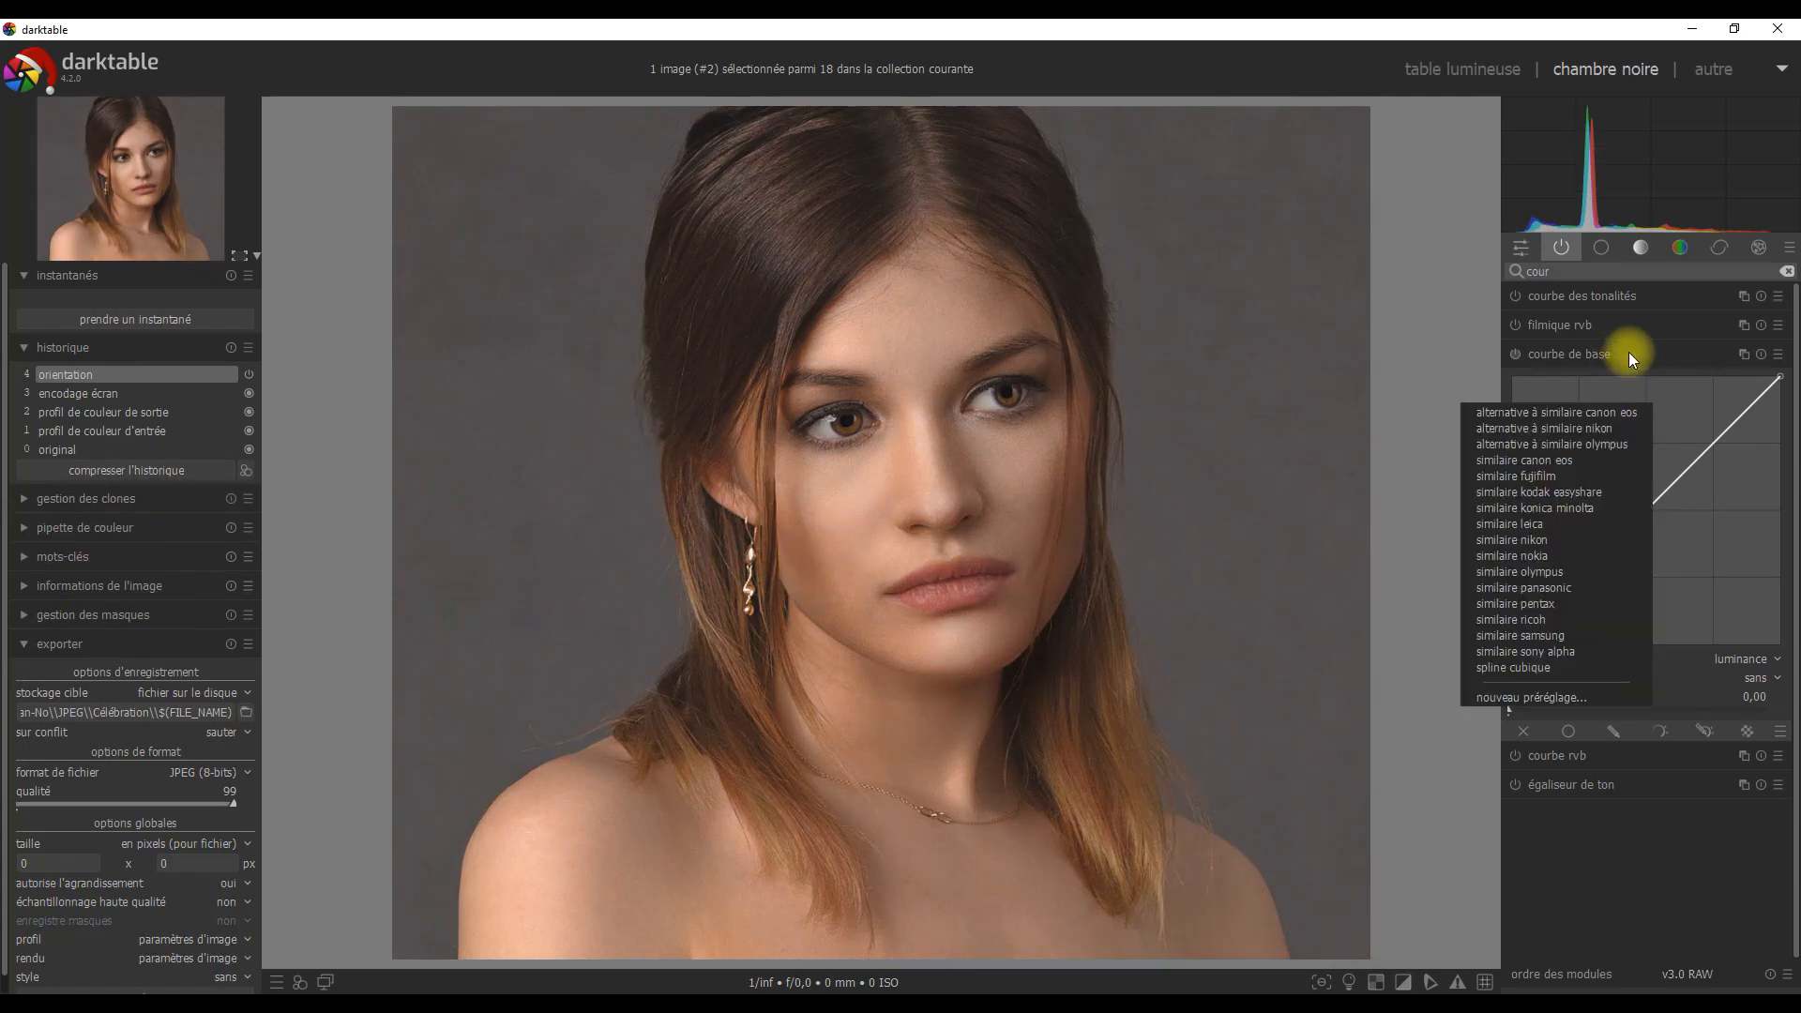
{"action": "left_click", "coordinate": [1628, 355]}
{"action": "left_click", "coordinate": [1551, 272]}
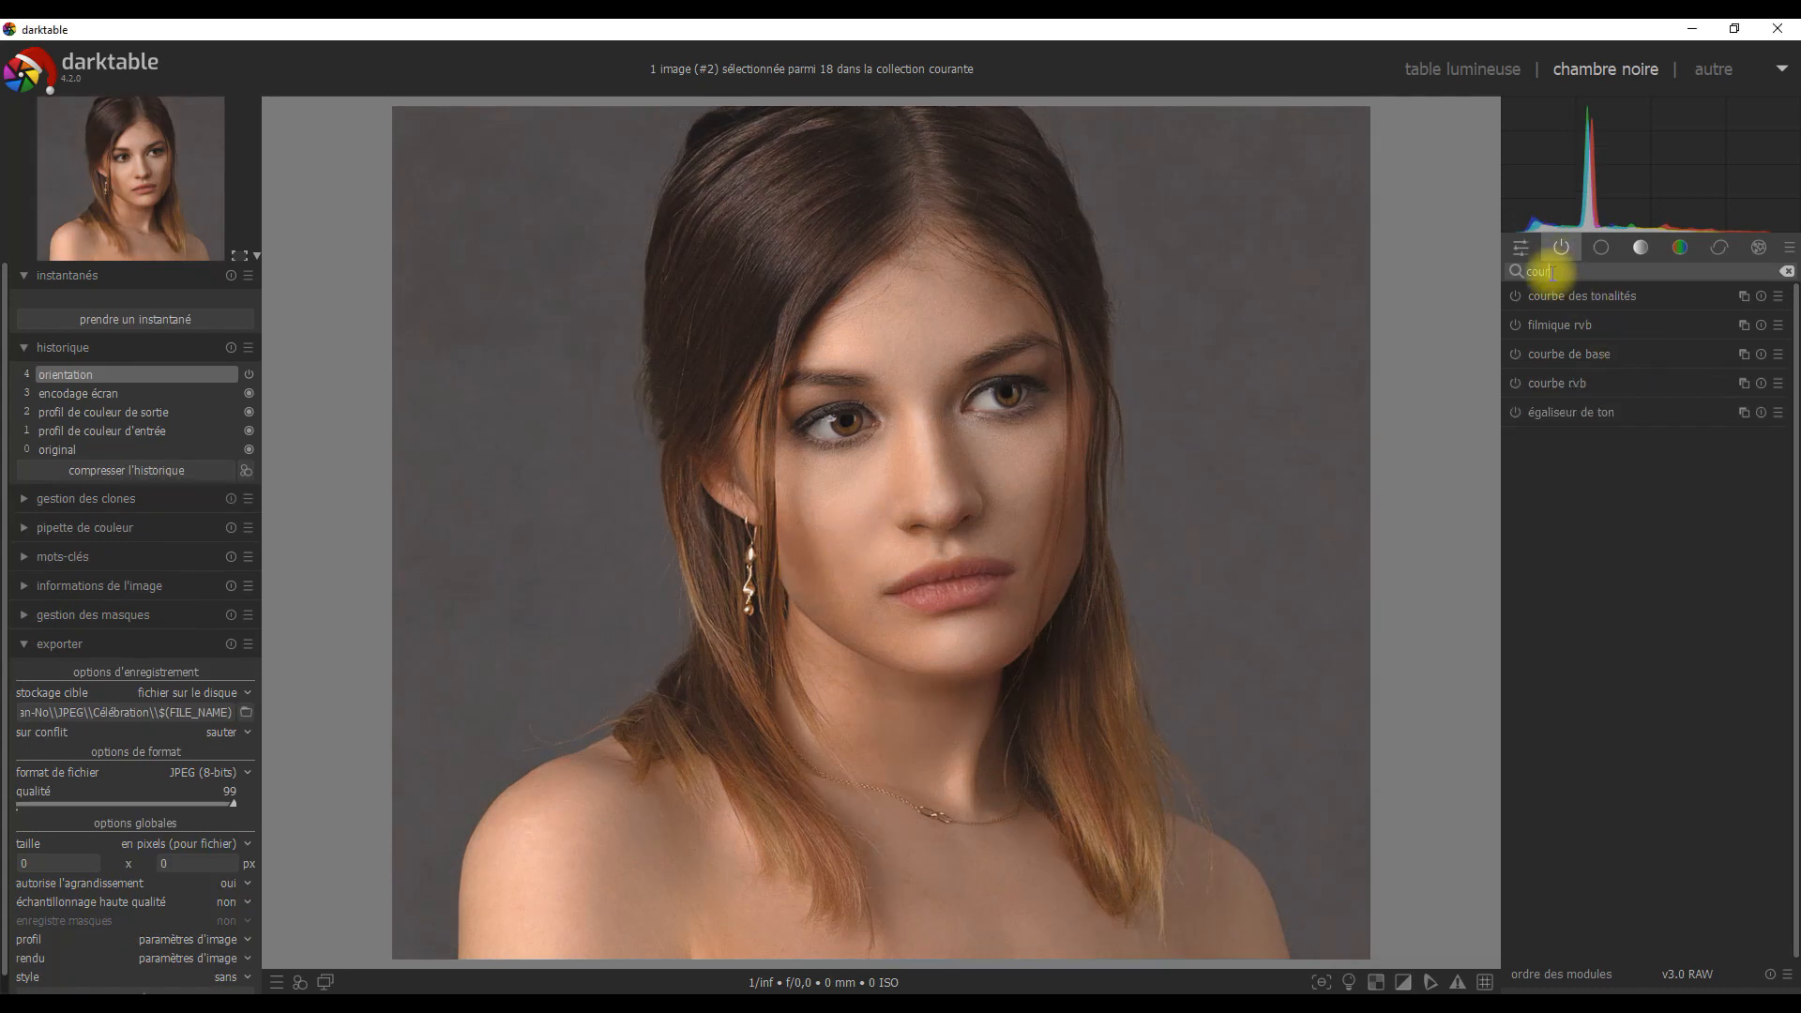
{"action": "key", "text": "BackSpace"}
{"action": "key", "text": "BackSpace"}
{"action": "key", "text": "BackSpace"}
{"action": "key", "text": "BackSpace"}
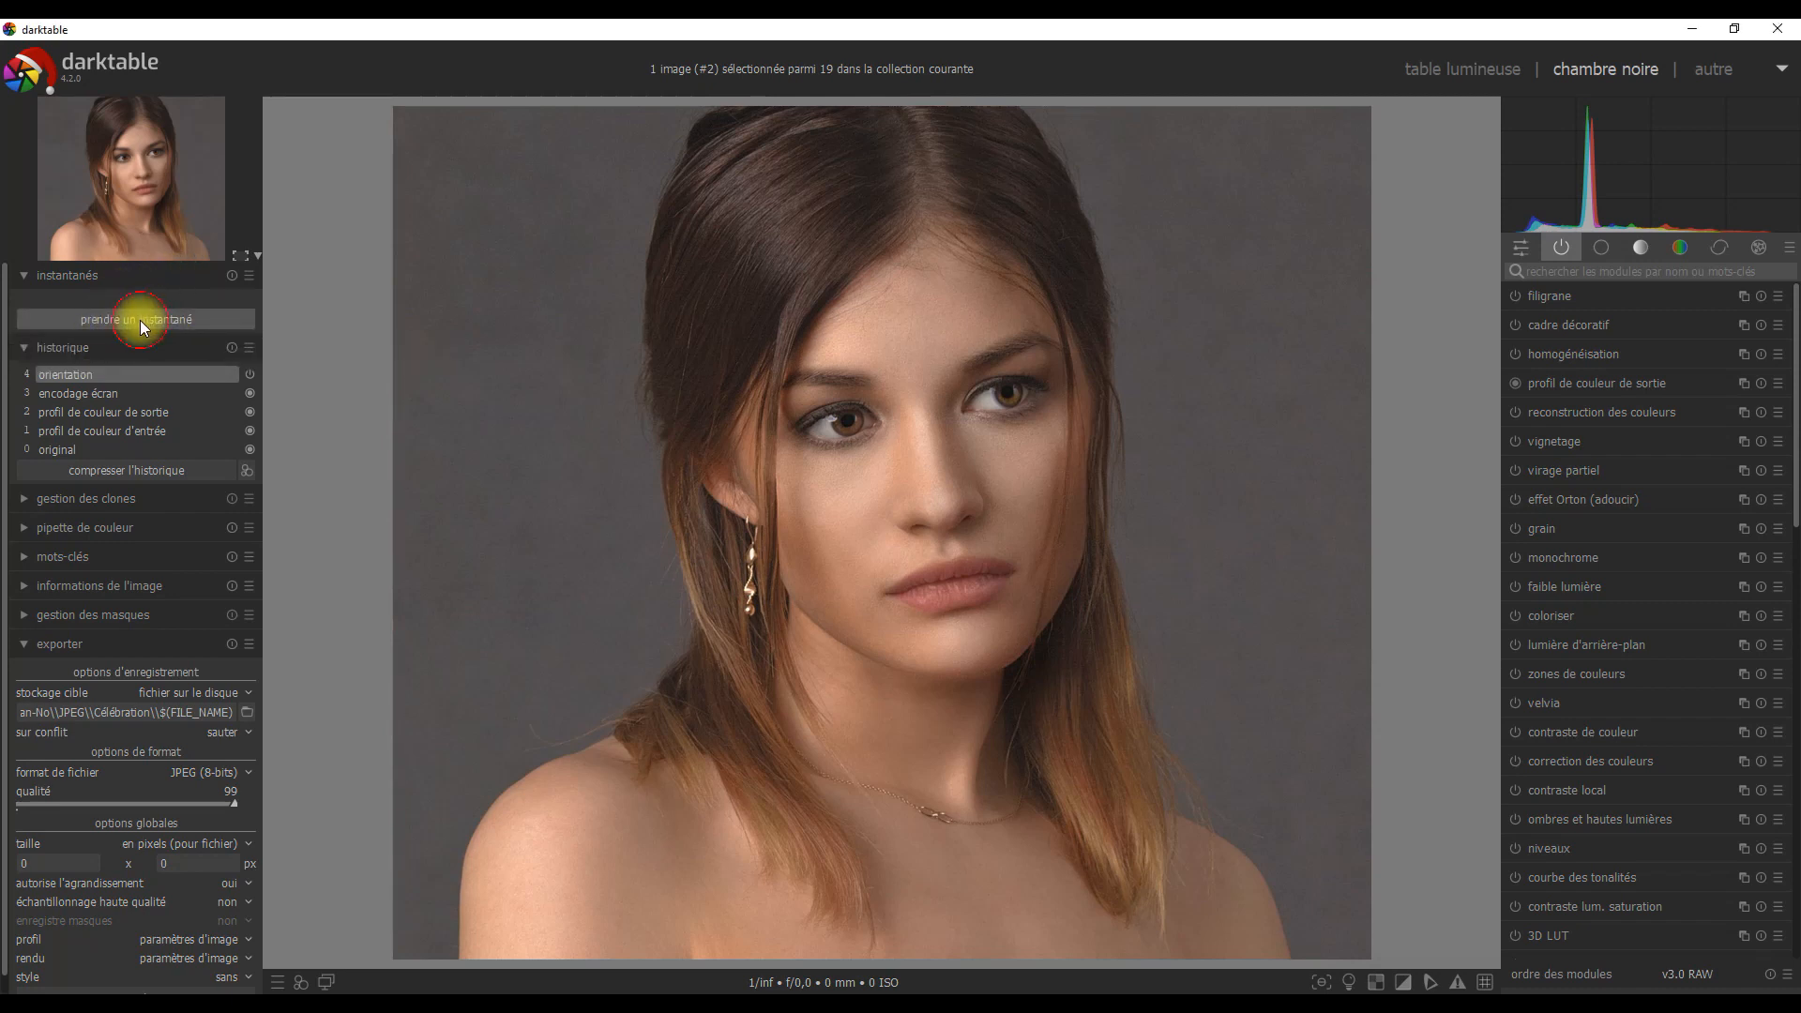
Step: Take a snapshot of the portrait and compare it with the current image in the split view
{"action": "left_click", "coordinate": [138, 319]}
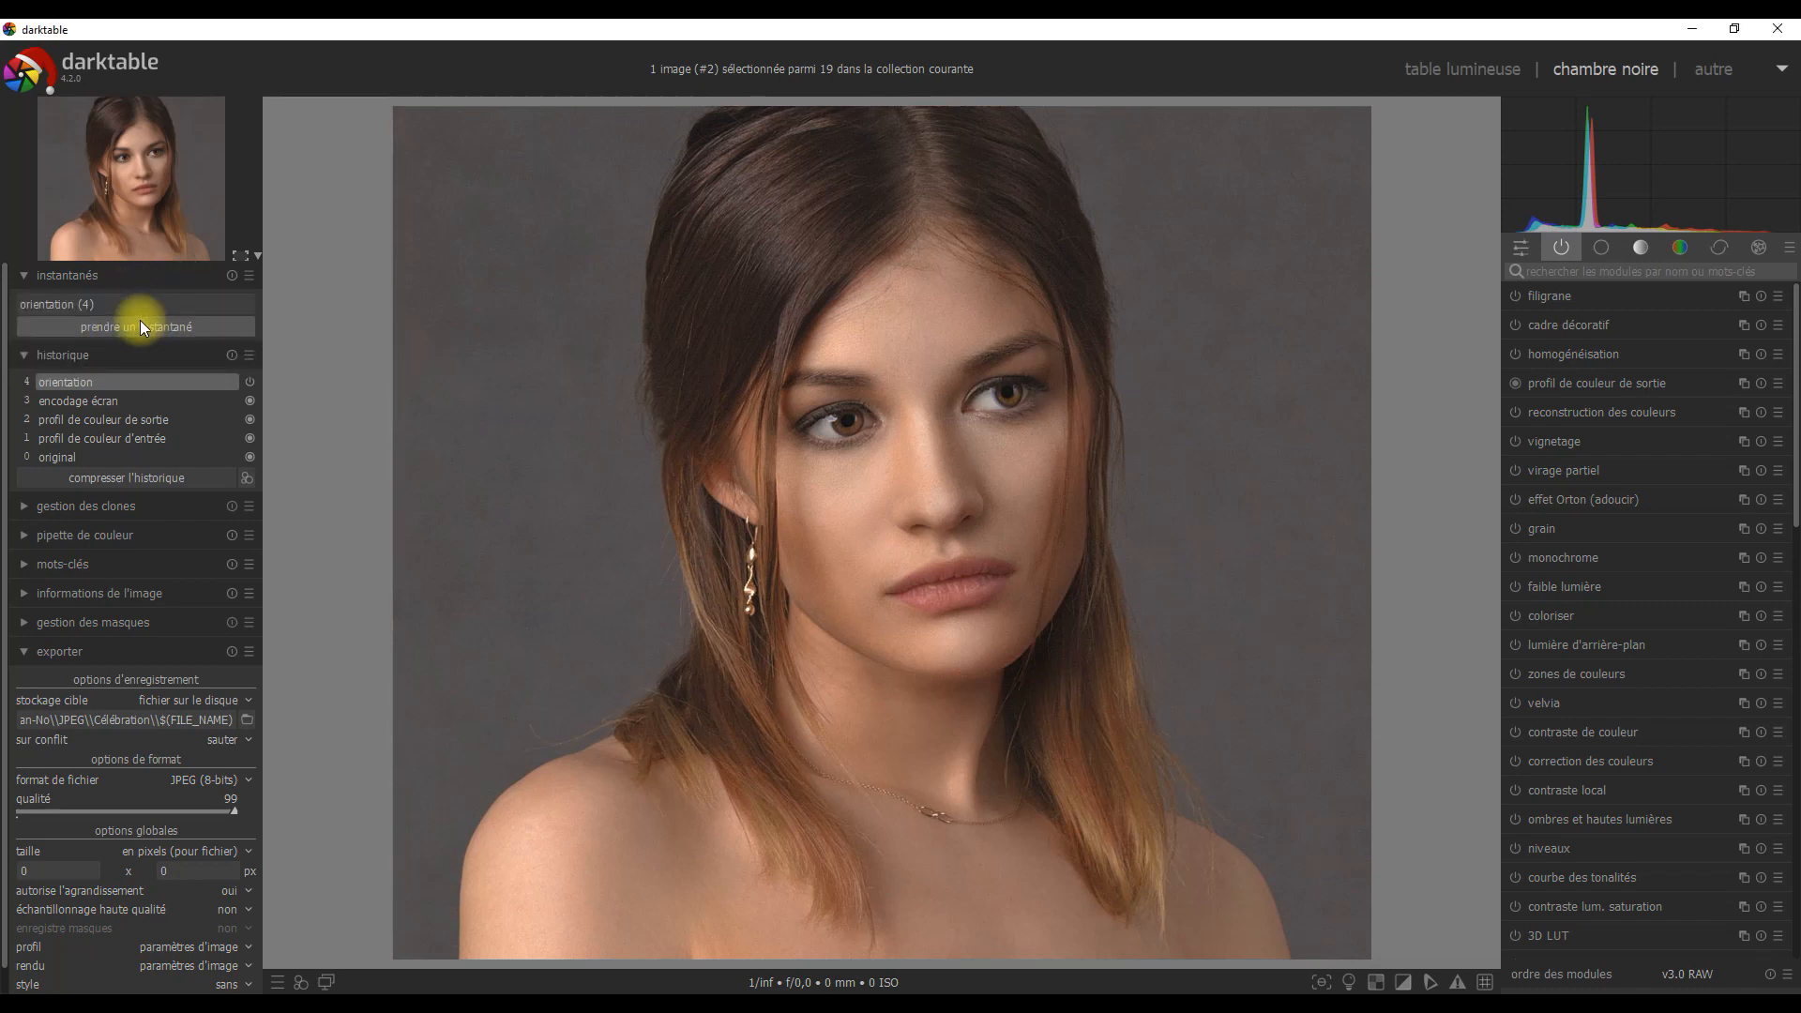
{"action": "left_click", "coordinate": [62, 309]}
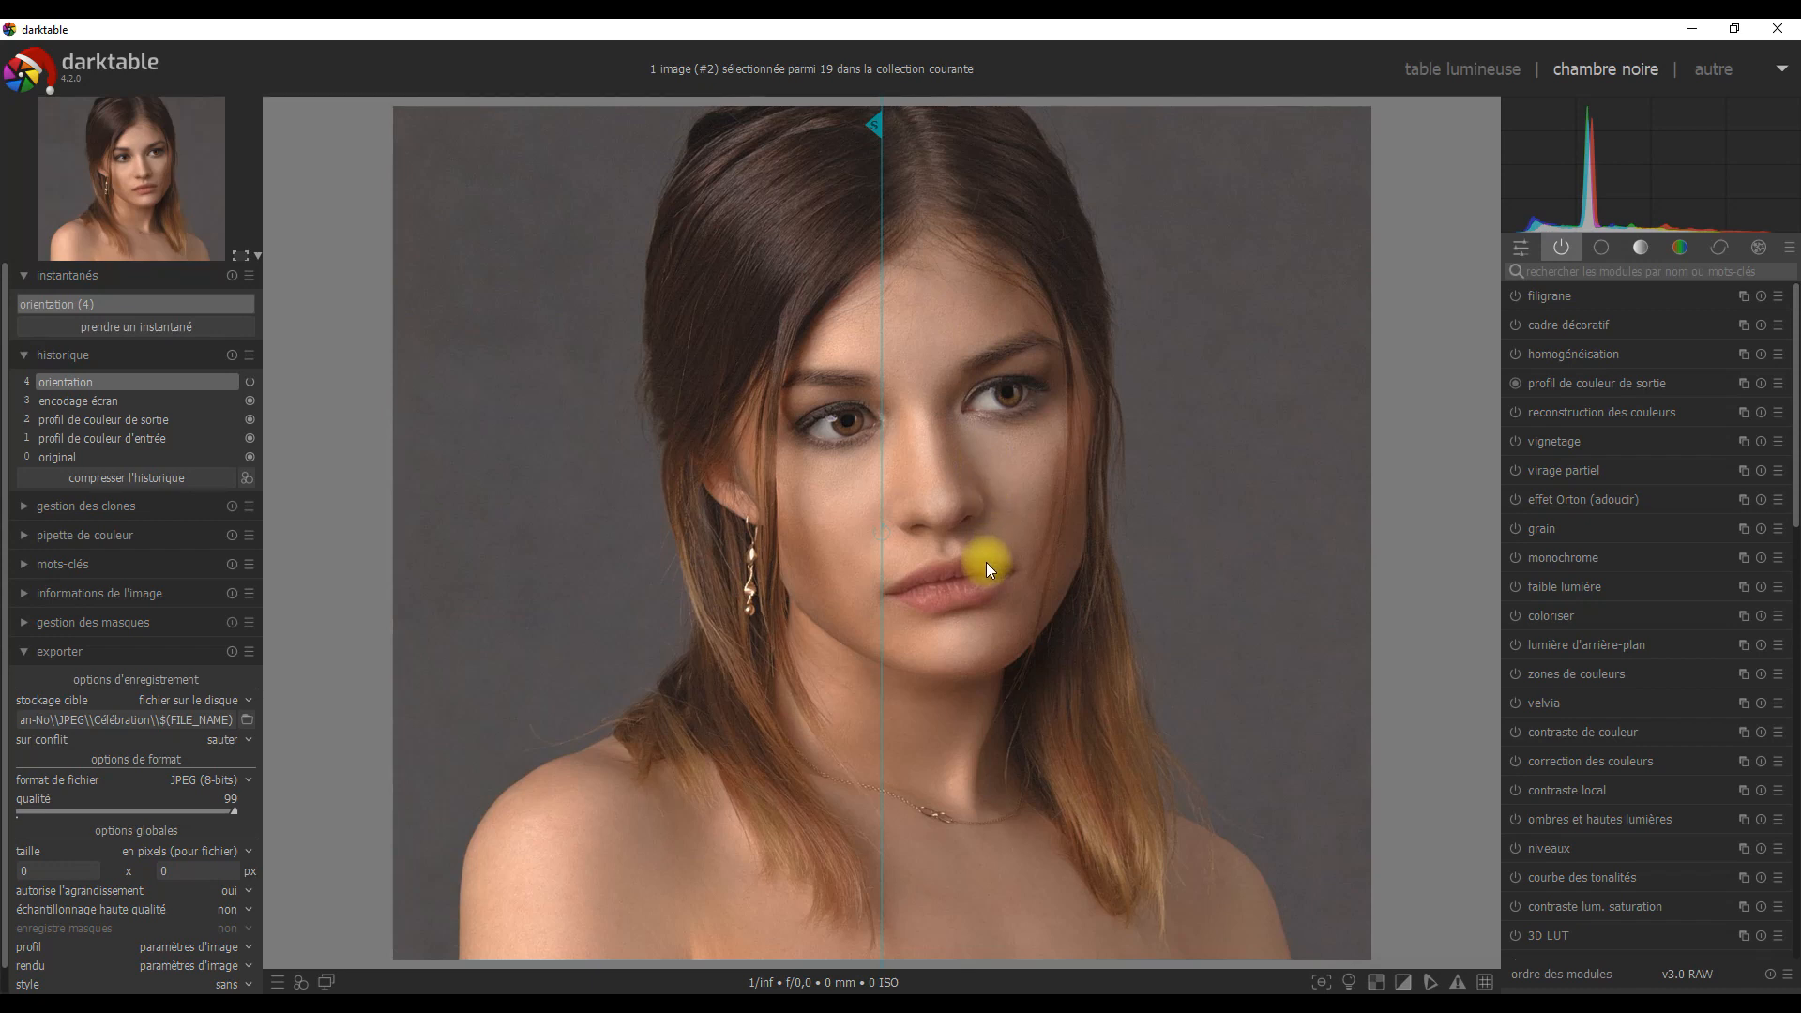
{"action": "scroll", "coordinate": [987, 561], "scroll_direction": "up", "scroll_amount": 3}
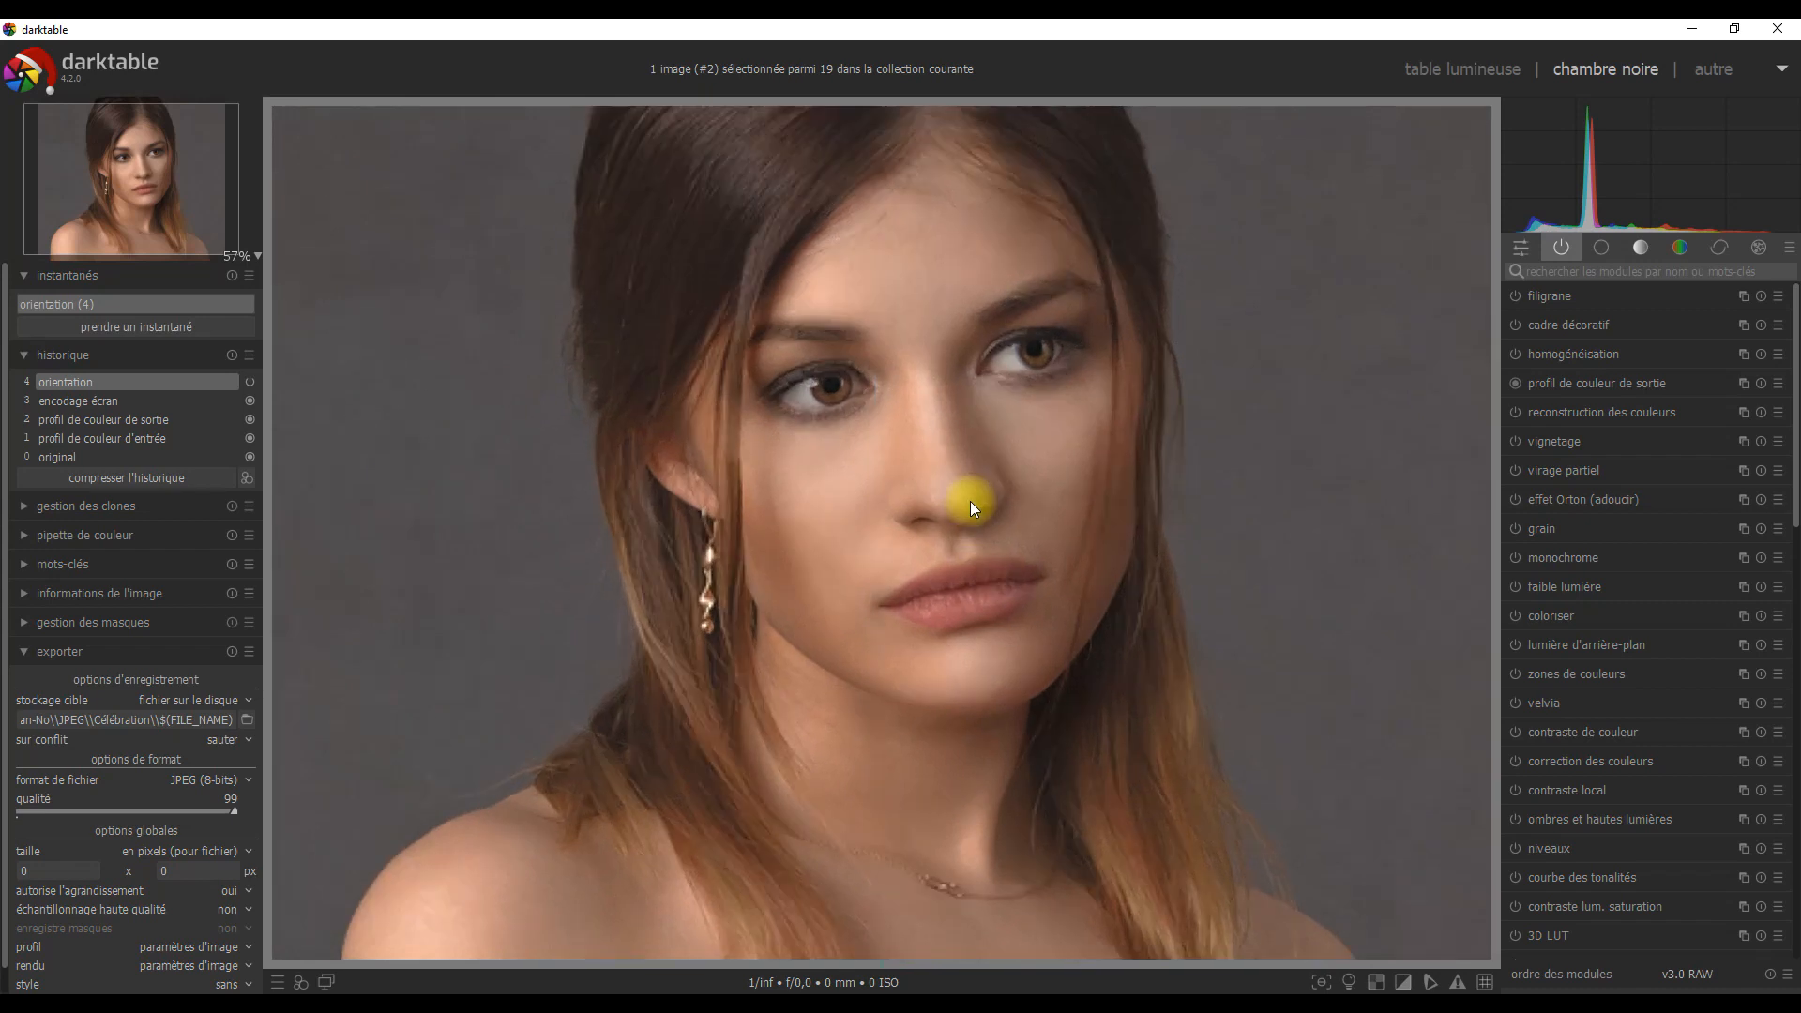
{"action": "scroll", "coordinate": [970, 507], "scroll_direction": "up", "scroll_amount": 1}
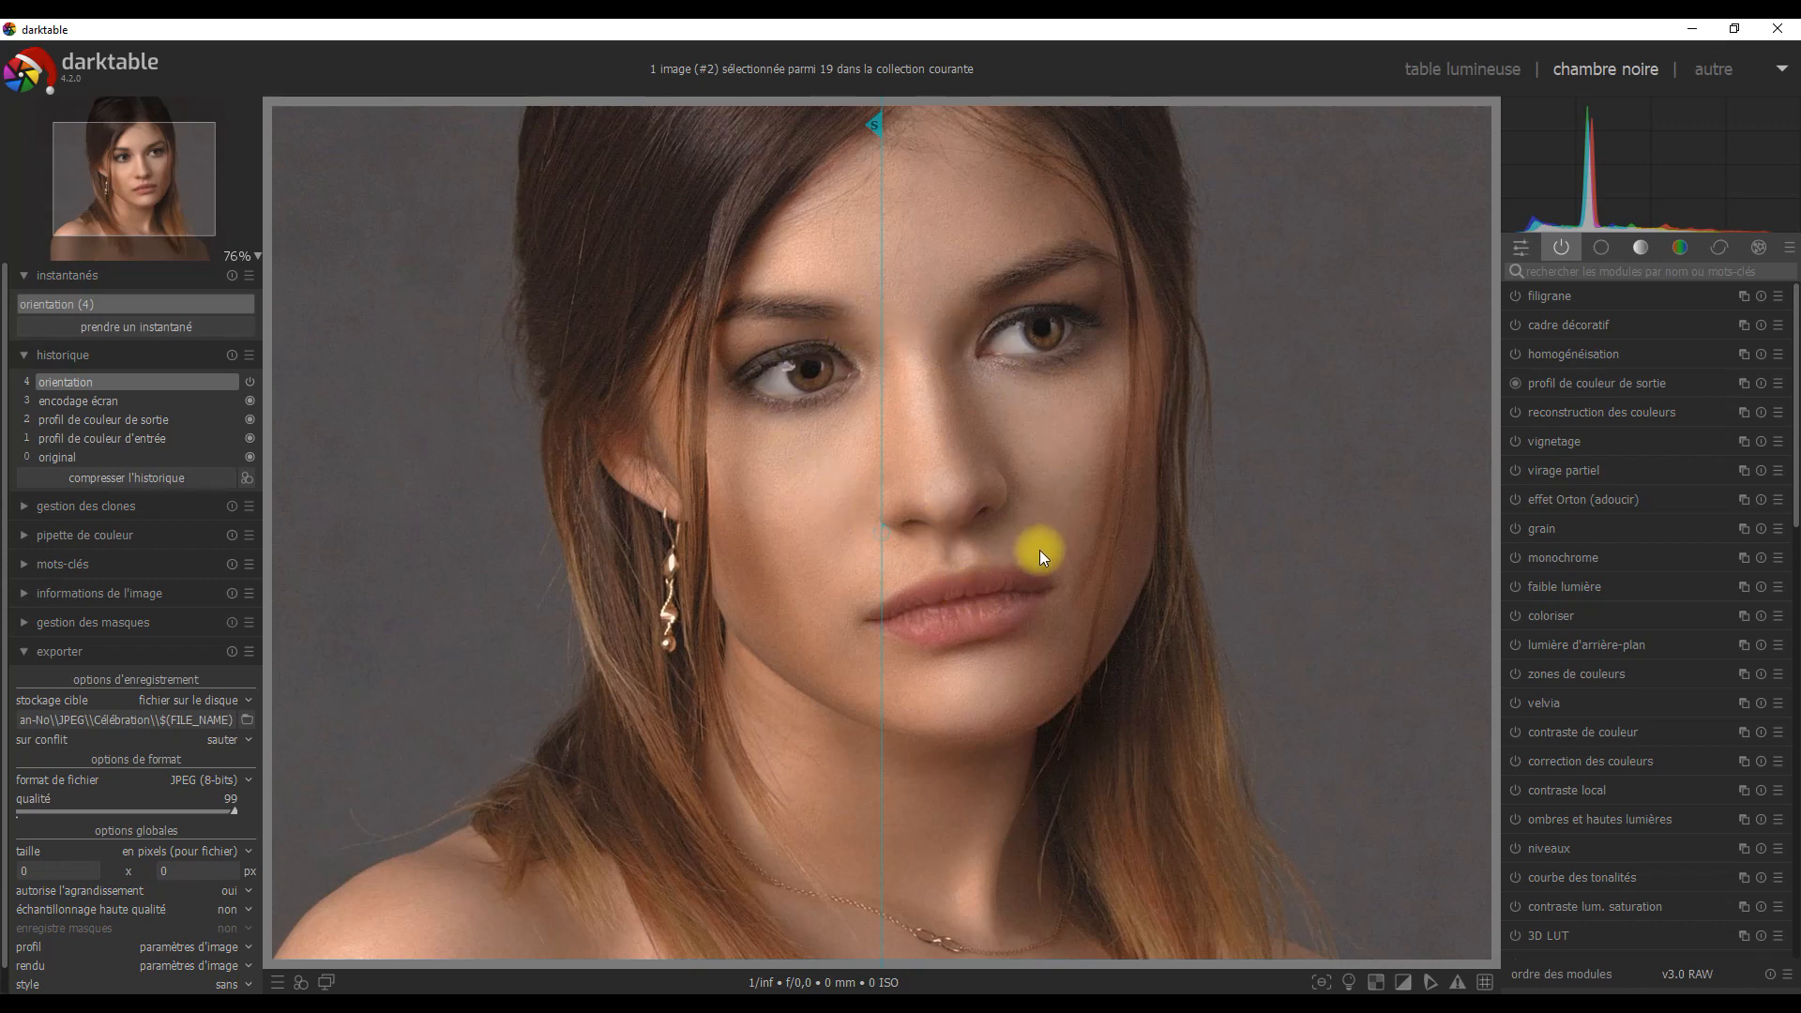
{"action": "scroll", "coordinate": [1060, 531], "scroll_direction": "down", "scroll_amount": 4}
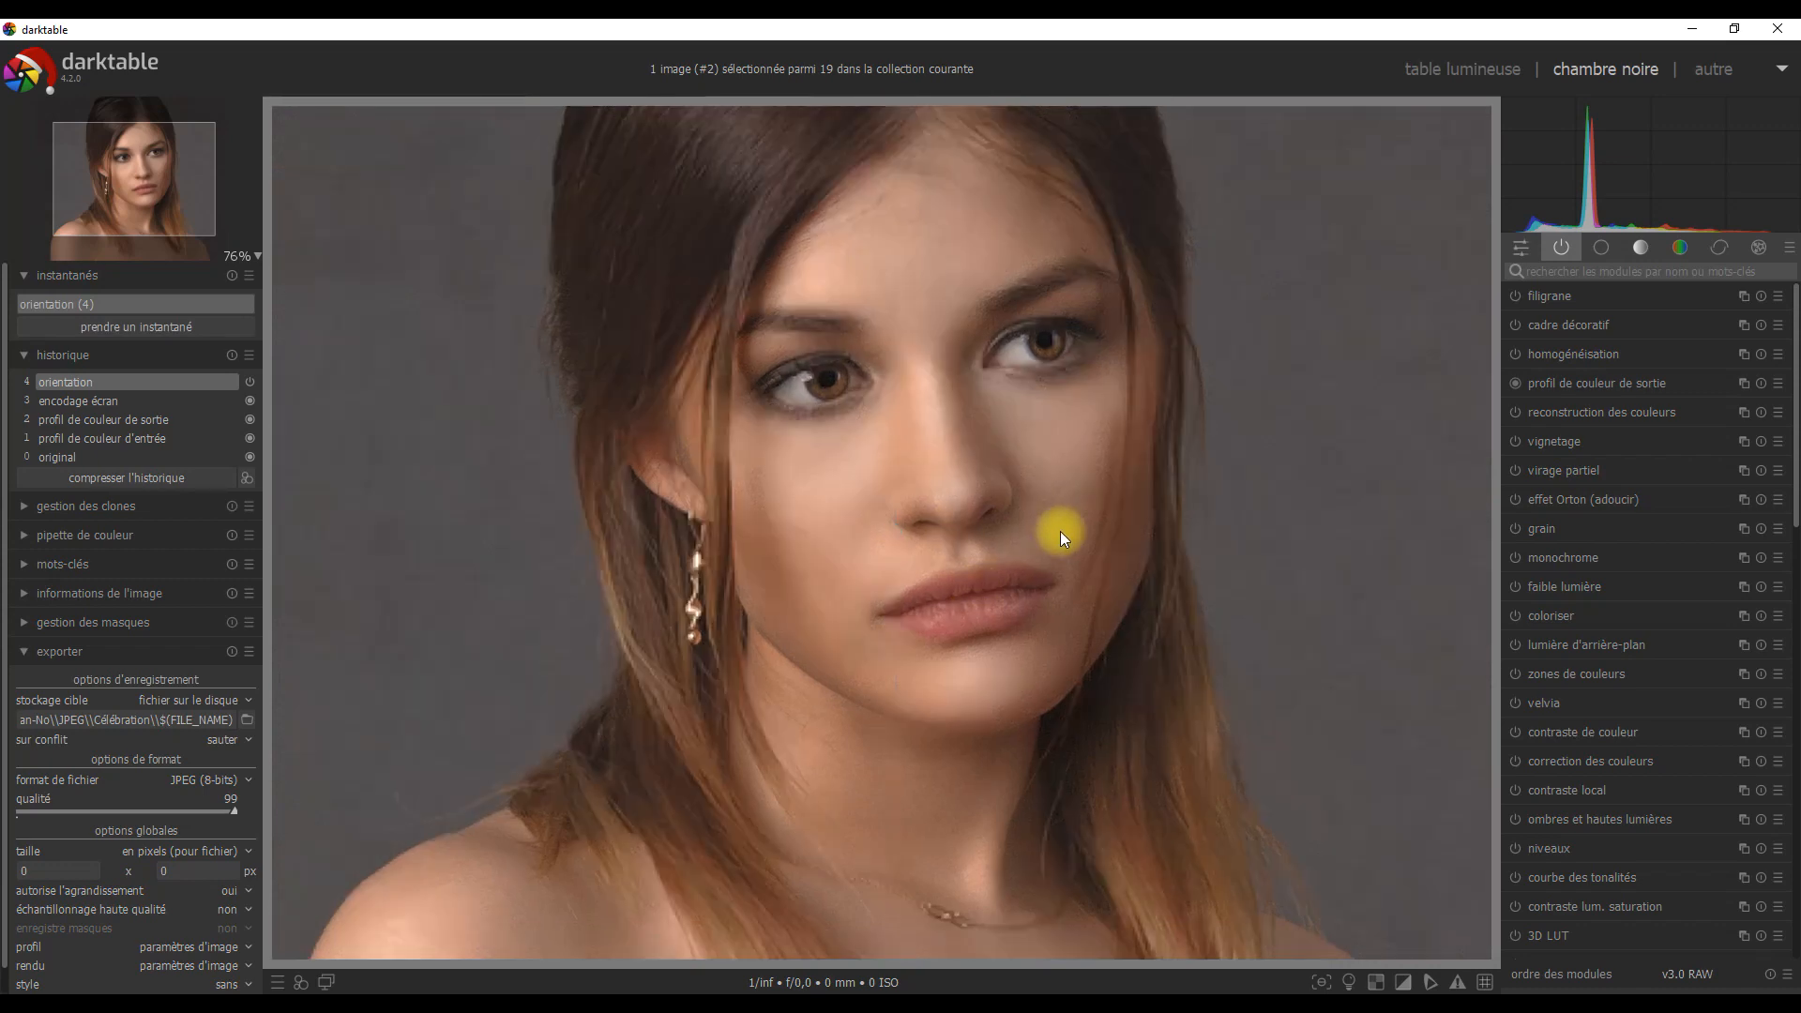
{"action": "scroll", "coordinate": [1060, 531], "scroll_direction": "down", "scroll_amount": 1}
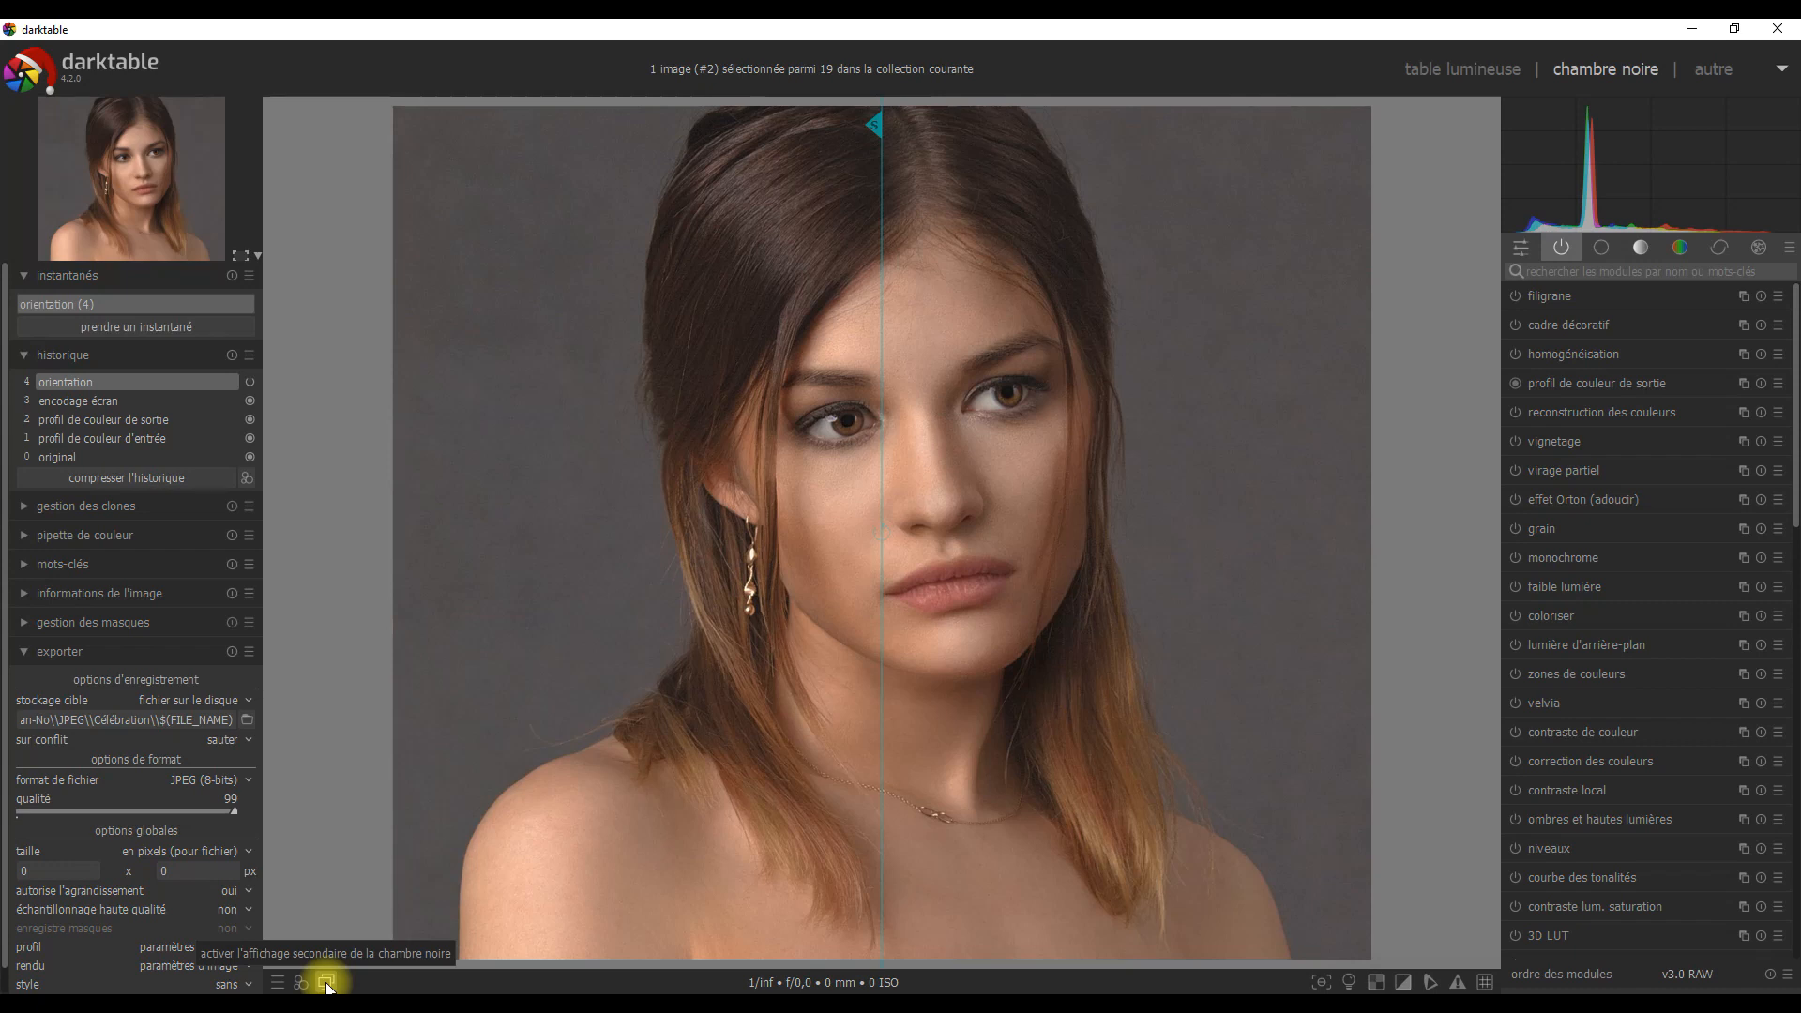
Step: Turn off the snapshot comparison and show the styles available for quick application to the portrait
{"action": "left_click", "coordinate": [55, 306]}
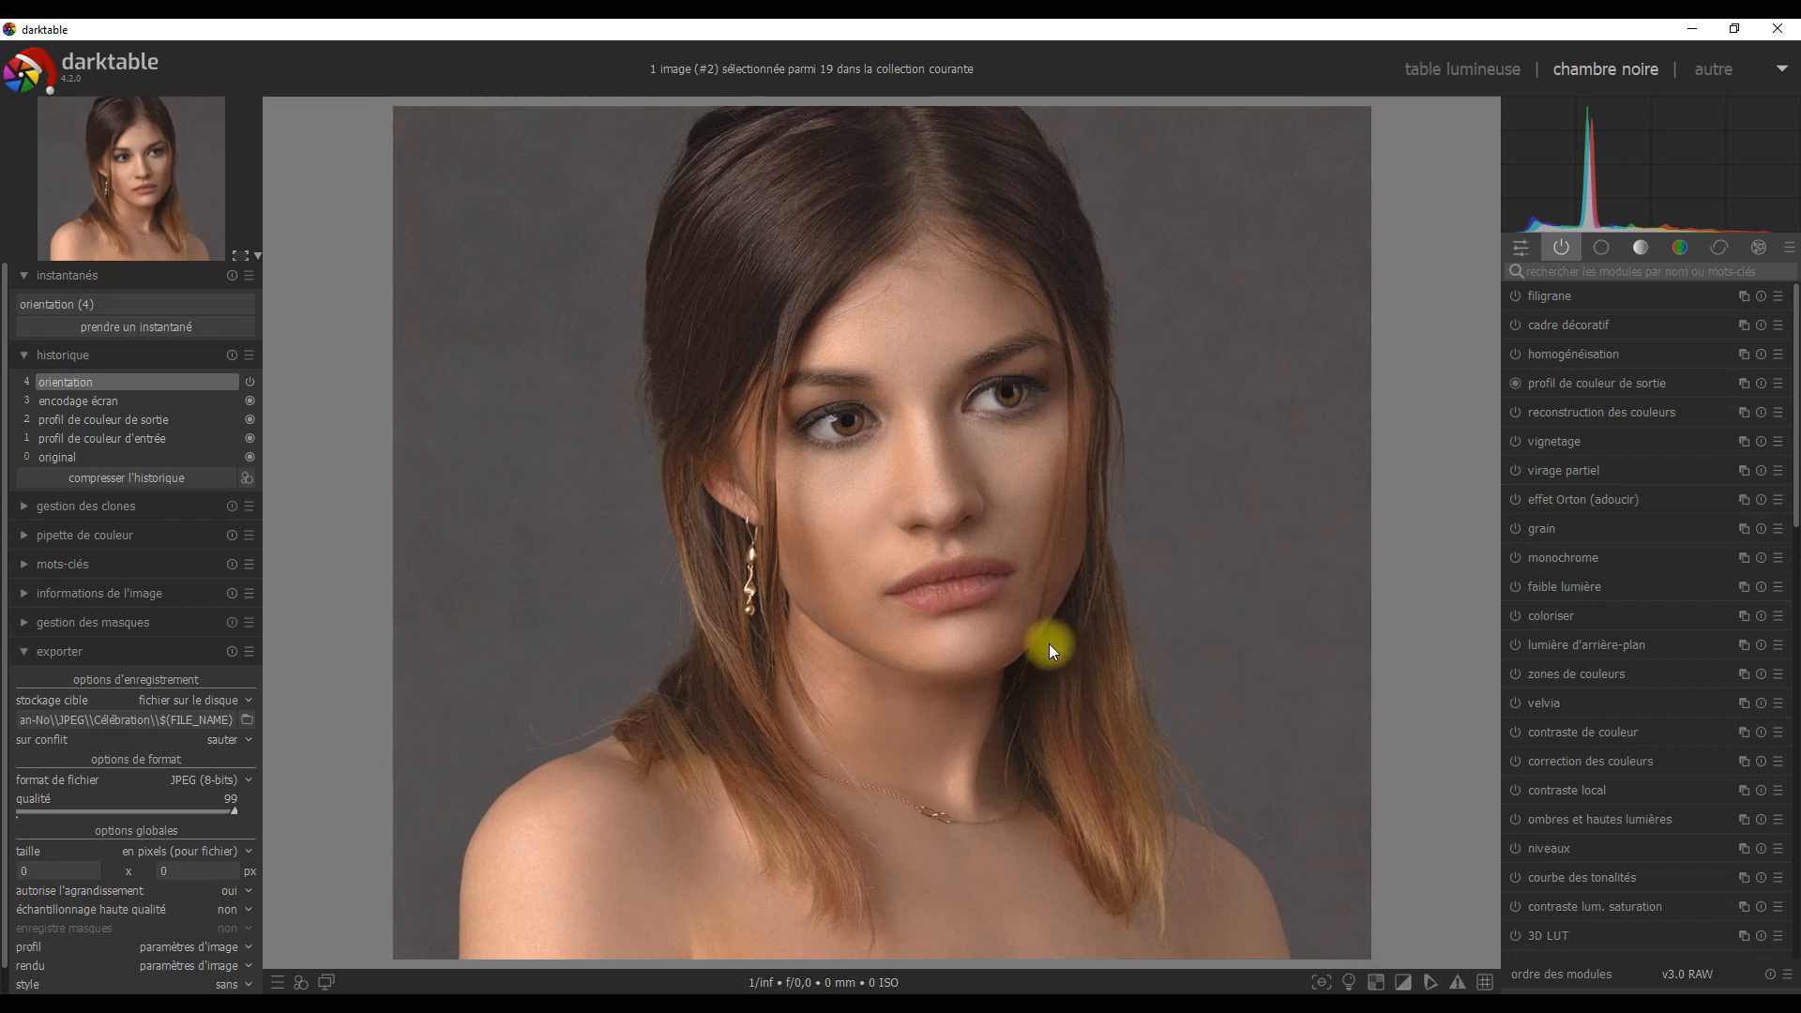
{"action": "left_click", "coordinate": [300, 982]}
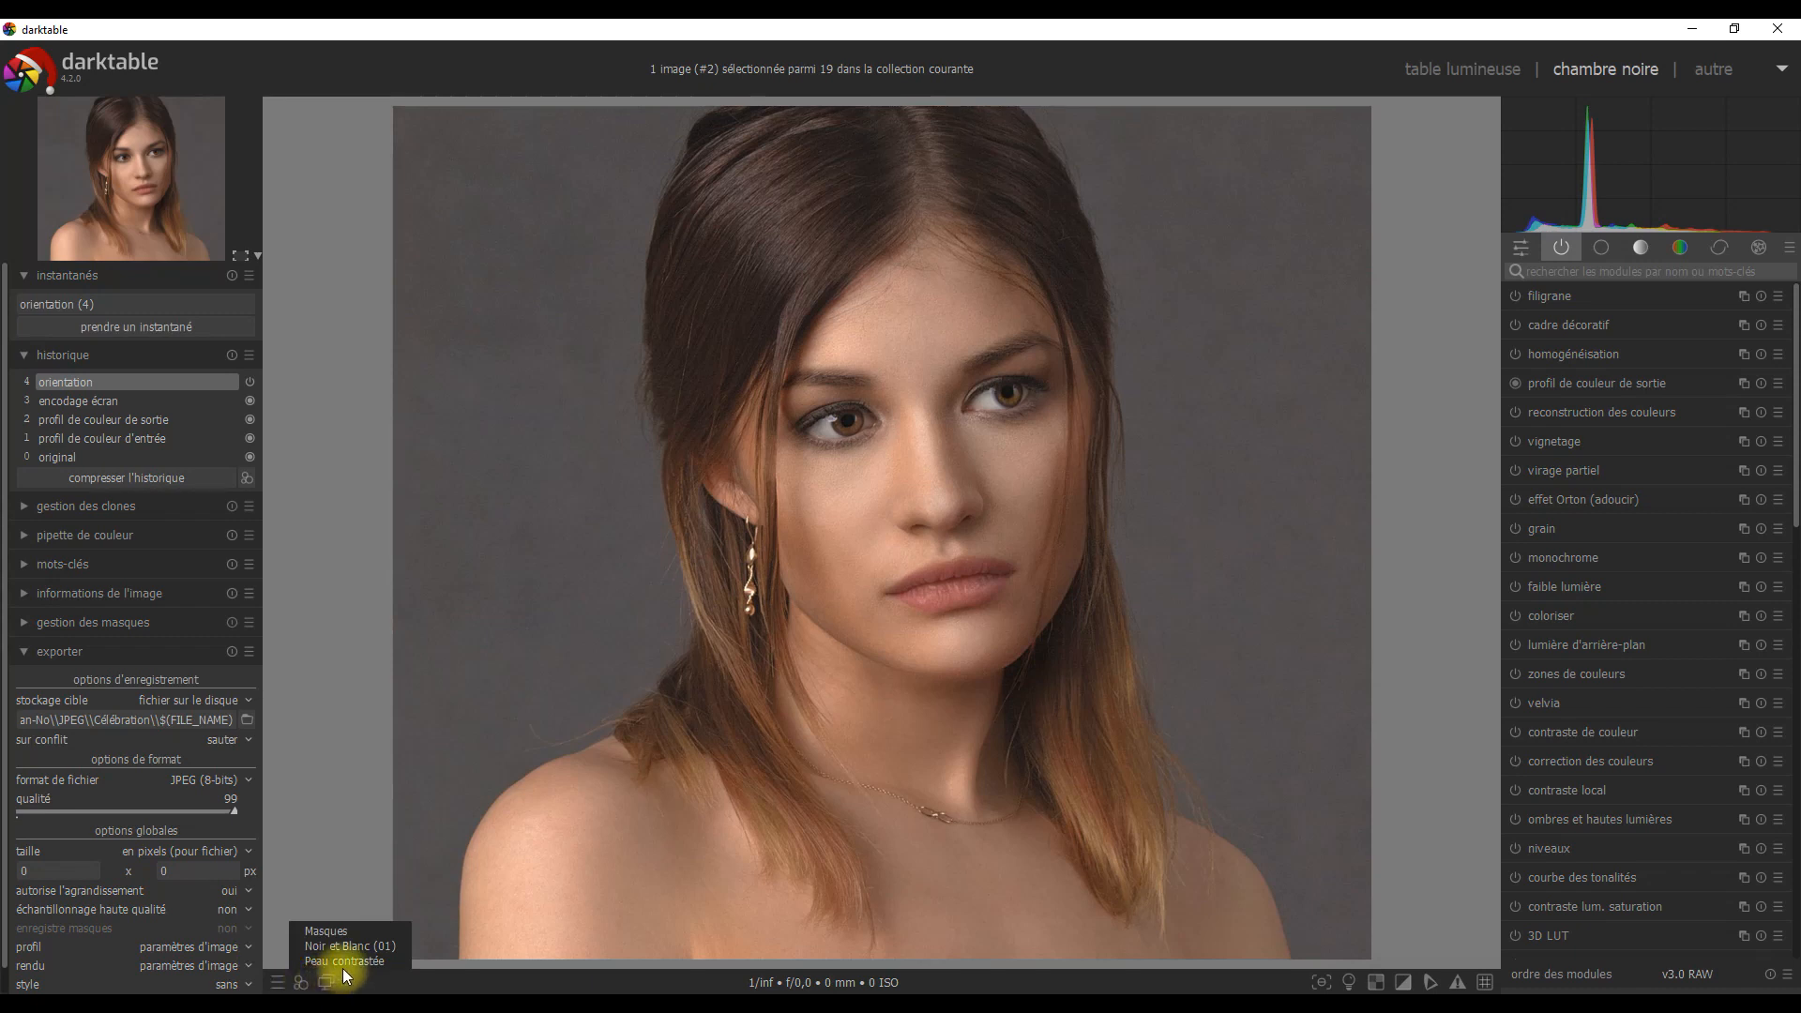
{"action": "mouse_move", "coordinate": [356, 964]}
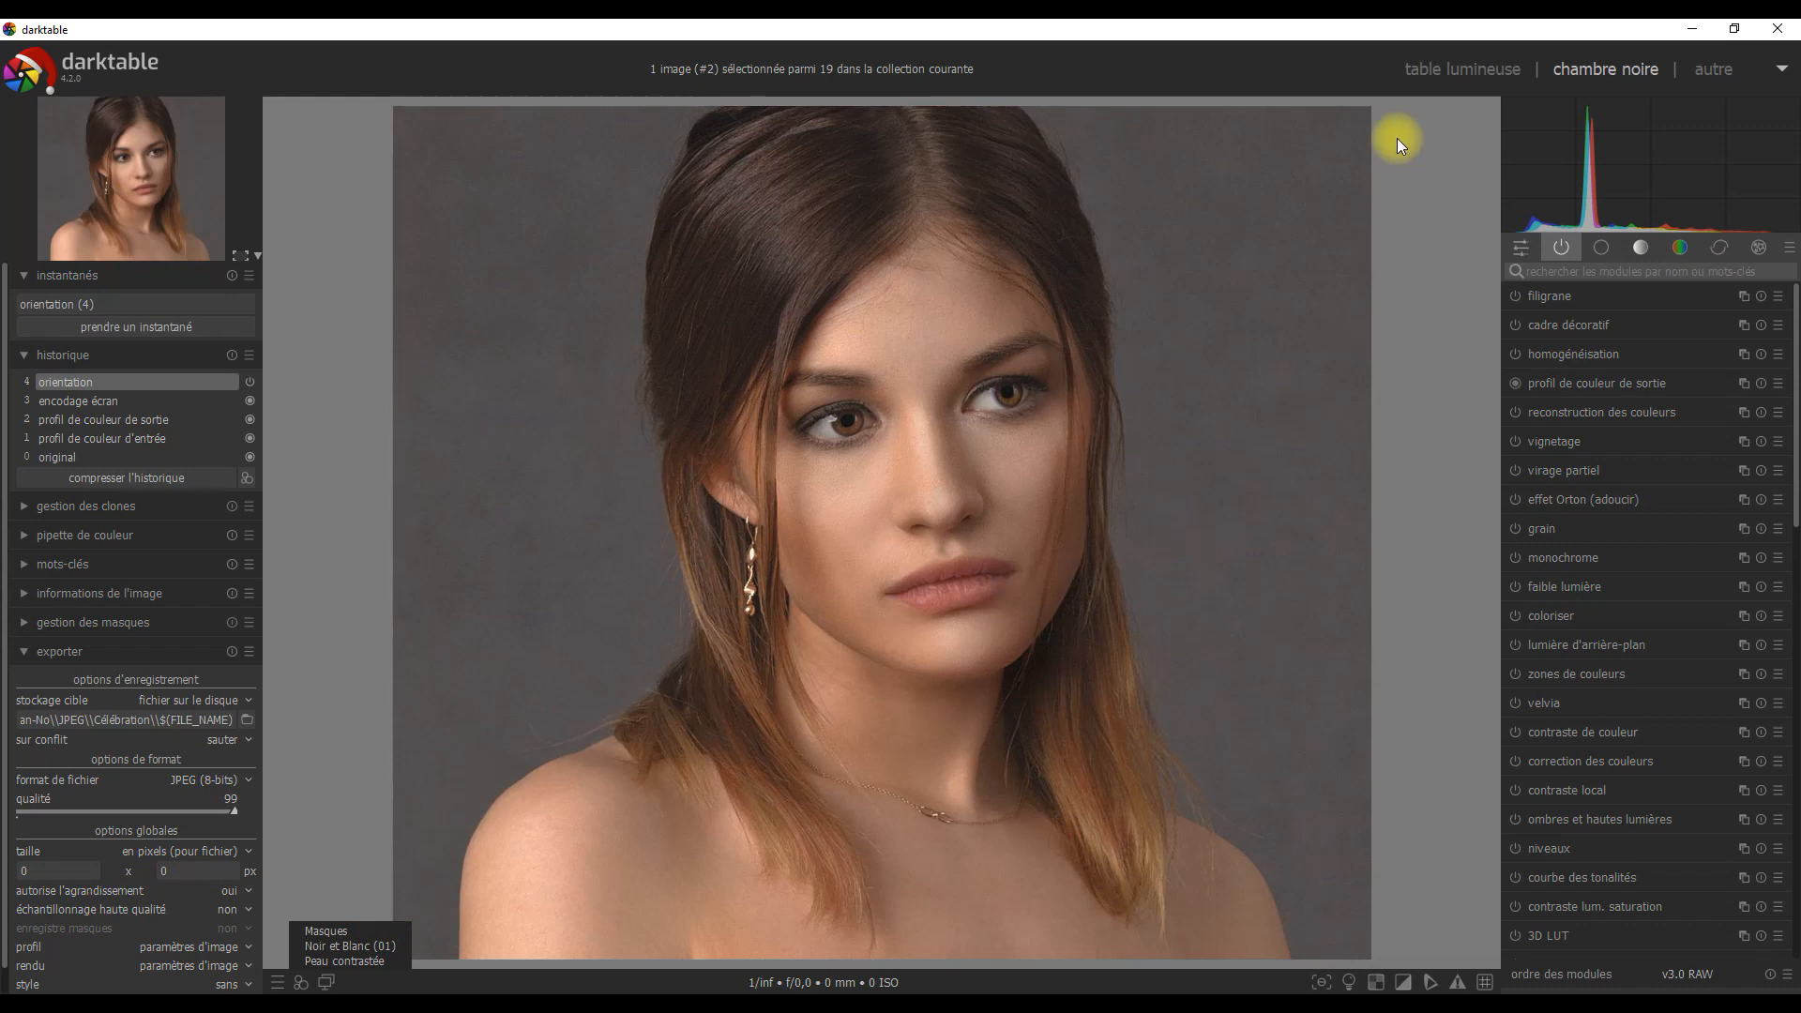
Step: Return to the lighttable and open the NEF photo of the sunset sky in the darkroom
{"action": "left_click", "coordinate": [1457, 67]}
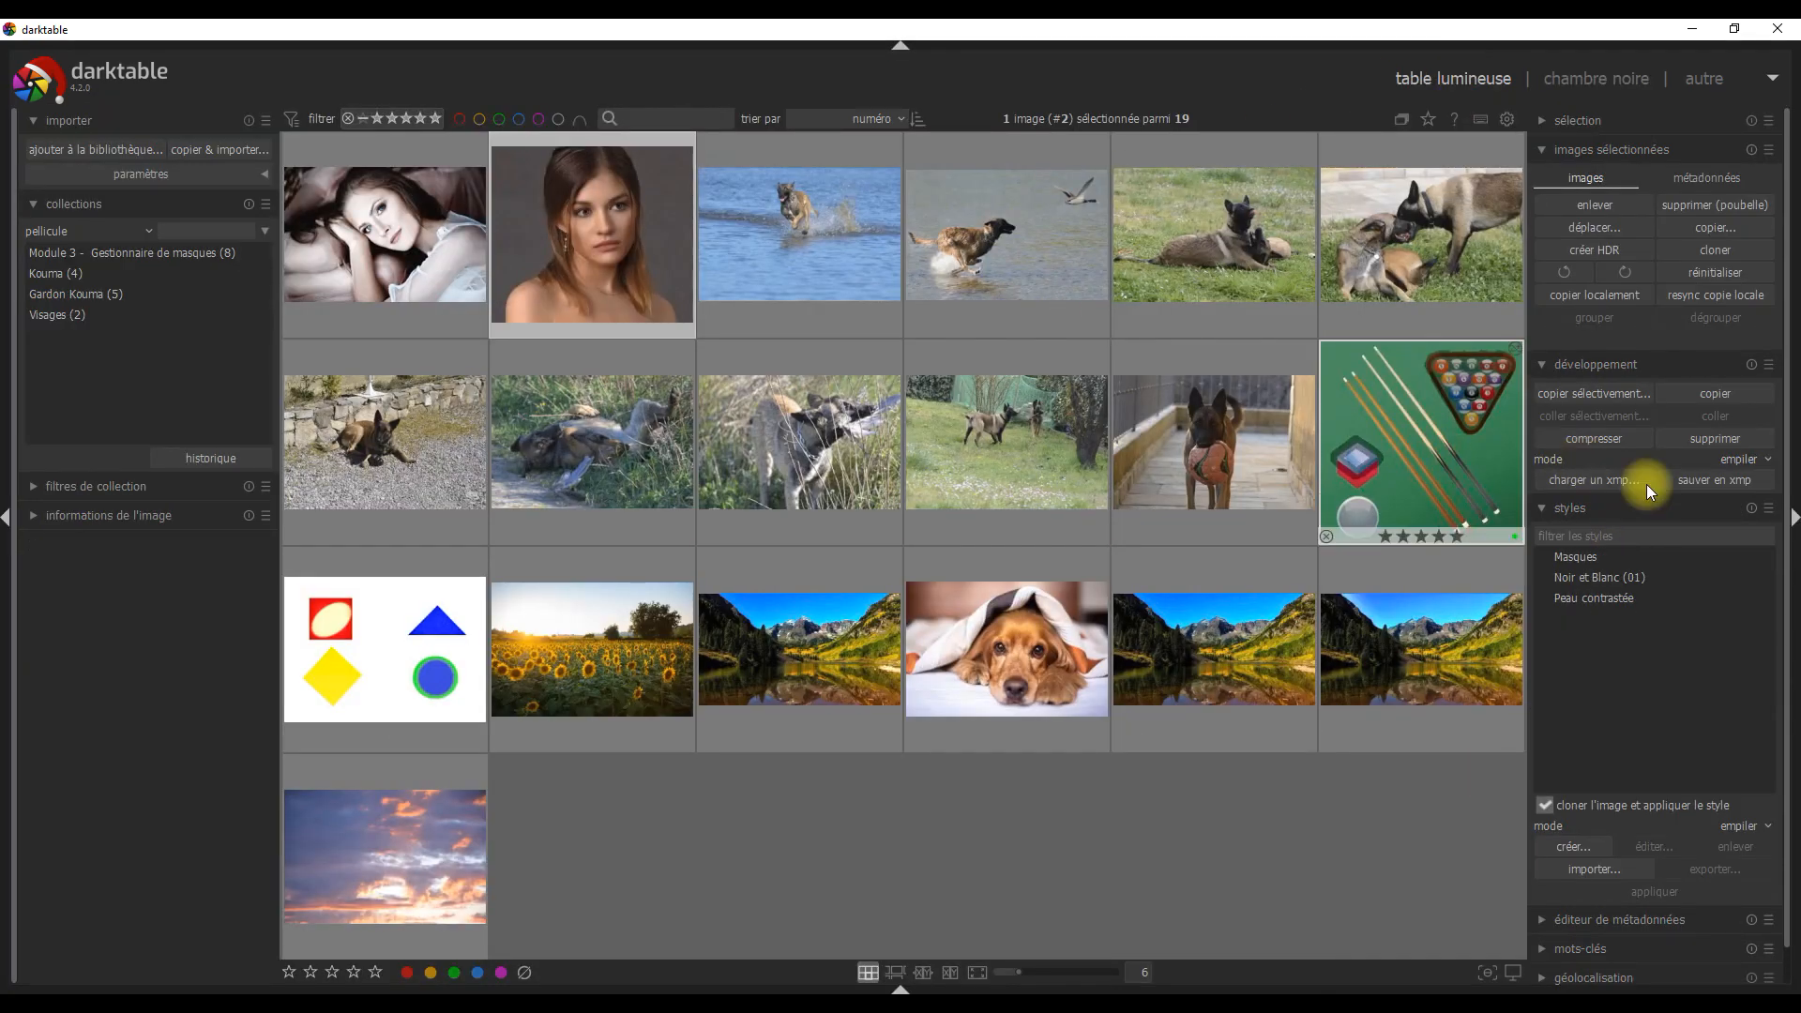
{"action": "mouse_move", "coordinate": [1582, 559]}
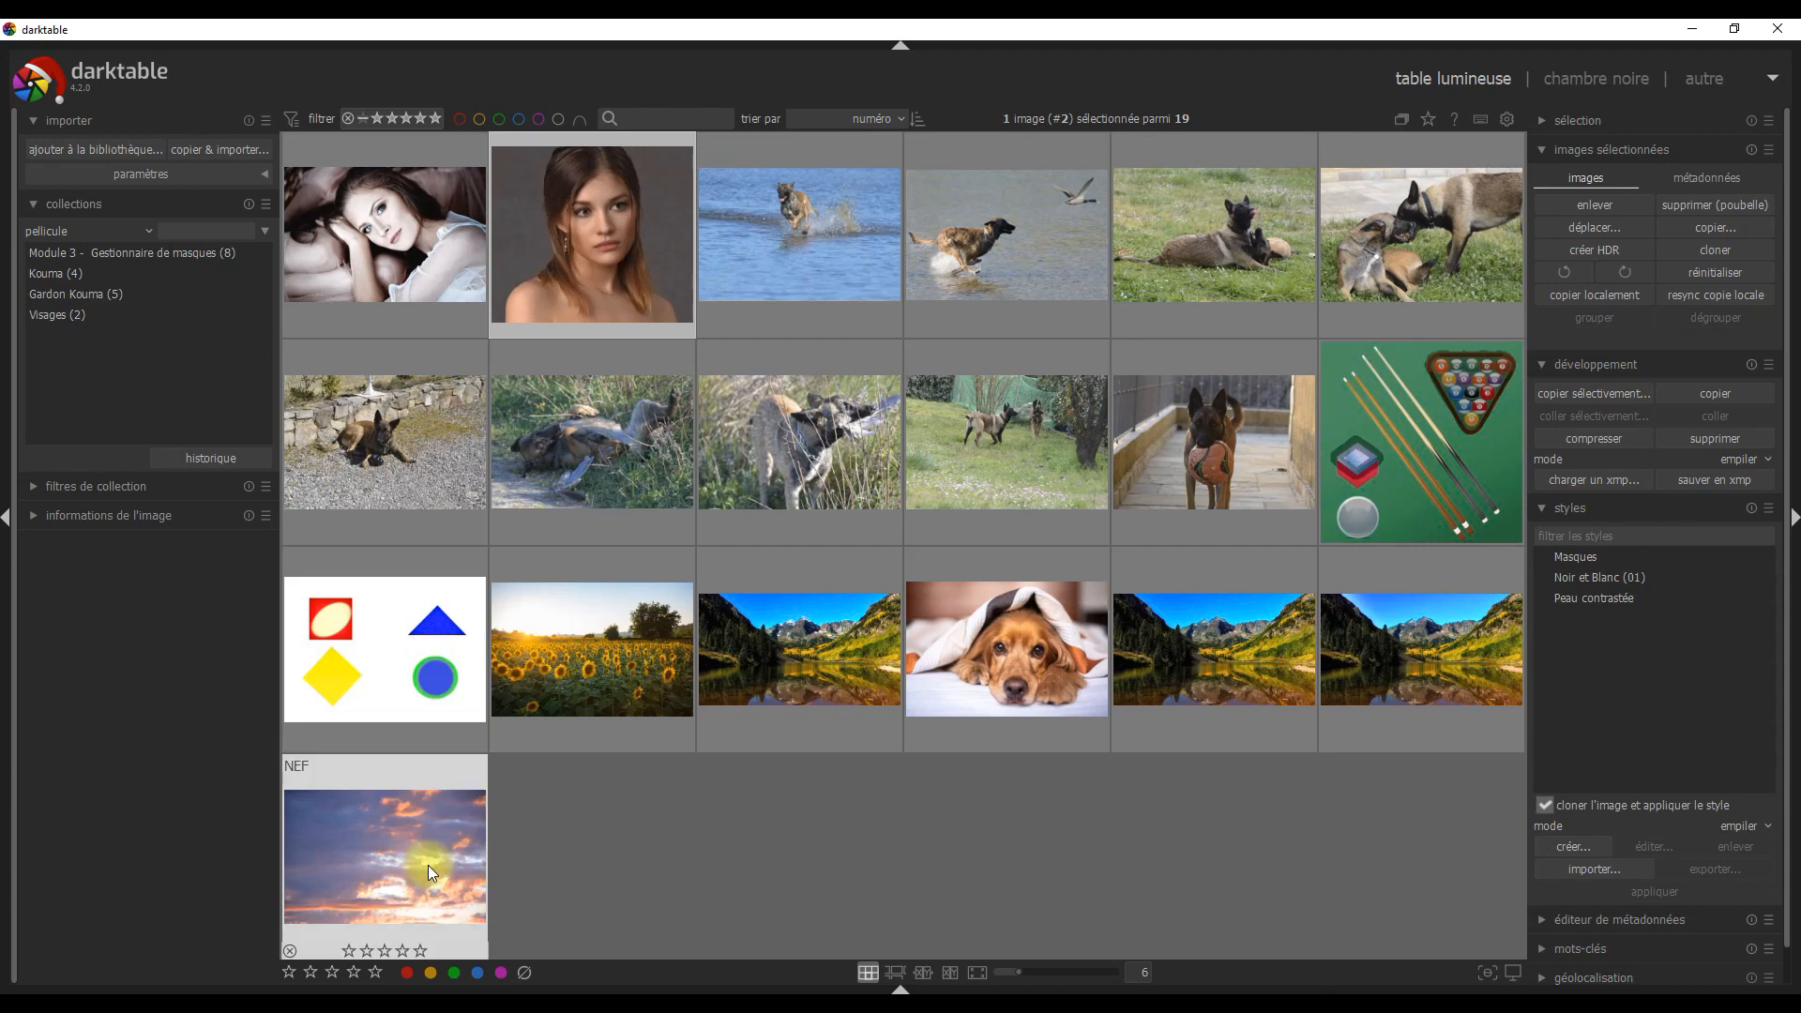
{"action": "left_click", "coordinate": [374, 861]}
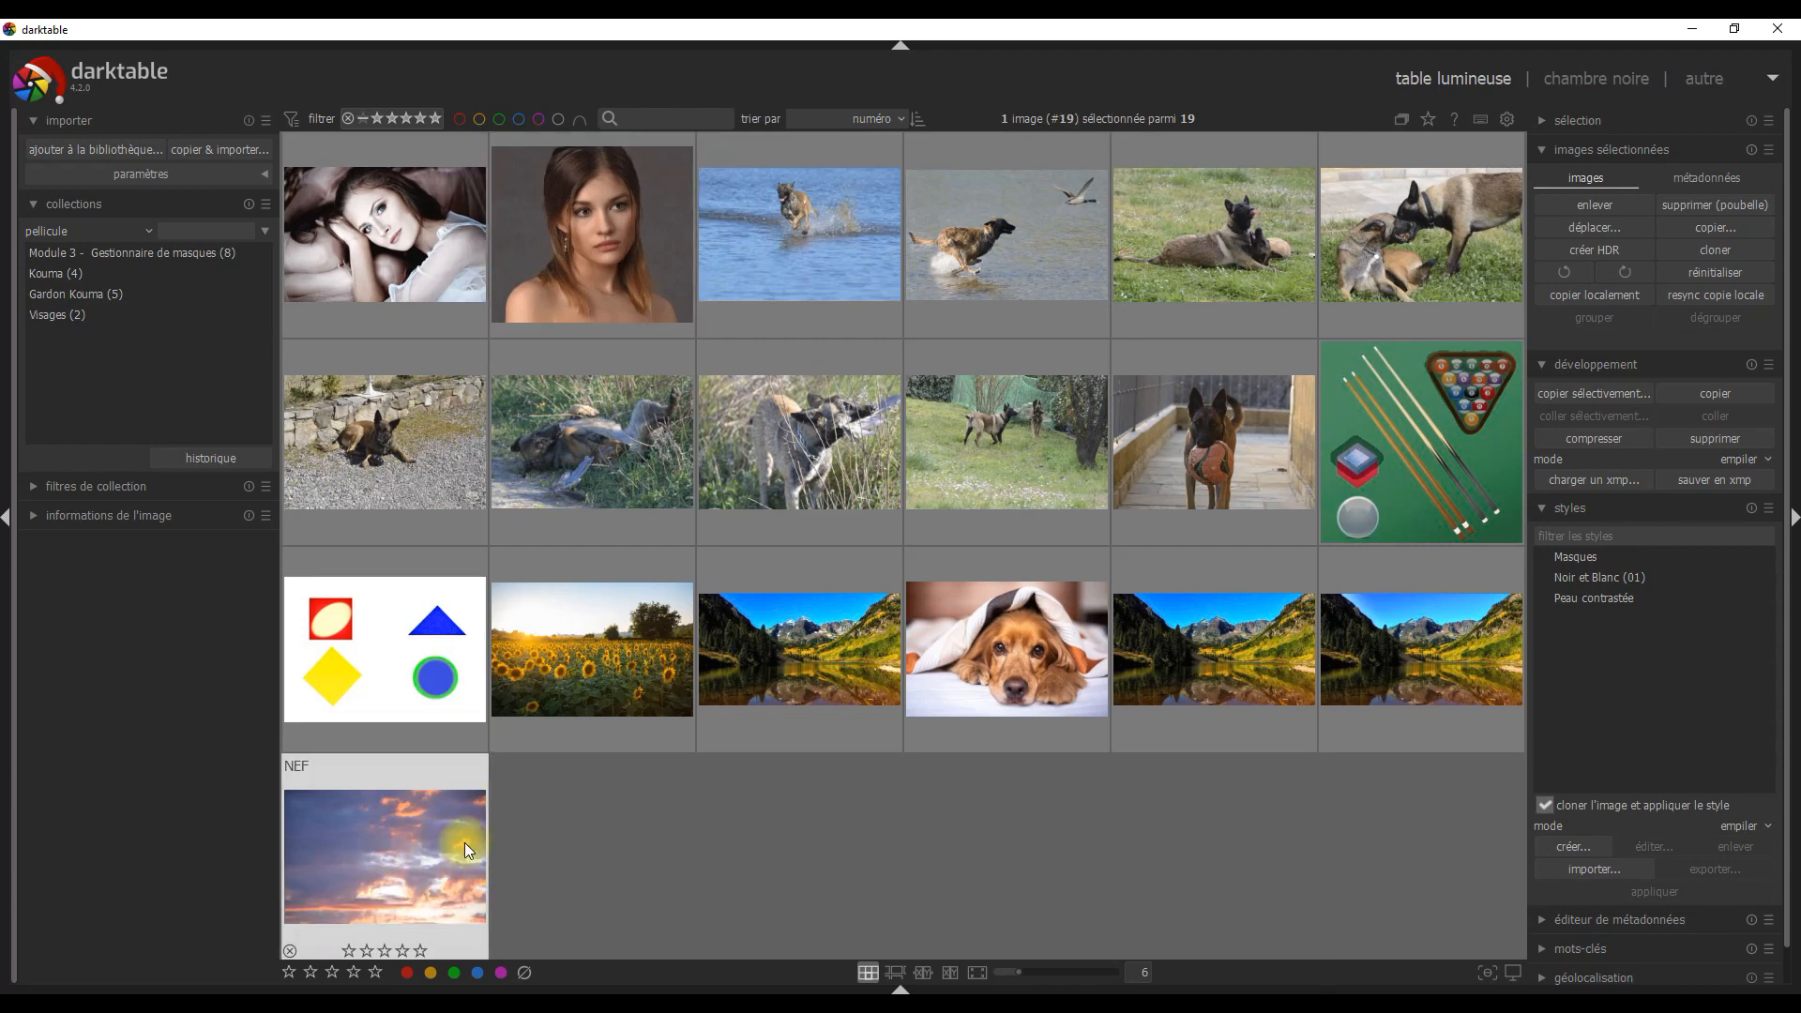
{"action": "key", "text": "d"}
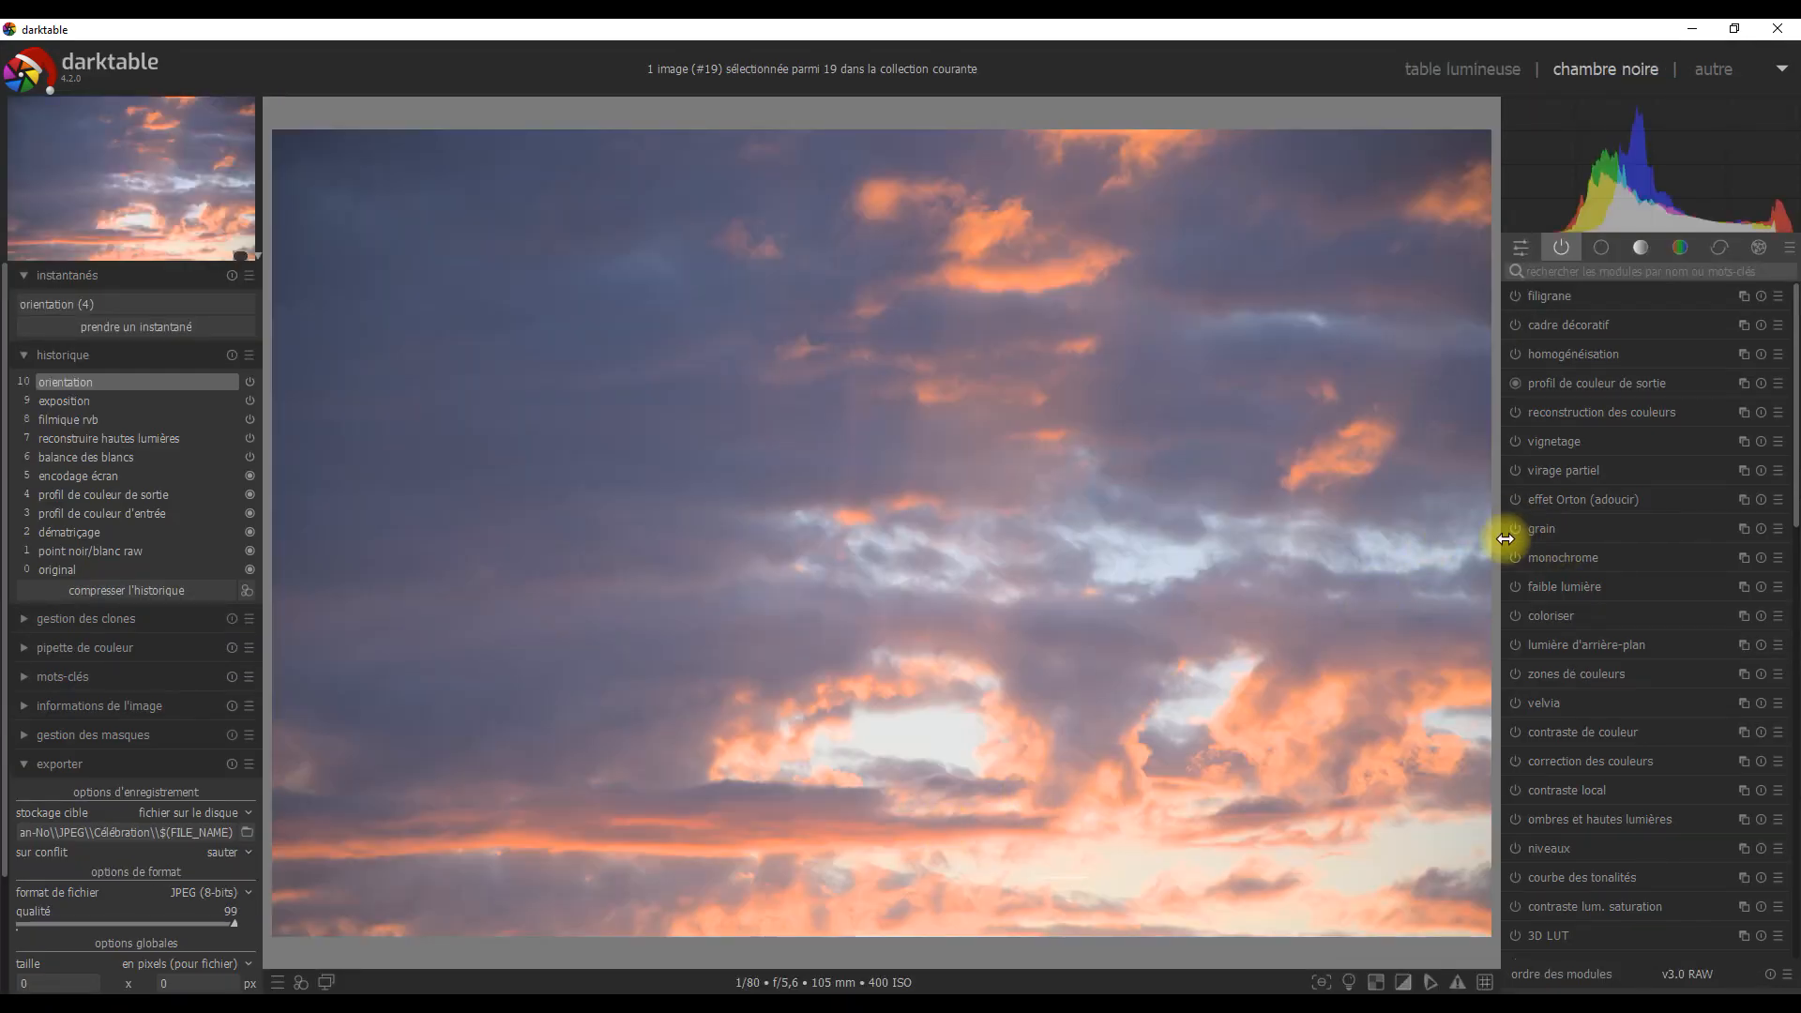
Step: Expand the reconstruire hautes lumières module and set its seuil de troncature to 0,739 while previewing the clipped areas
{"action": "left_click_drag", "start_coordinate": [1794, 472], "coordinate": [1790, 914]}
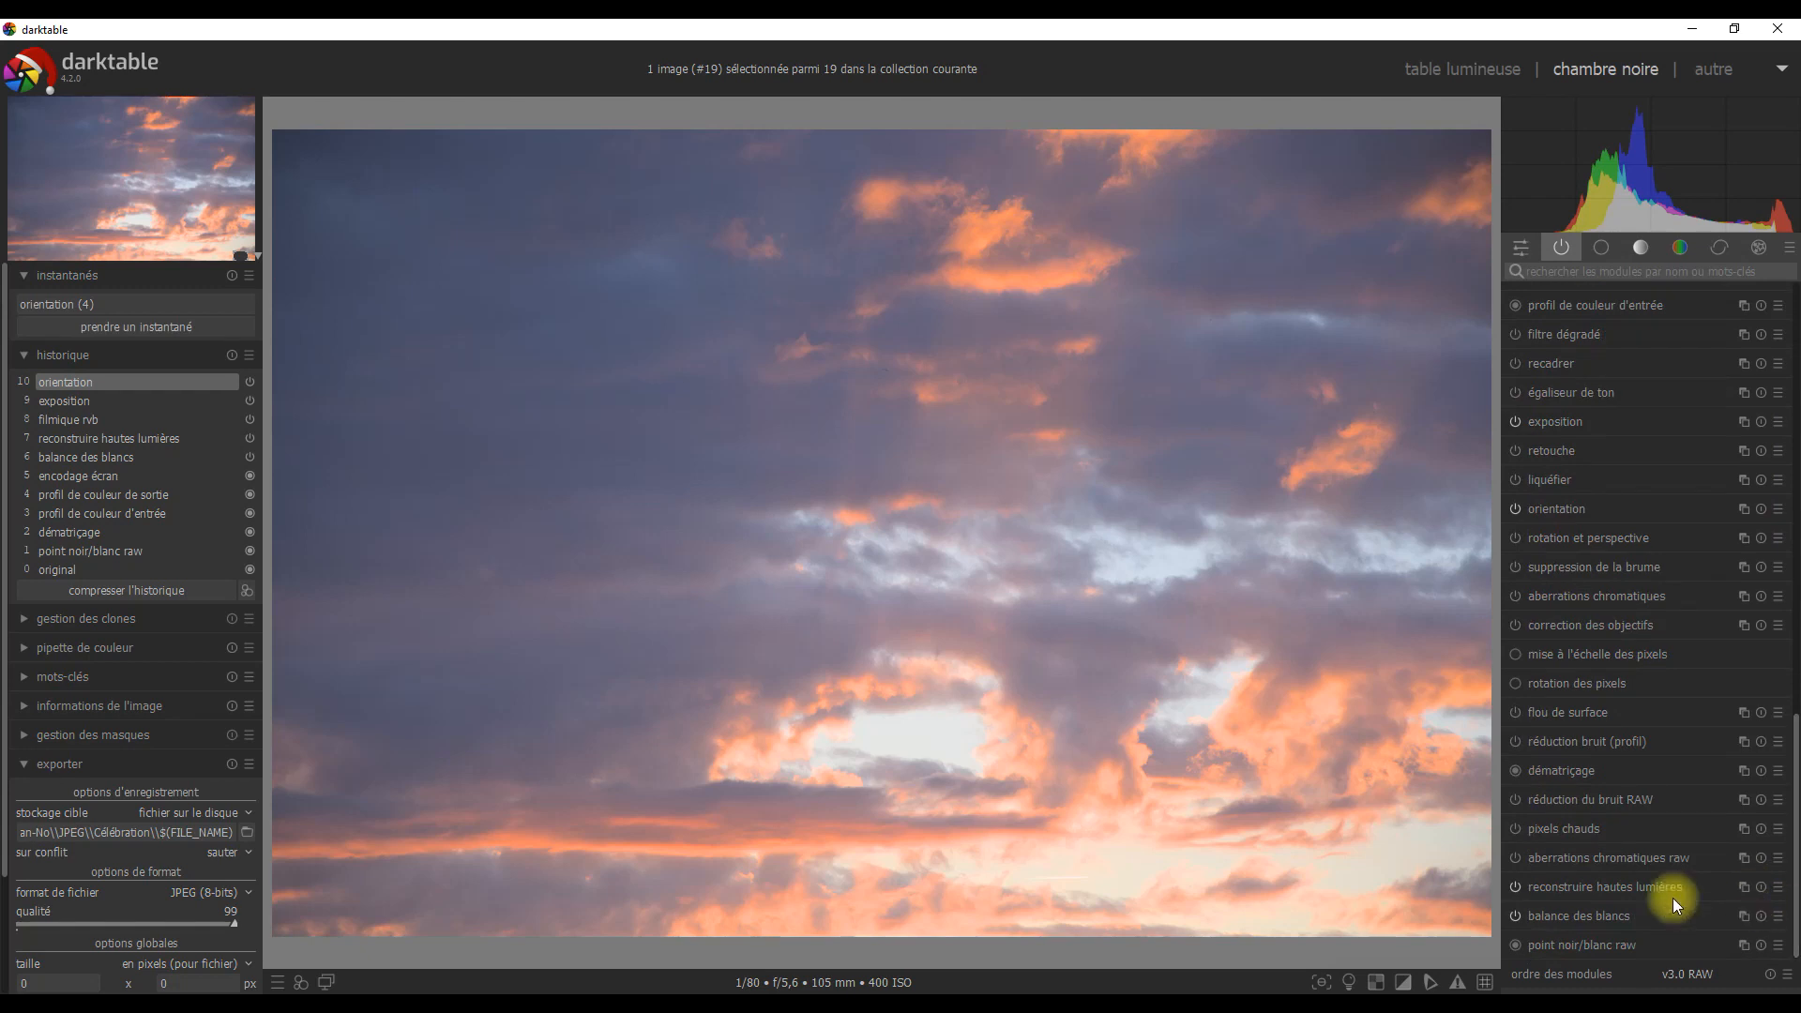
{"action": "left_click", "coordinate": [1579, 886]}
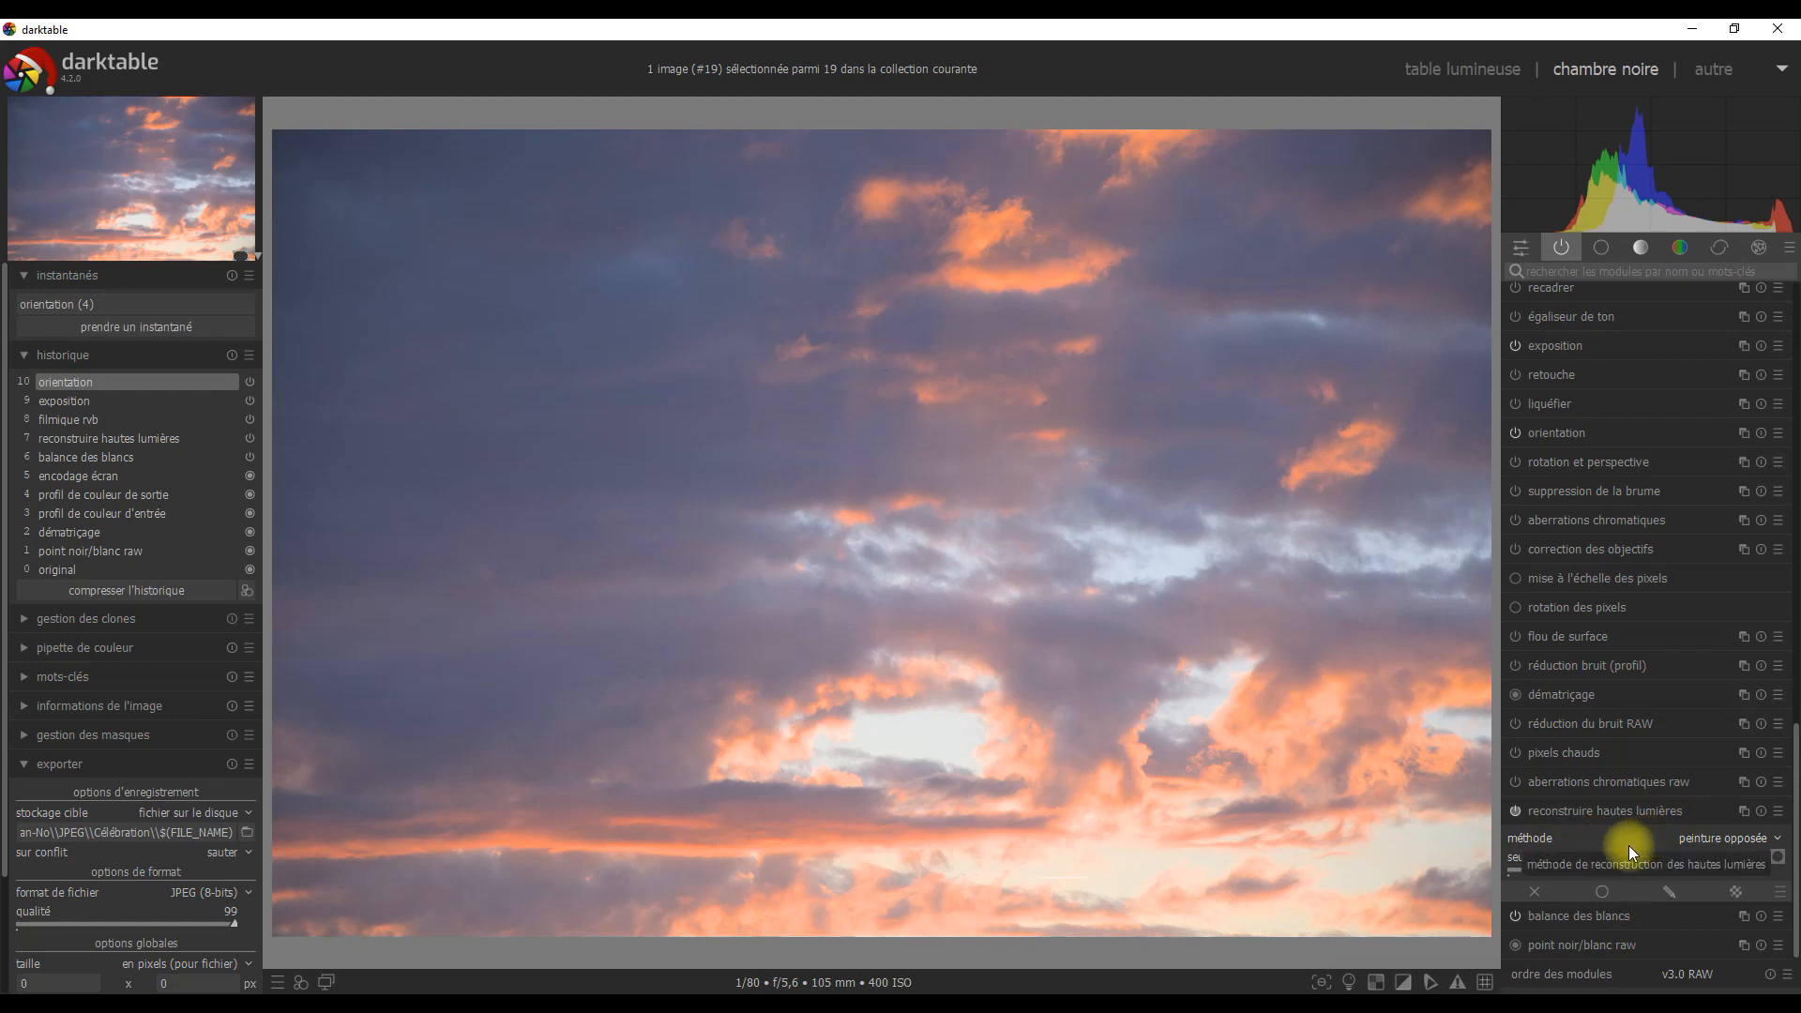
{"action": "left_click", "coordinate": [1777, 857]}
{"action": "left_click_drag", "start_coordinate": [1638, 866], "coordinate": [1603, 874]}
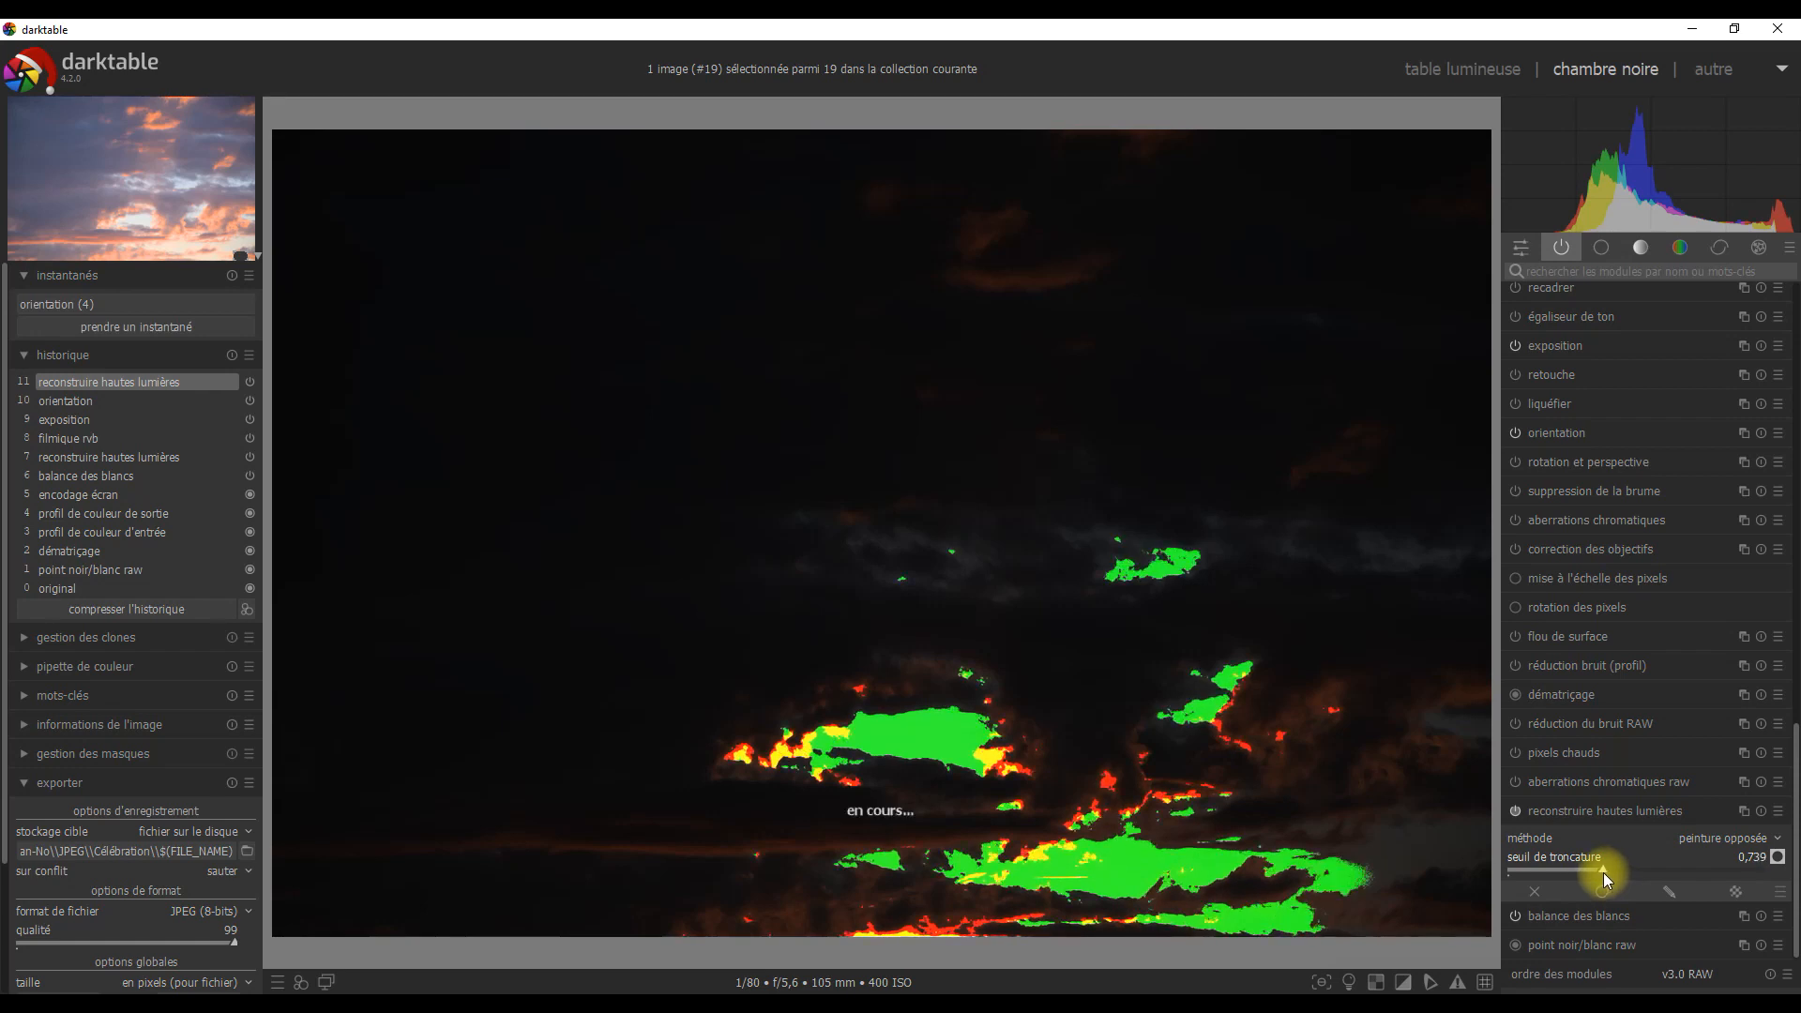
{"action": "left_click", "coordinate": [1780, 858]}
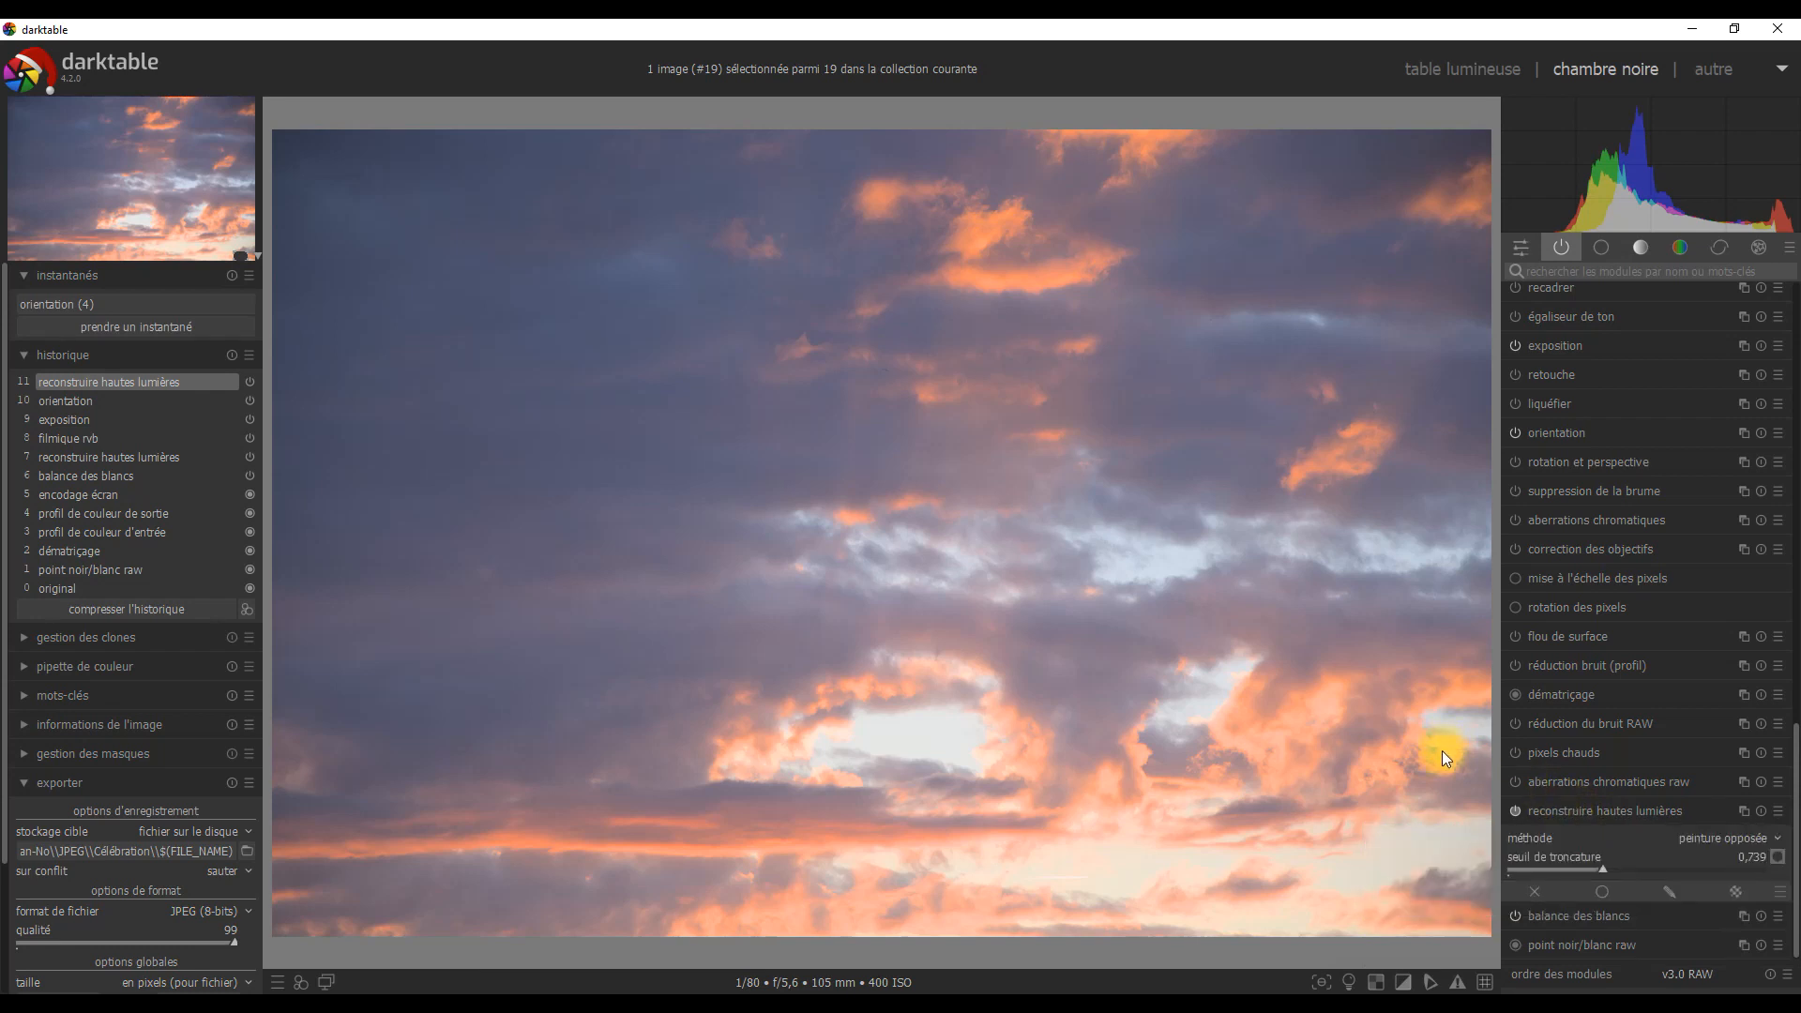
Step: Lower the seuil de troncature to 0,551 and compare the sky with highlight reconstruction off and on
{"action": "left_click", "coordinate": [1516, 813]}
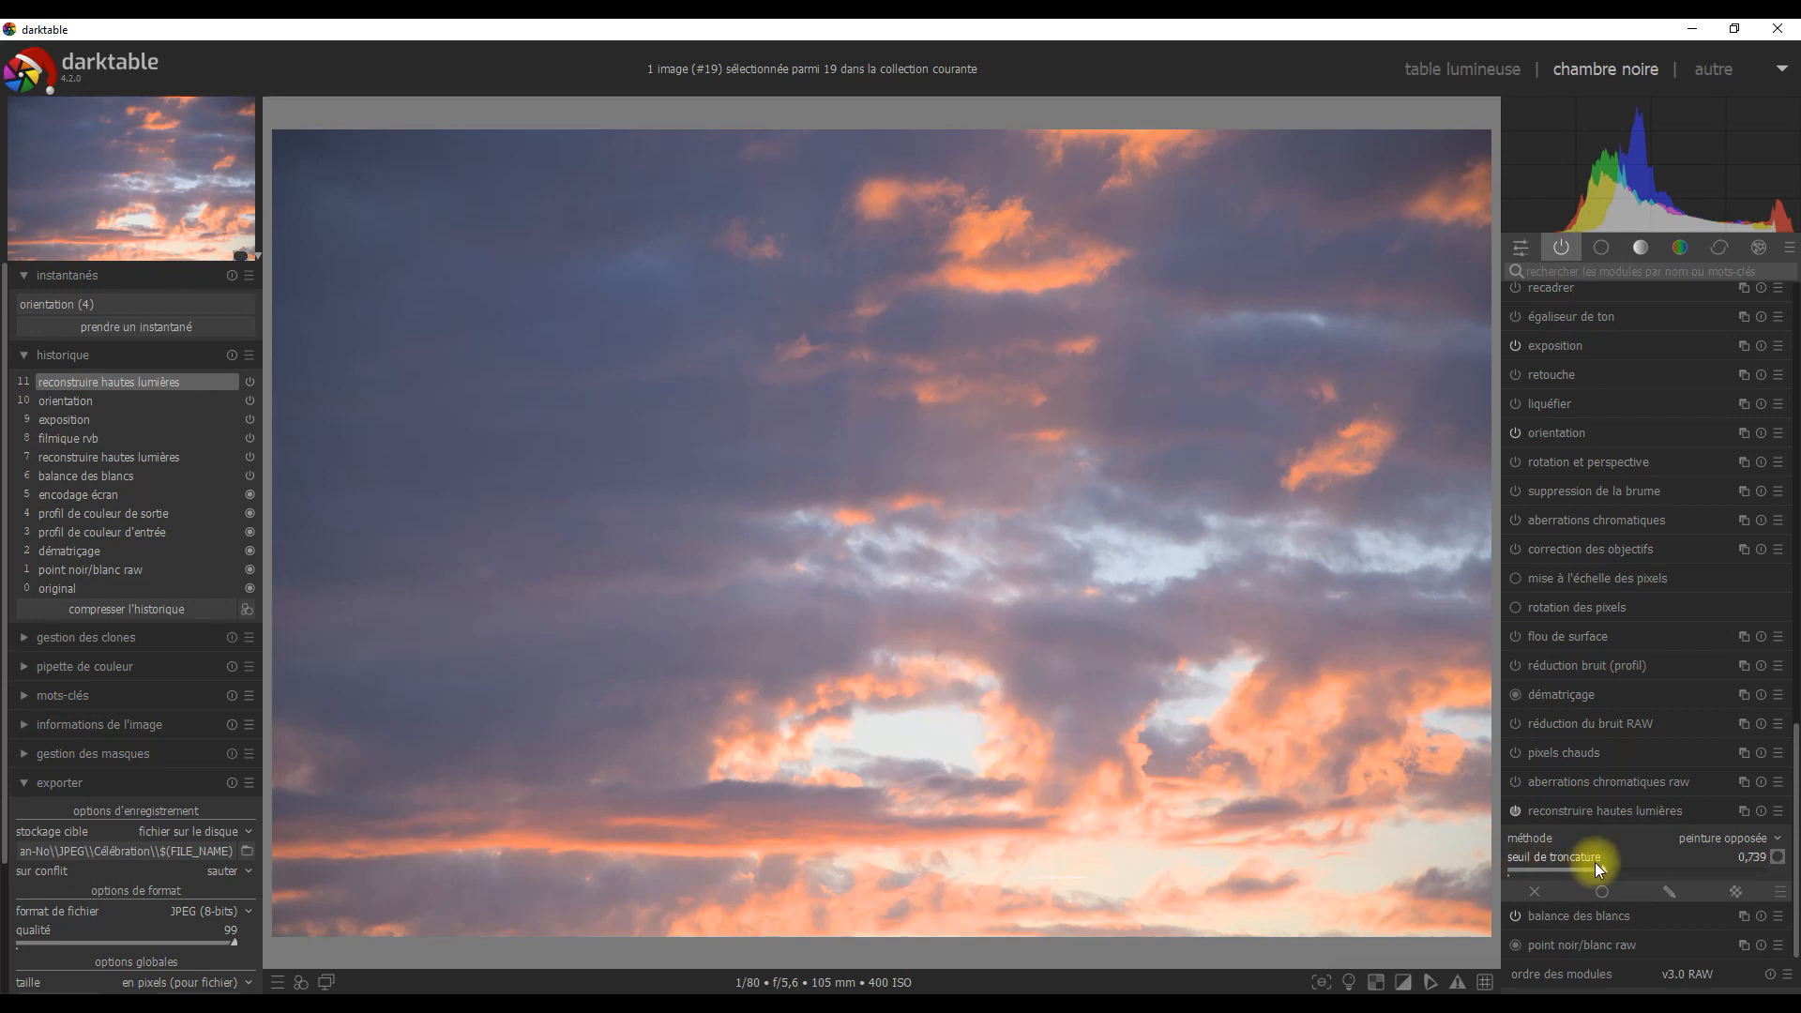
{"action": "left_click_drag", "start_coordinate": [1601, 869], "coordinate": [1579, 874]}
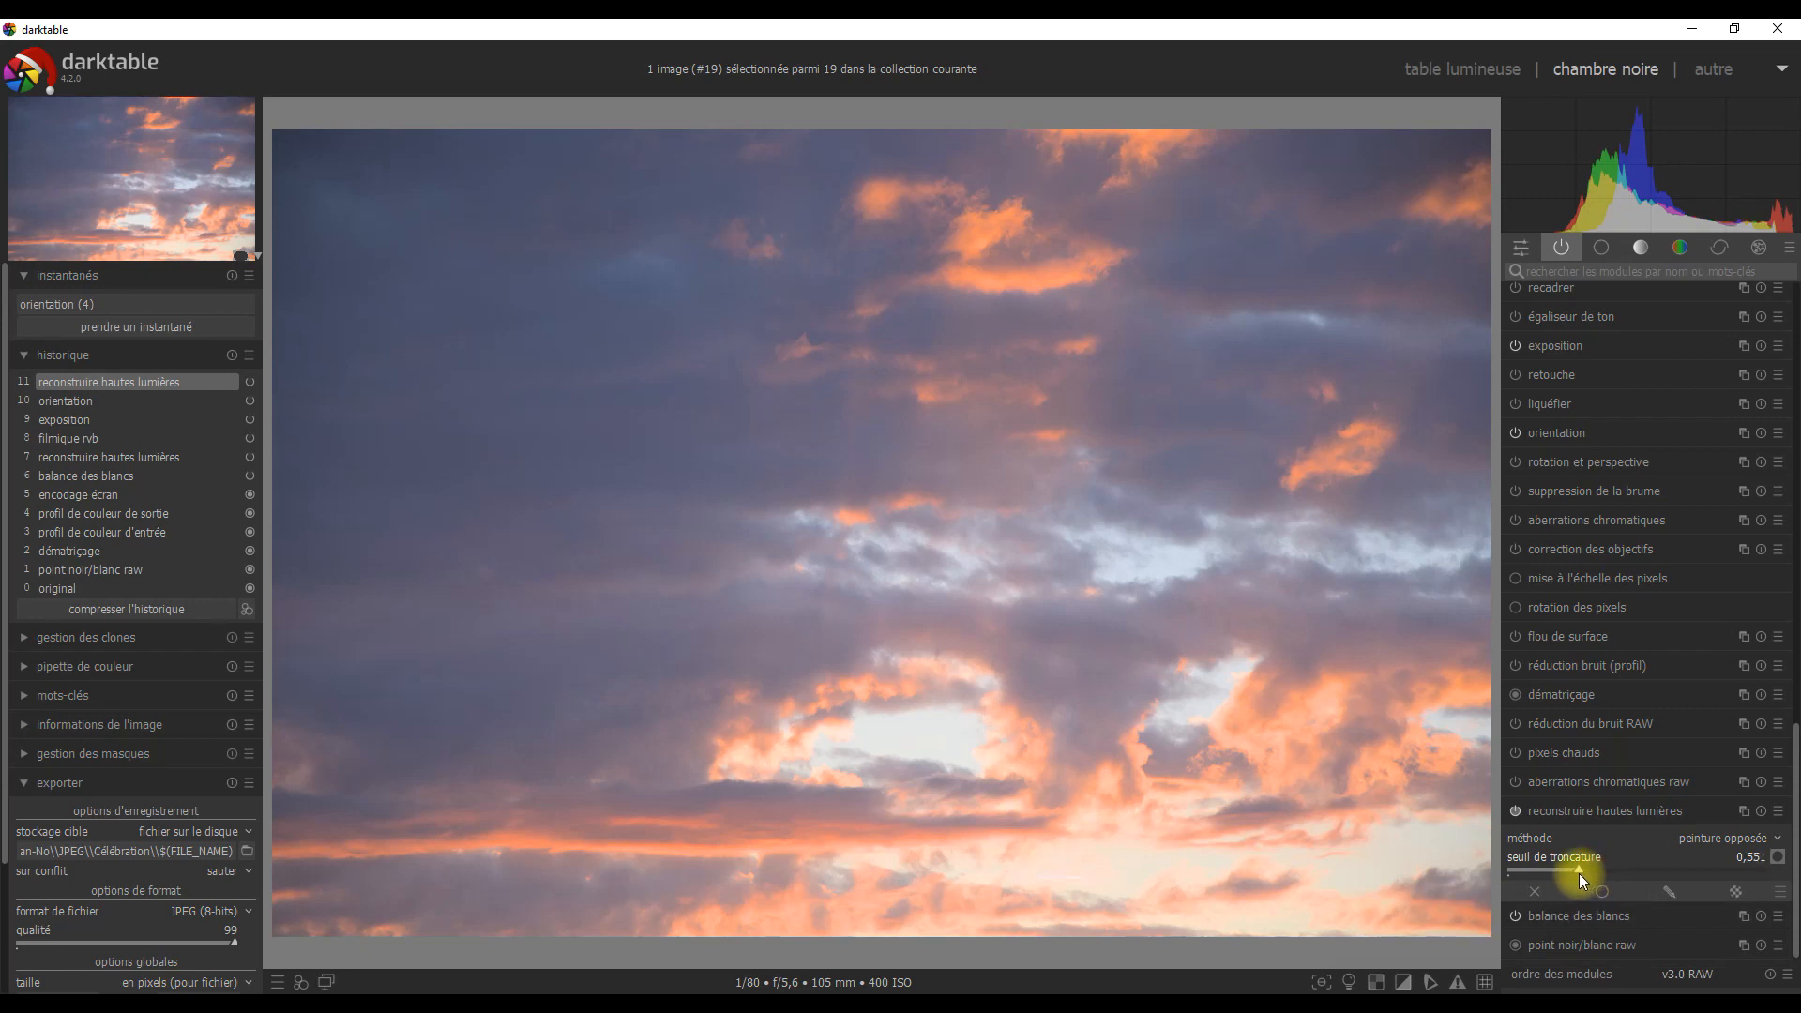
{"action": "left_click", "coordinate": [1516, 810]}
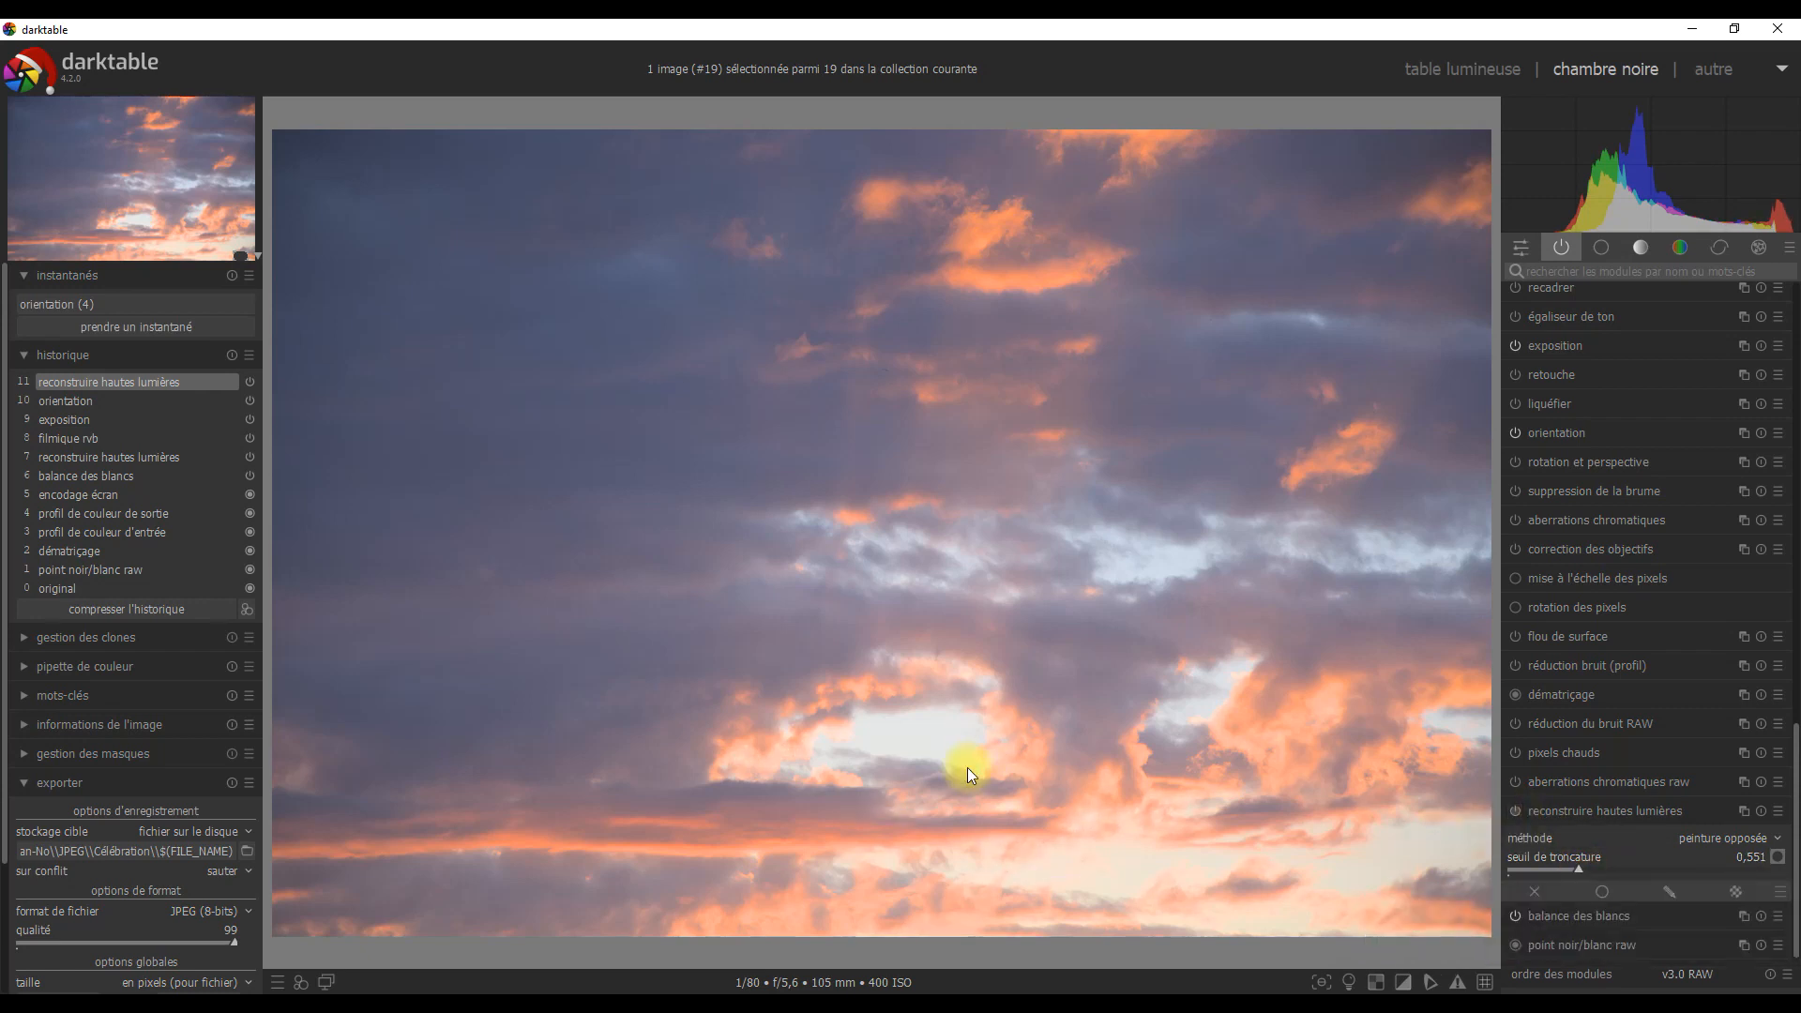
{"action": "left_click", "coordinate": [1514, 812]}
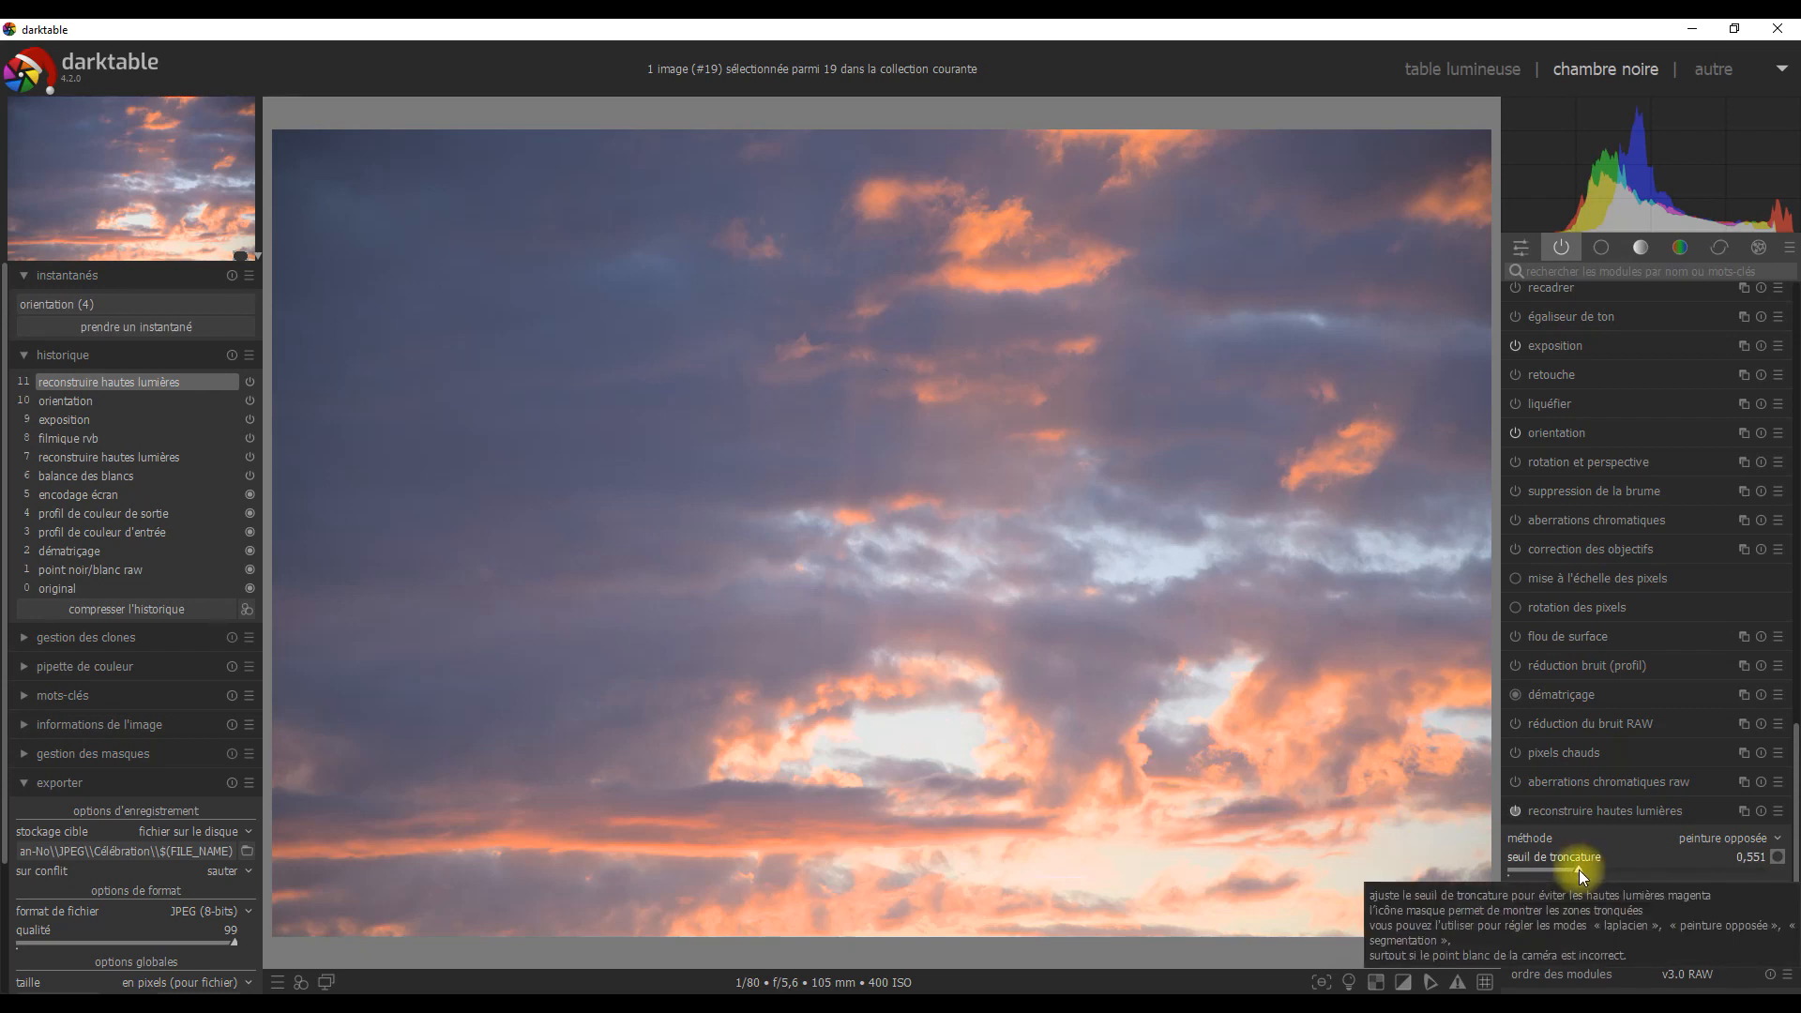
Step: Try a seuil de troncature of 0,109, settle on 0,341 and toggle highlight reconstruction to compare the sky
{"action": "left_click_drag", "start_coordinate": [1578, 869], "coordinate": [1523, 876]}
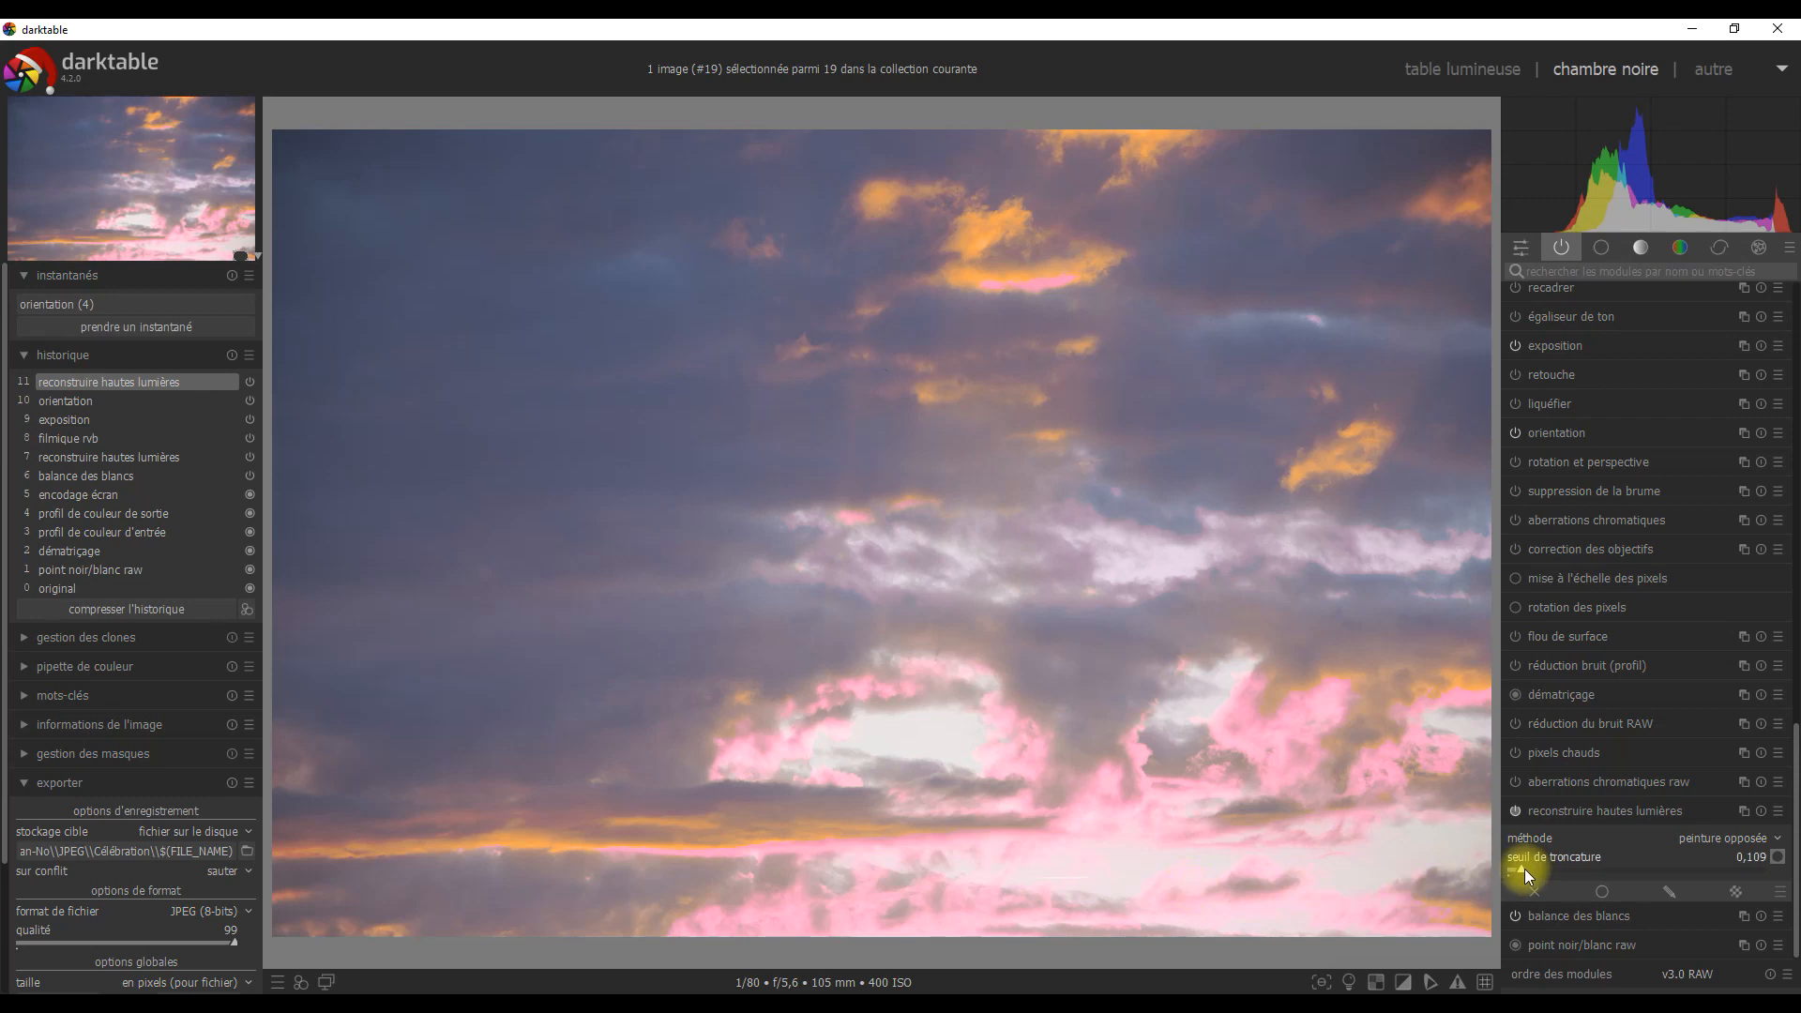
{"action": "mouse_move", "coordinate": [1525, 870]}
{"action": "left_mouse_down"}
{"action": "mouse_move", "coordinate": [1567, 870]}
{"action": "mouse_move", "coordinate": [1551, 875]}
{"action": "left_mouse_up"}
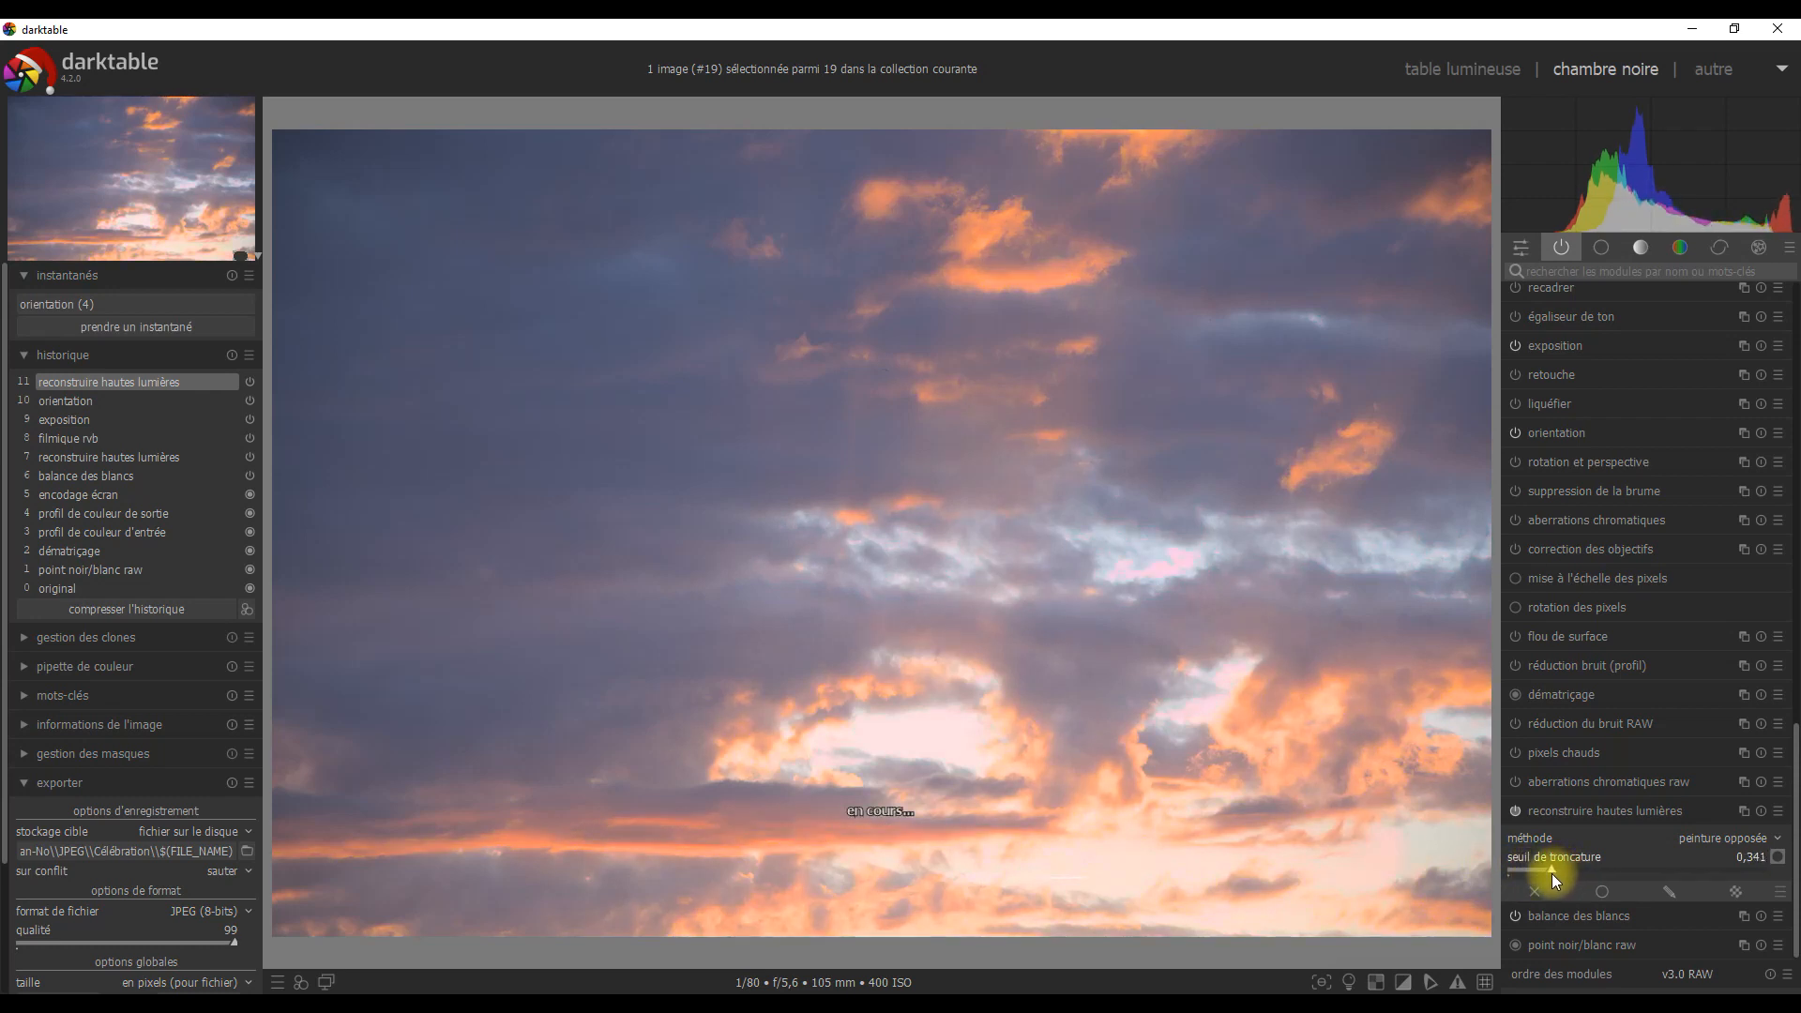
{"action": "left_click", "coordinate": [1513, 812]}
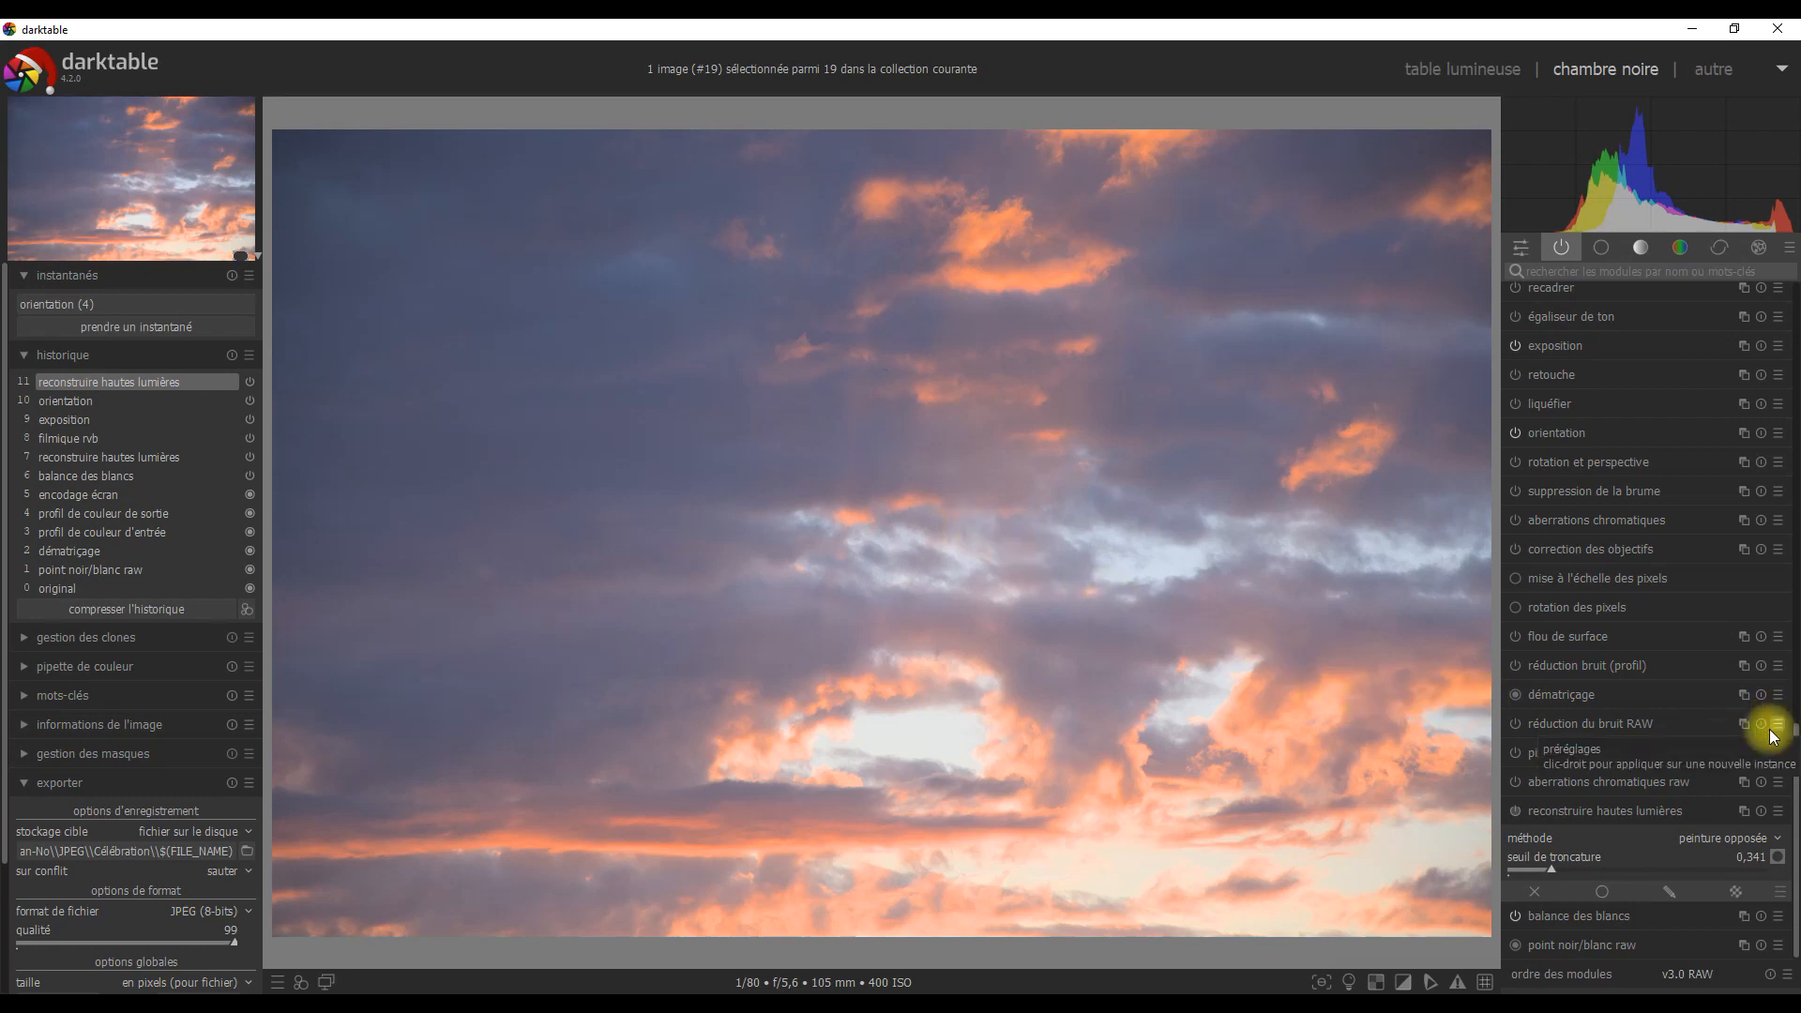
Step: Collapse reconstruire hautes lumières and expand the correction des objectifs module to view its lens settings
{"action": "left_click", "coordinate": [1720, 819]}
{"action": "left_click", "coordinate": [1628, 626]}
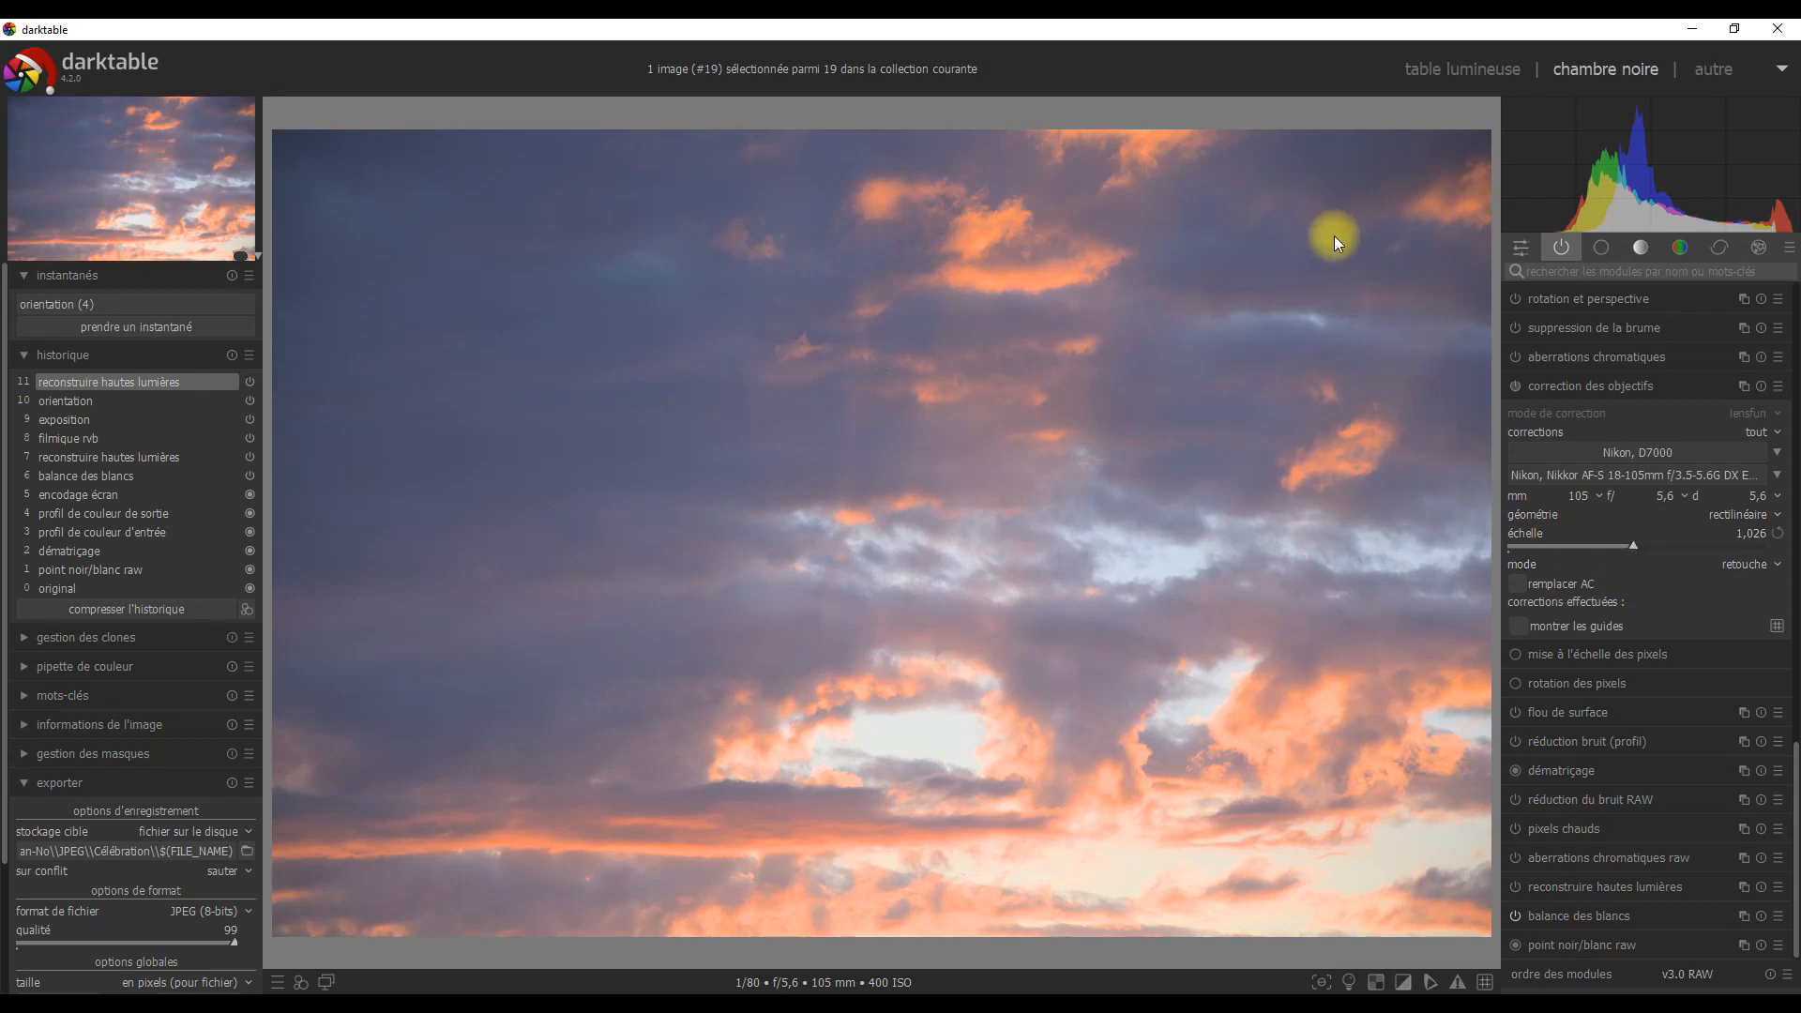
Step: Run the diaporama from the sunset photo, browse back and forth through the neighbouring images and exit to the lighttable
{"action": "left_click", "coordinate": [1790, 75]}
{"action": "left_click", "coordinate": [1736, 151]}
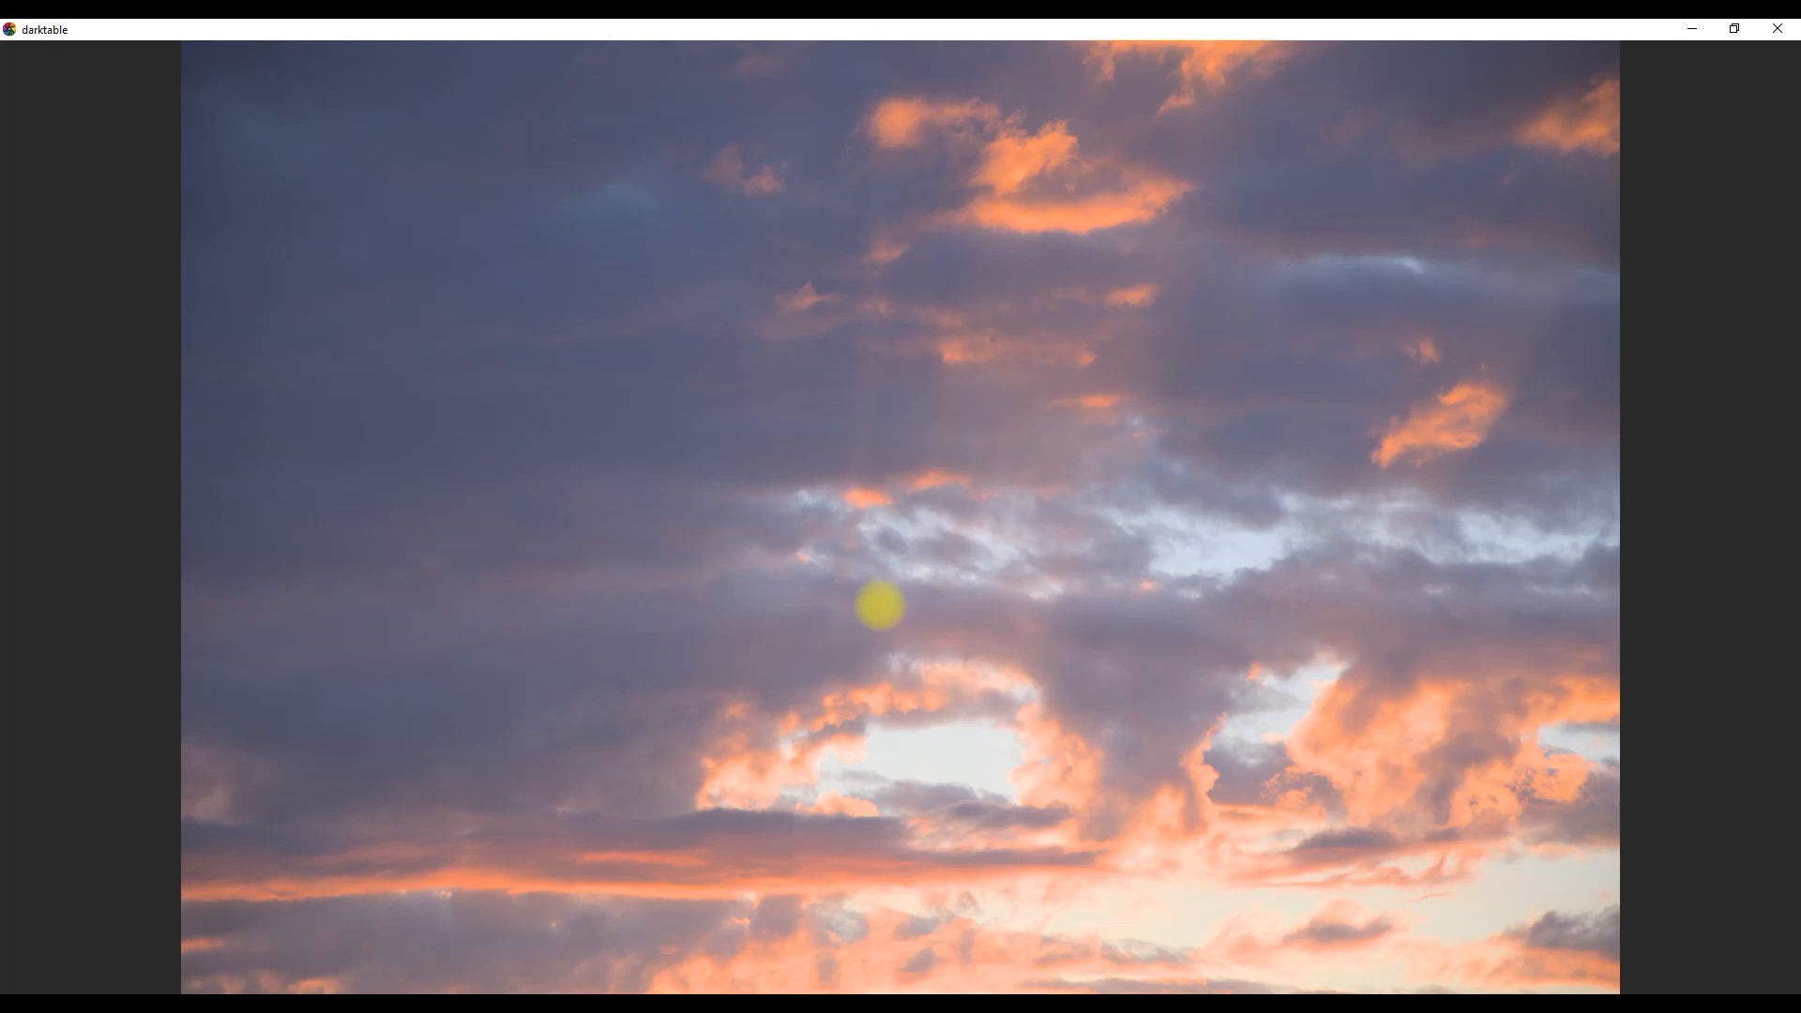
{"action": "left_click", "coordinate": [878, 630]}
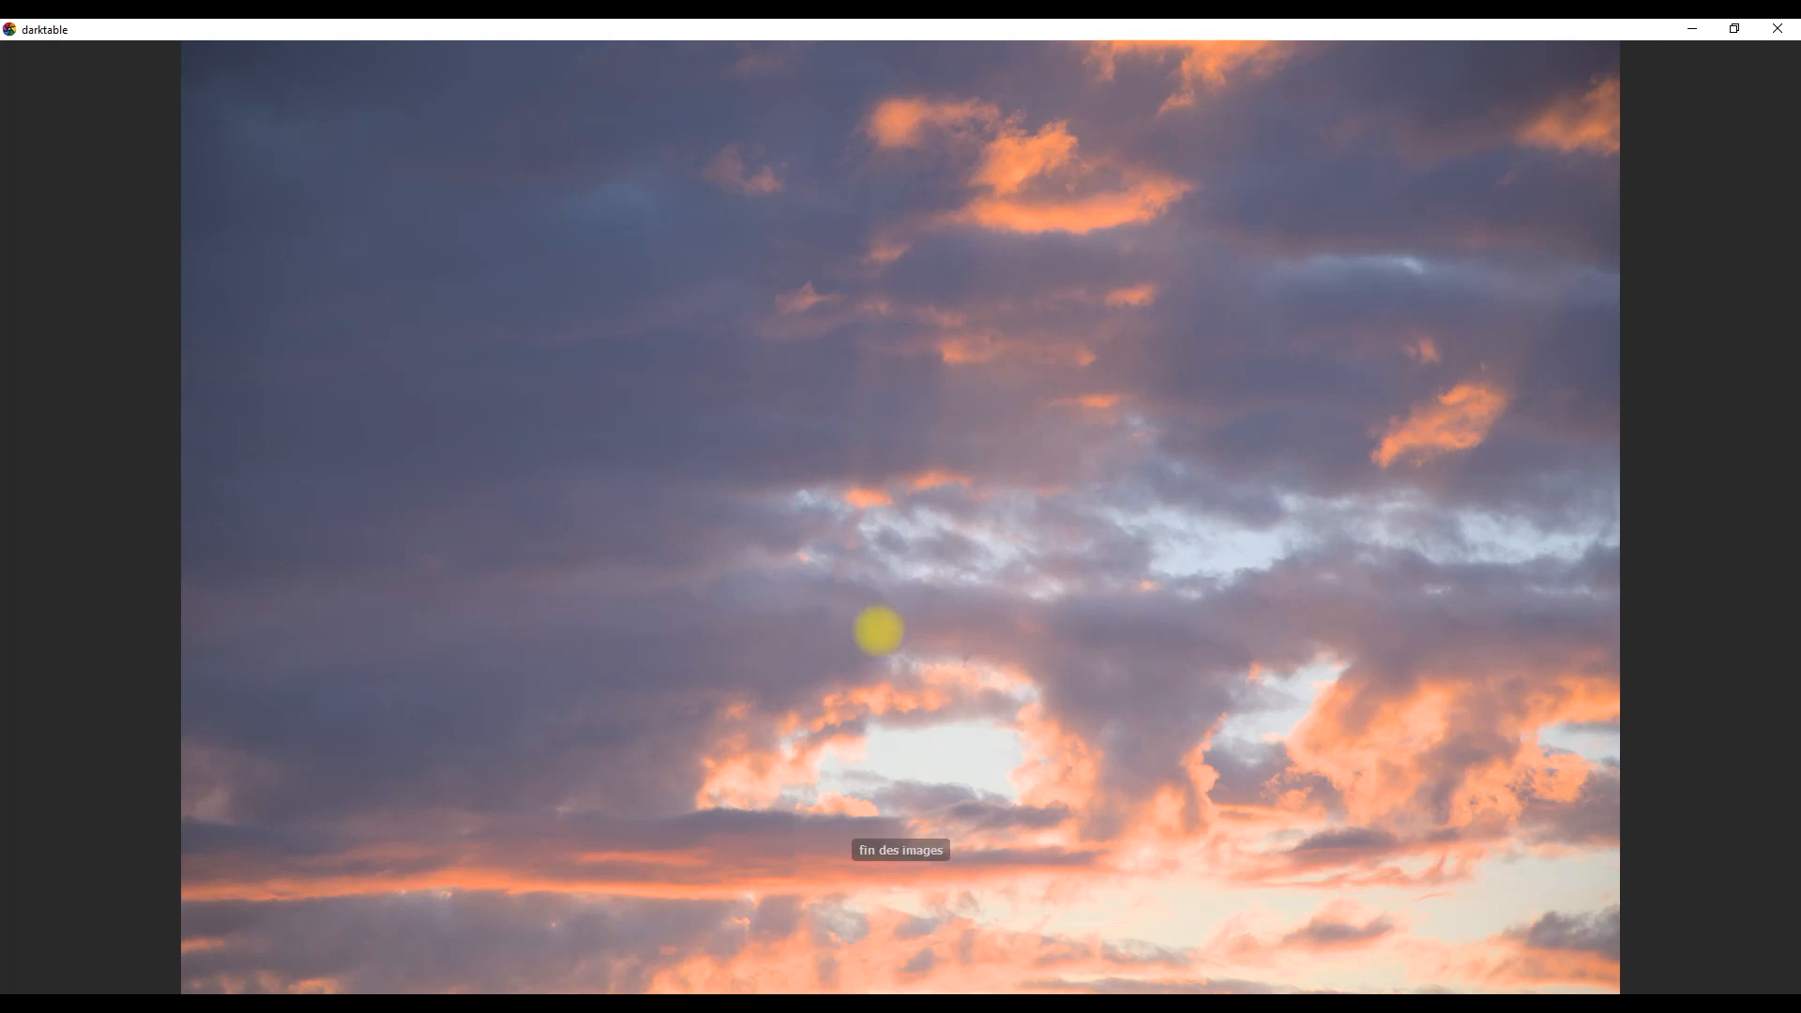
{"action": "left_click", "coordinate": [878, 630]}
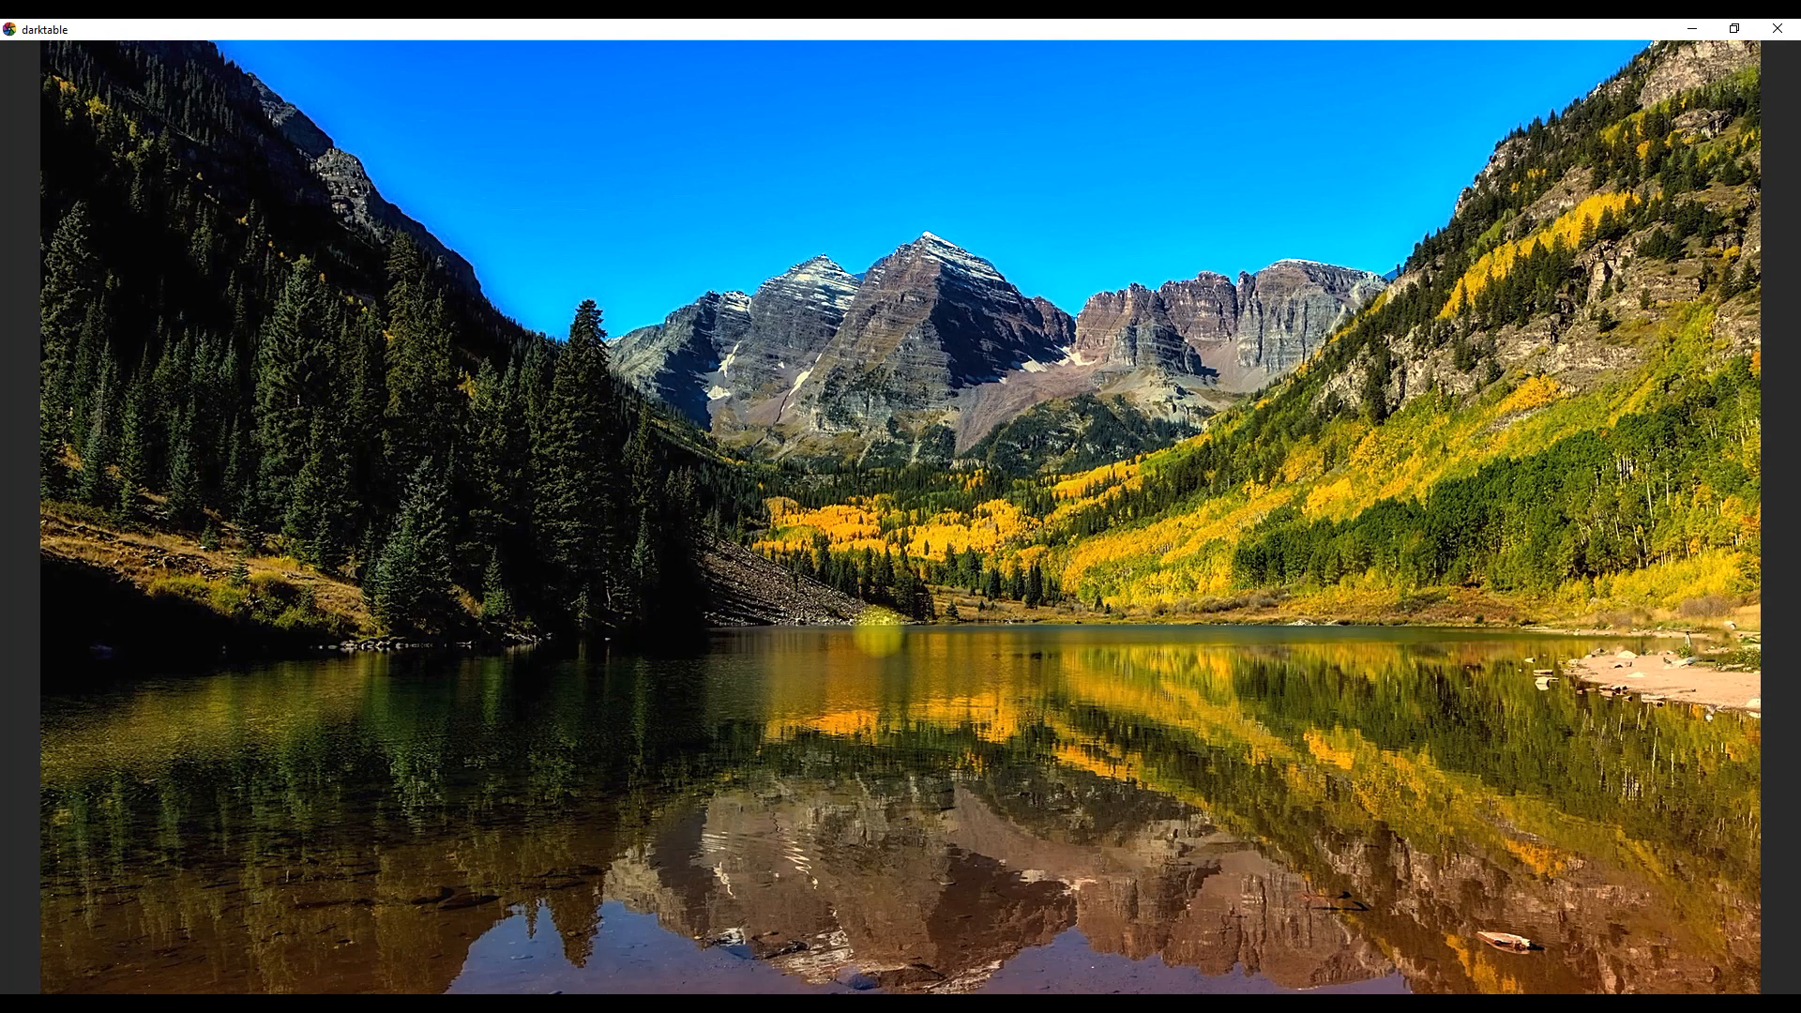
{"action": "left_click", "coordinate": [878, 631]}
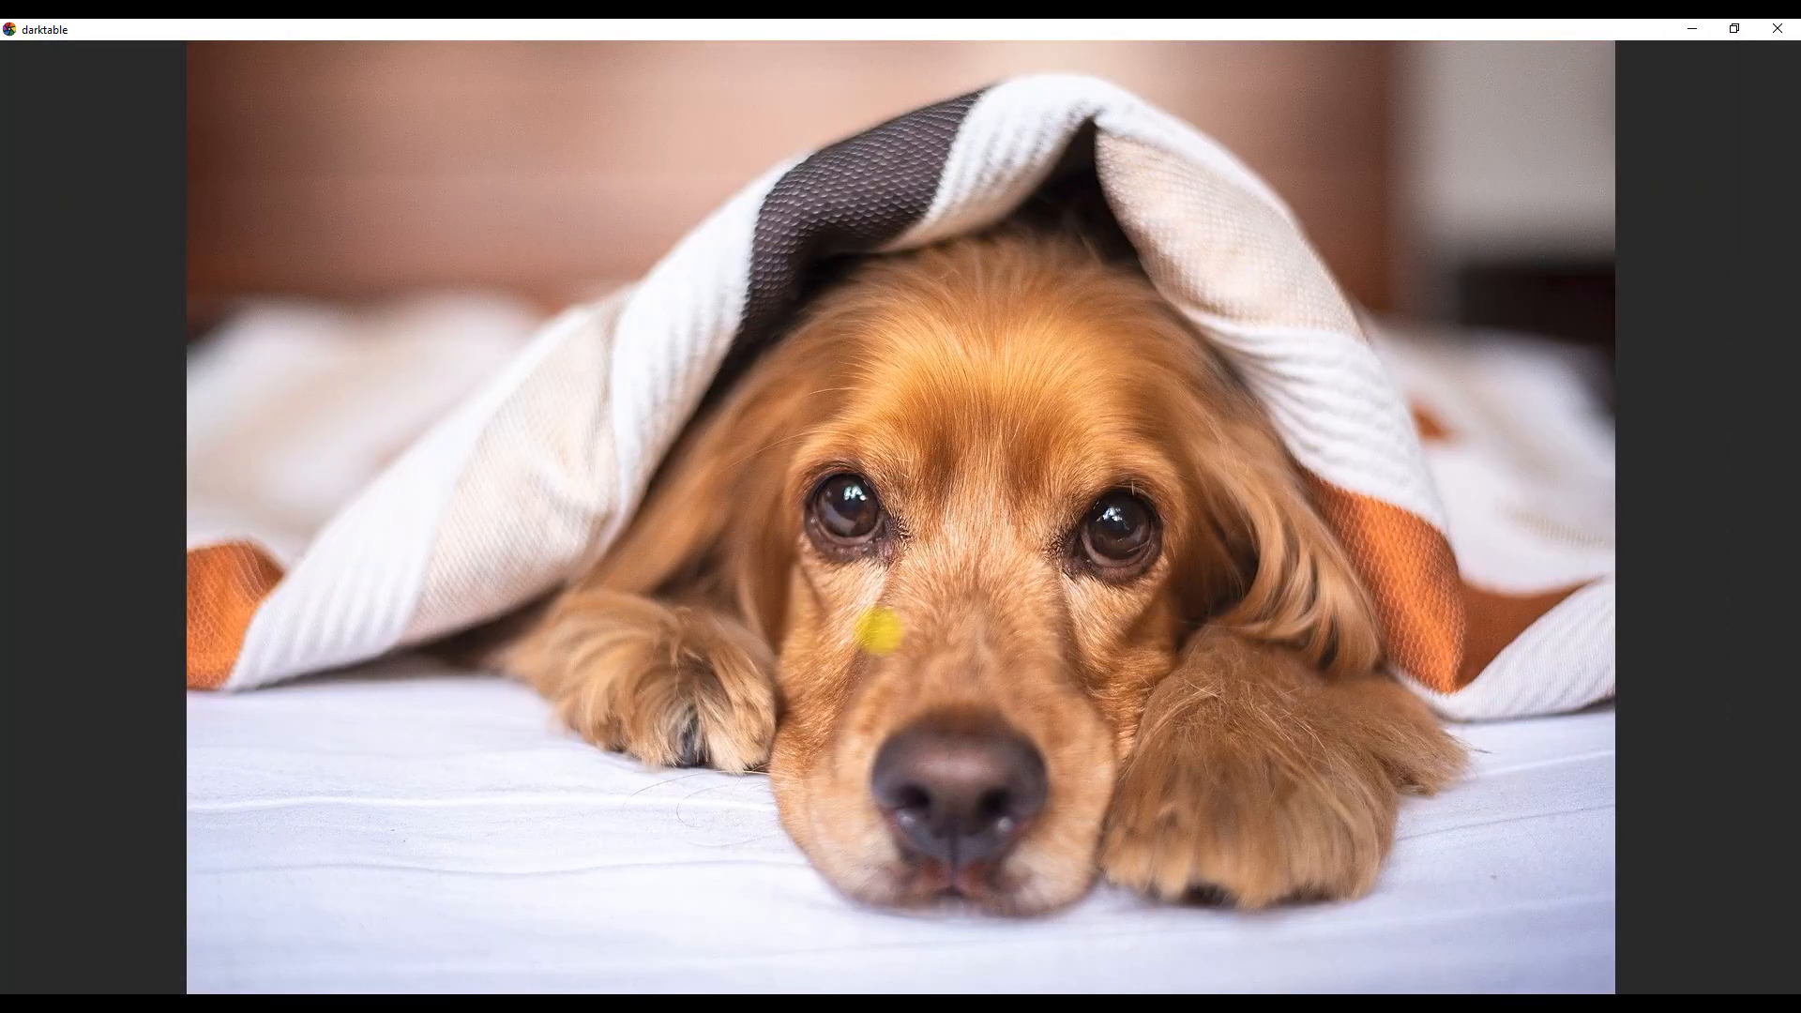
{"action": "left_click", "coordinate": [878, 630]}
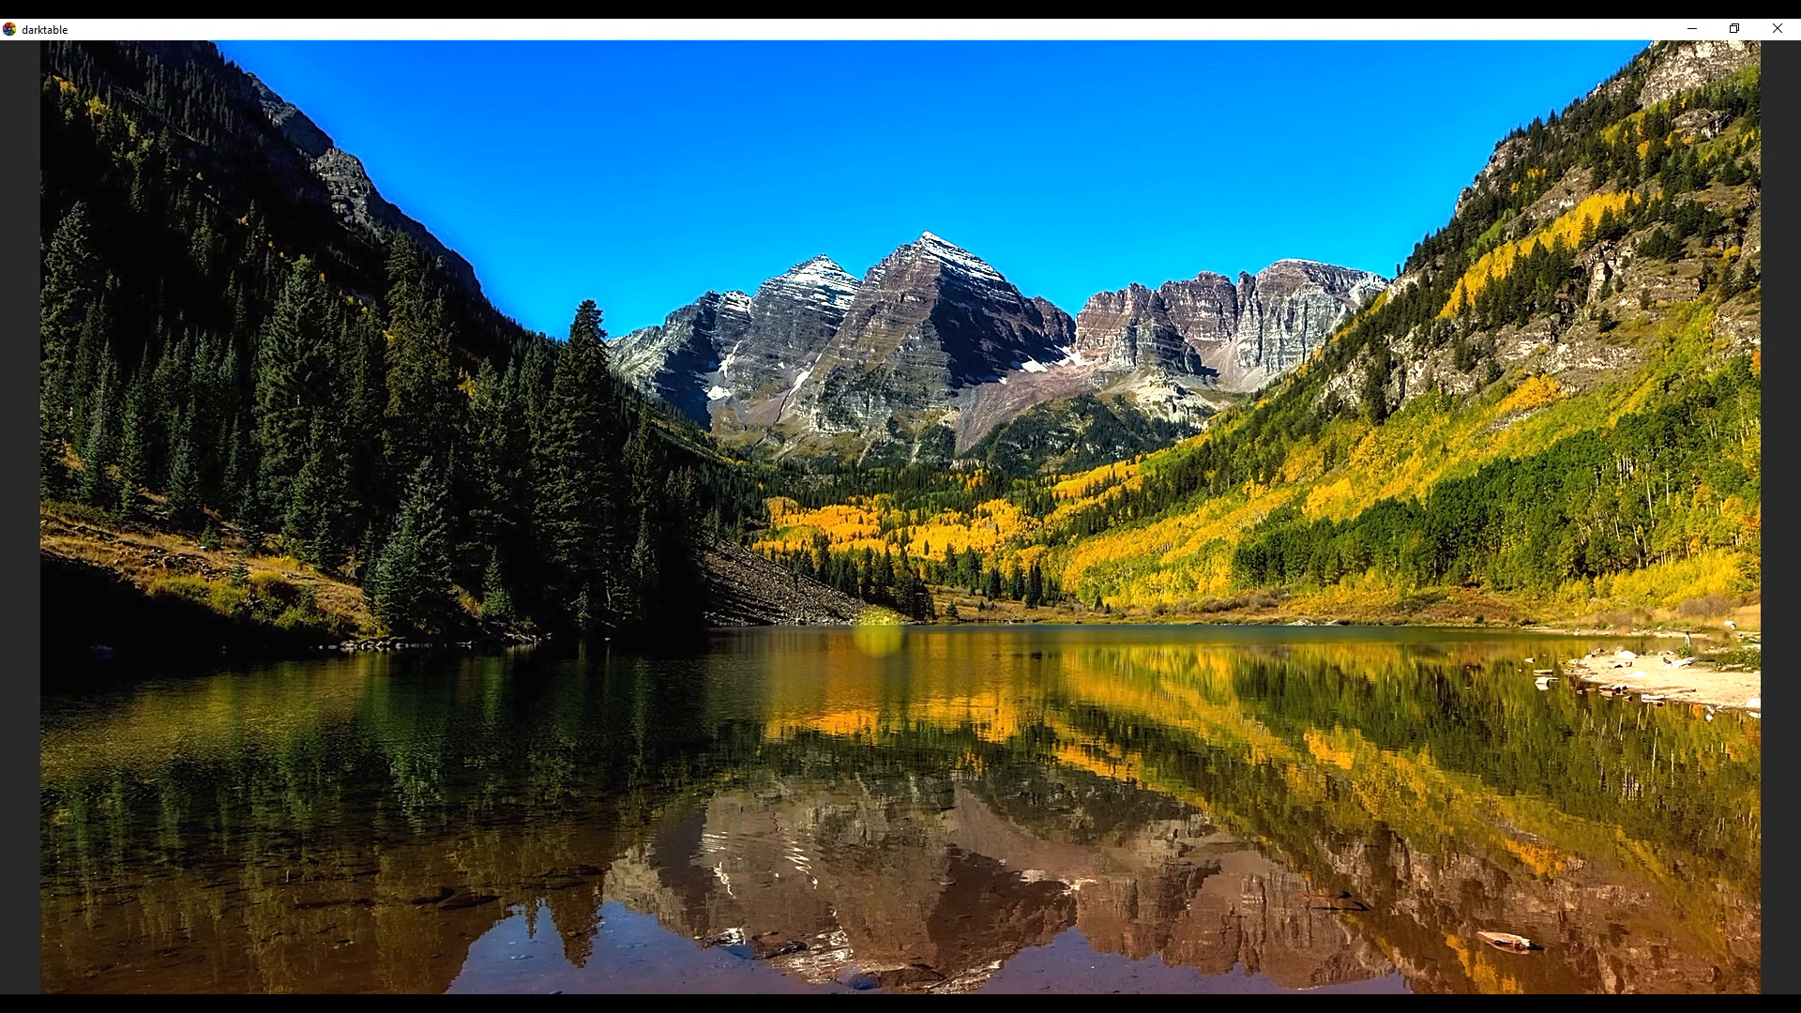
{"action": "left_click", "coordinate": [878, 640]}
{"action": "left_click", "coordinate": [878, 640]}
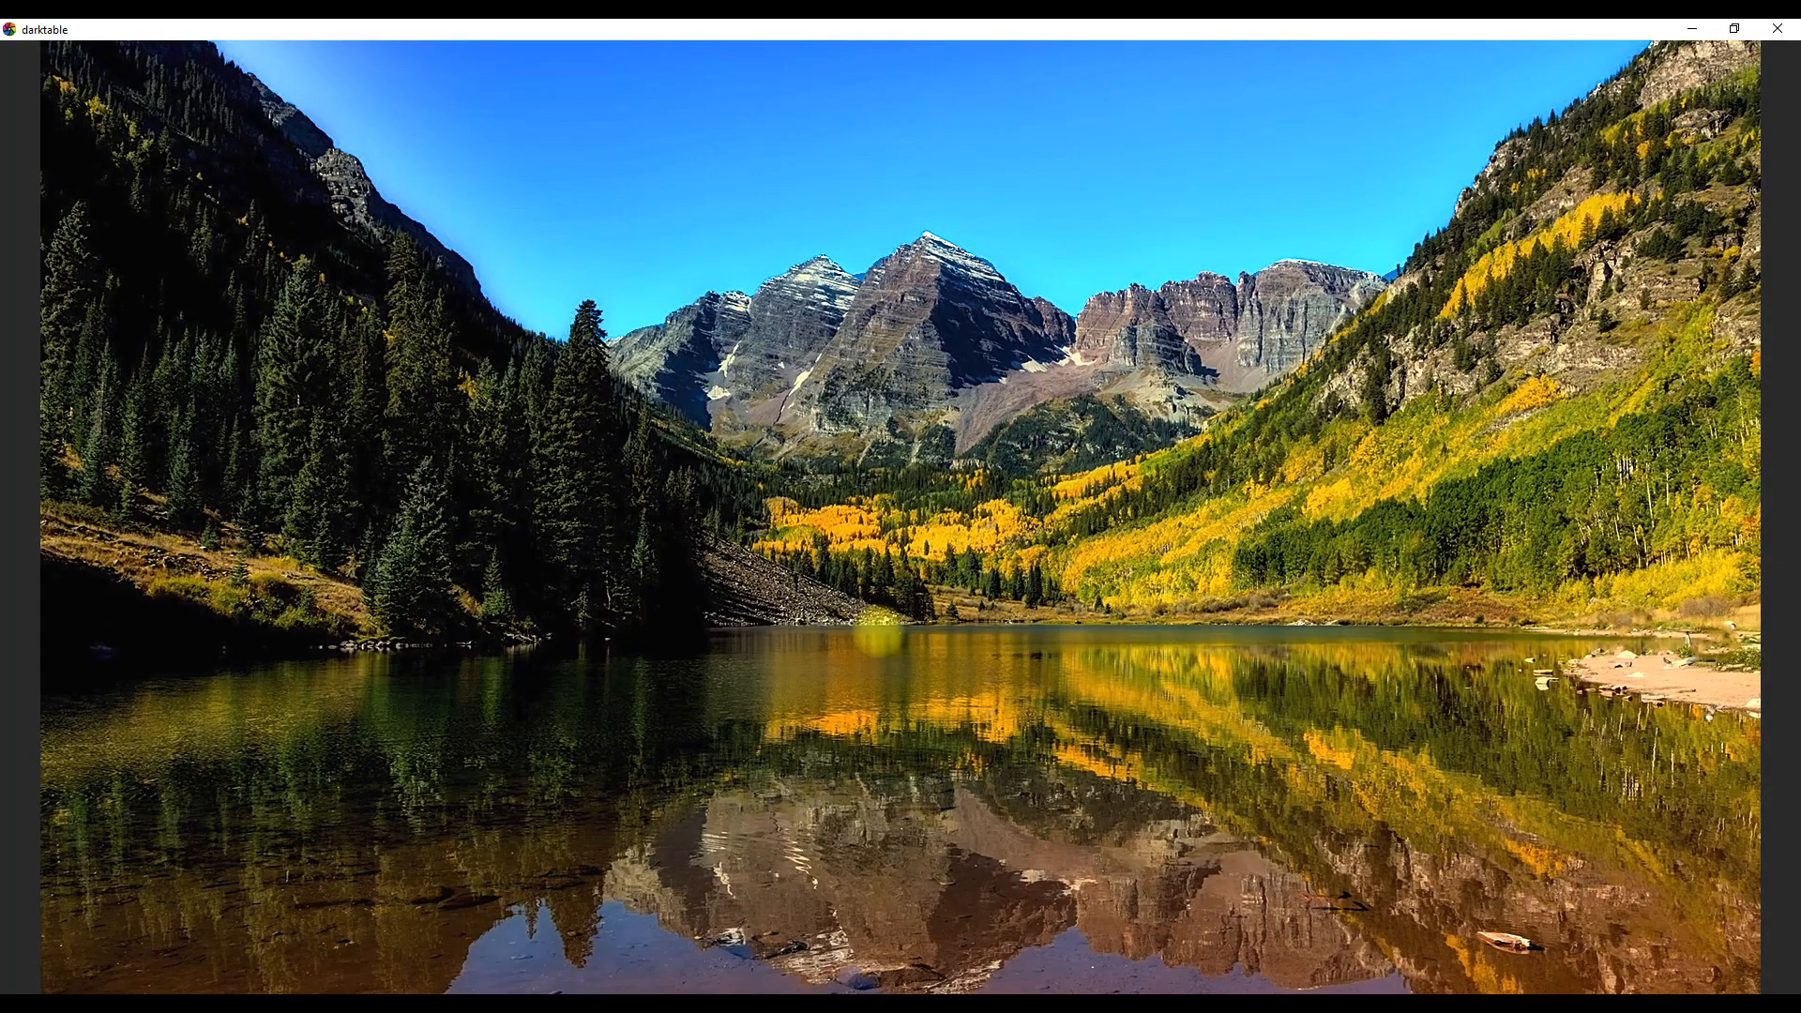
{"action": "key", "text": "Escape"}
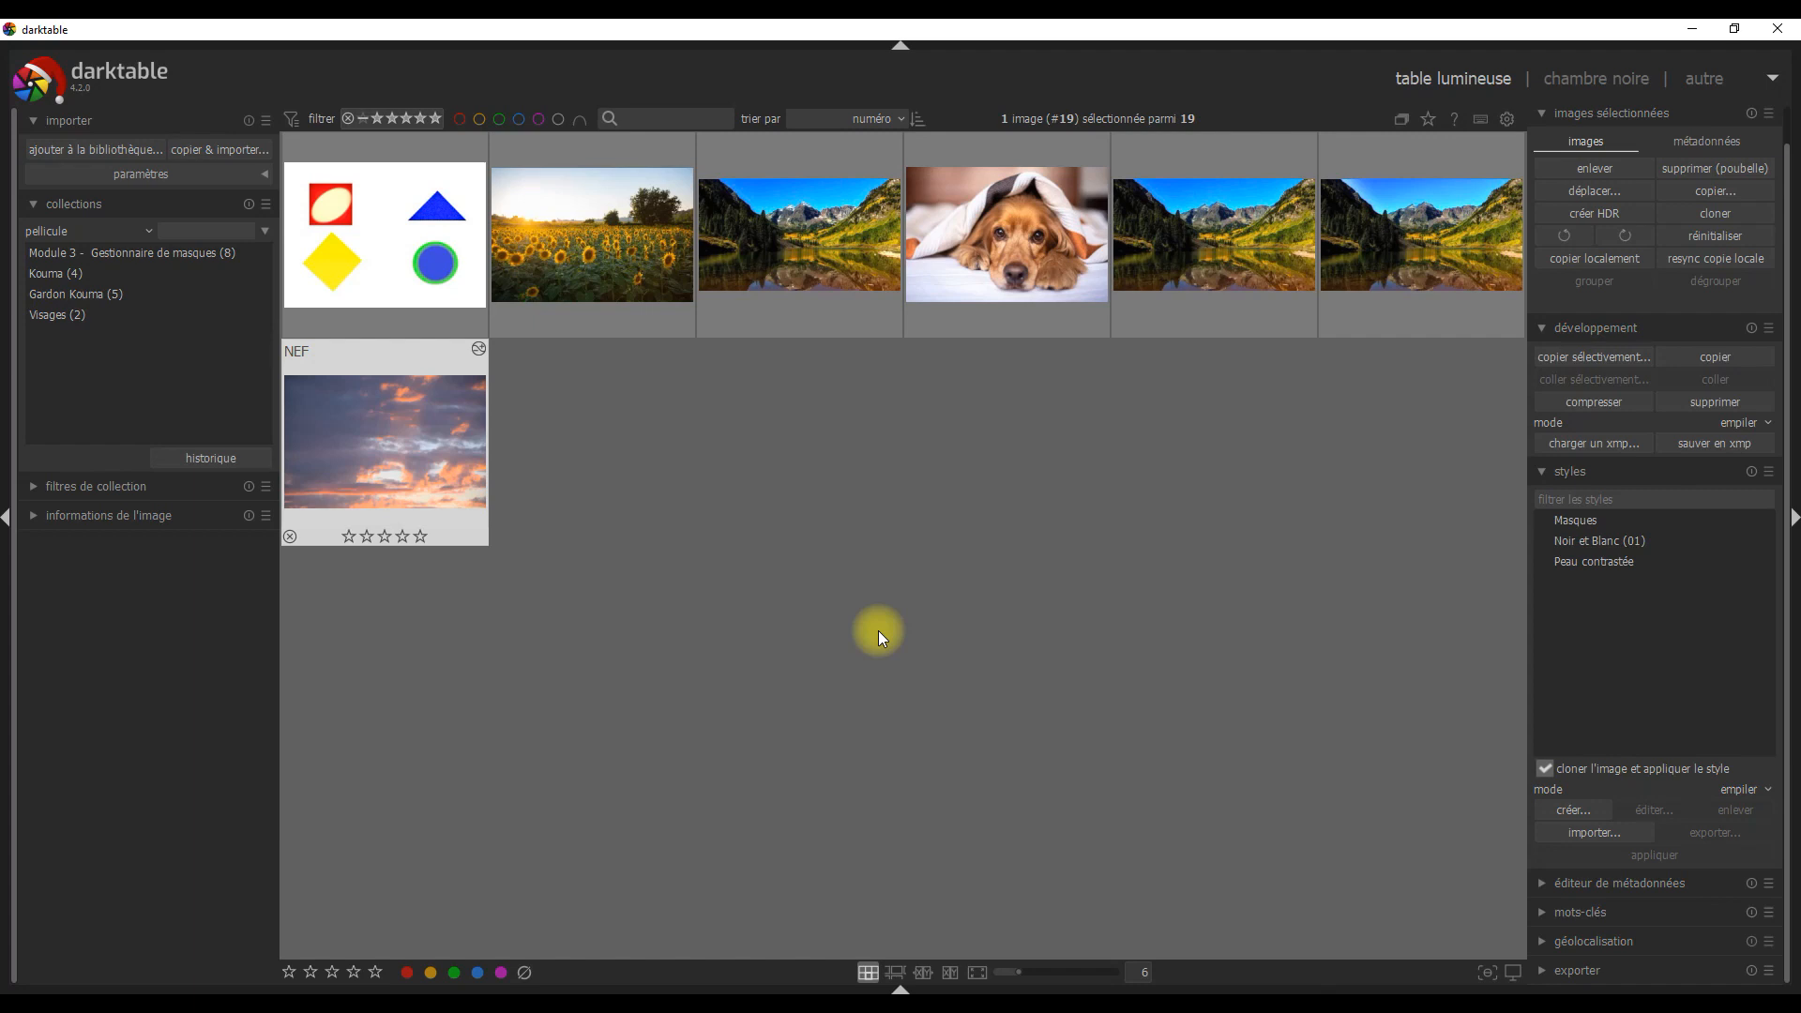
Step: Show the list of other available views from the lighttable
{"action": "left_click", "coordinate": [1775, 85]}
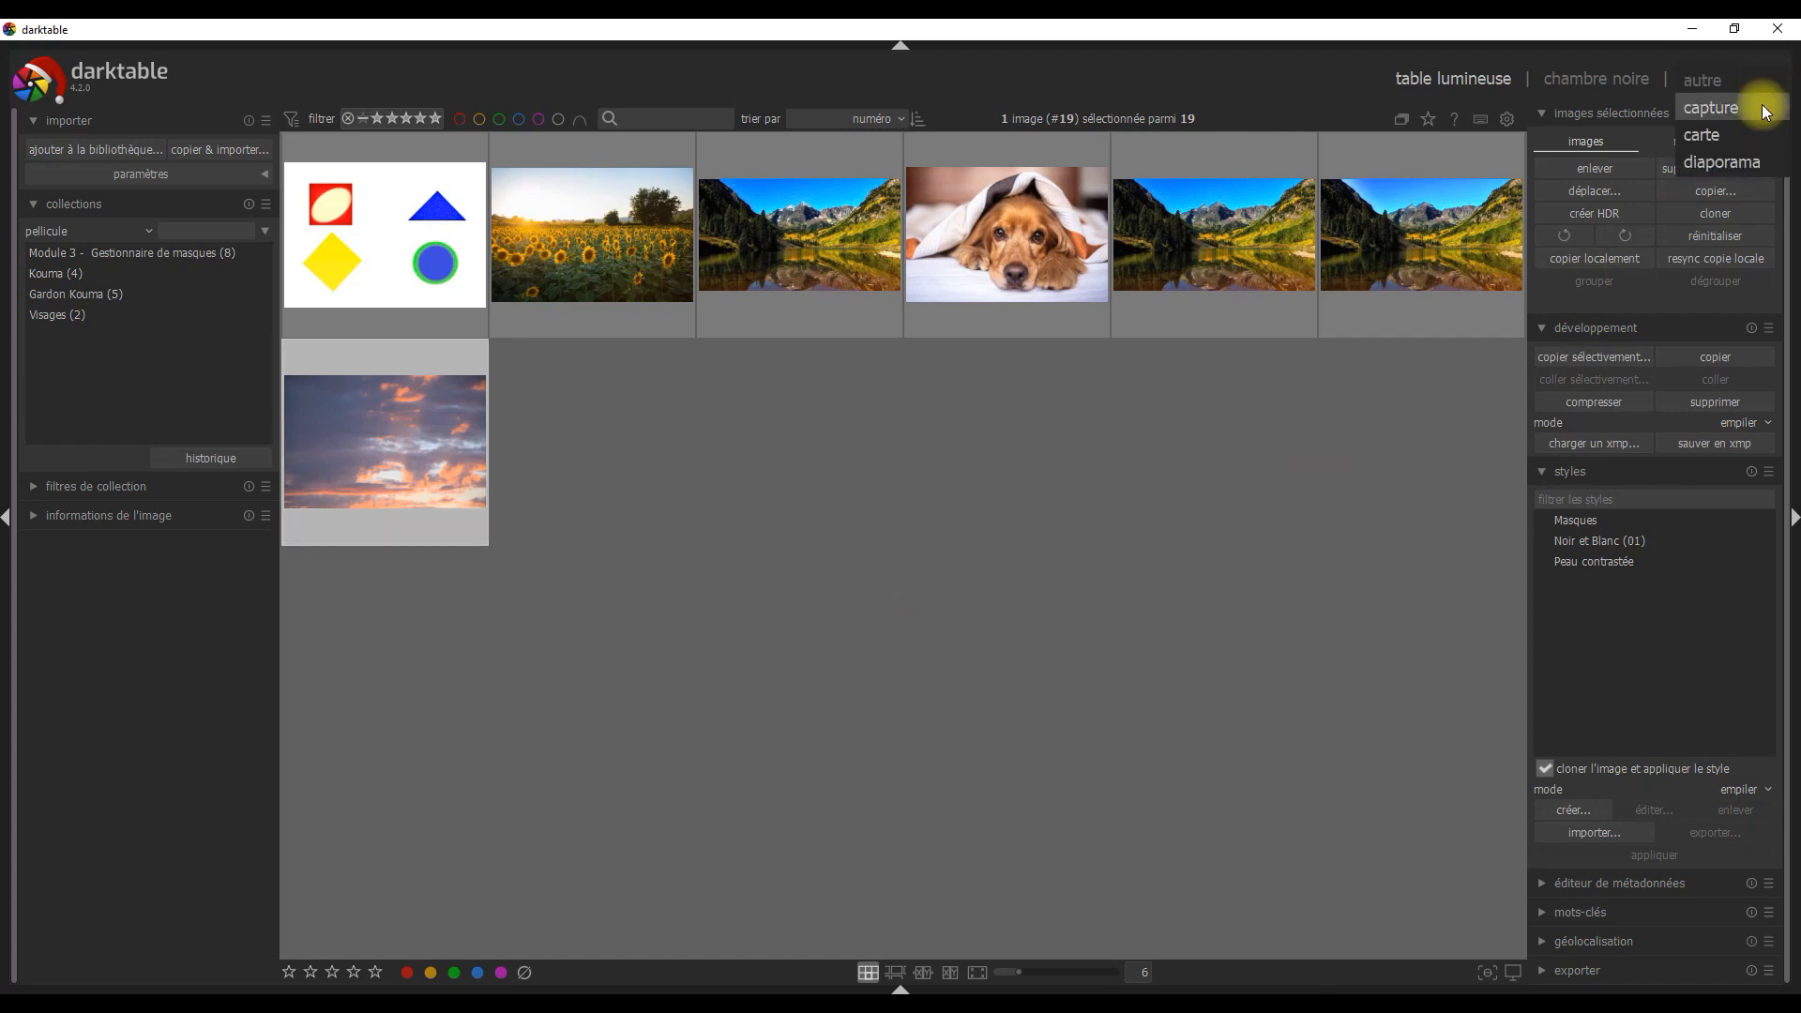